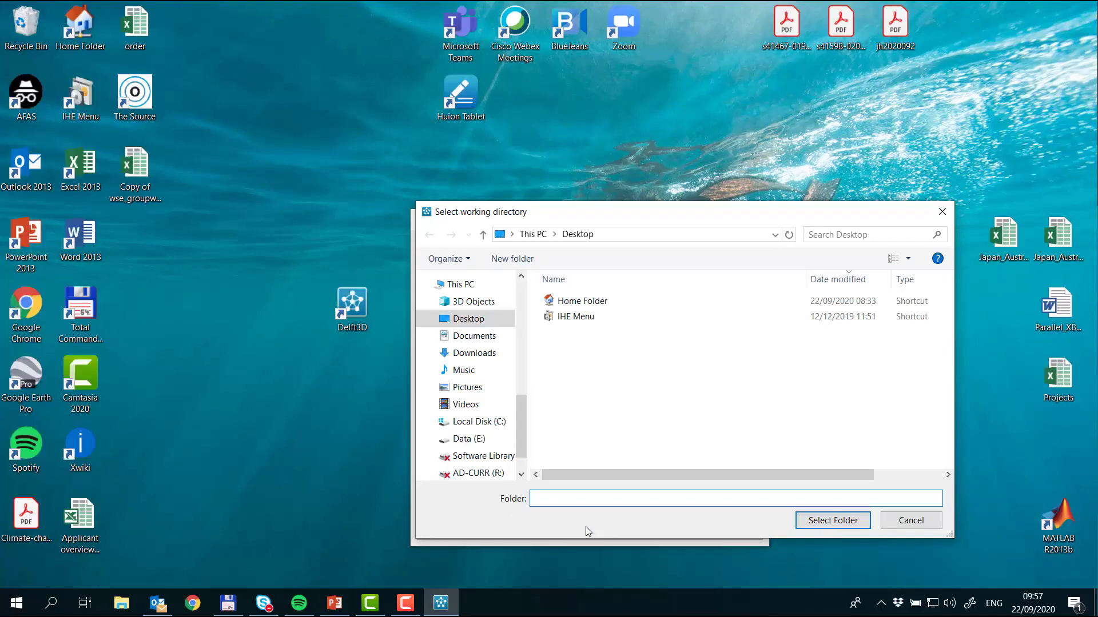
Step: Browse to the Wroking_Directory folder under Lectures 2019-2021, D3D on the Data (E:) drive for the working directory selection
left_click(489, 441)
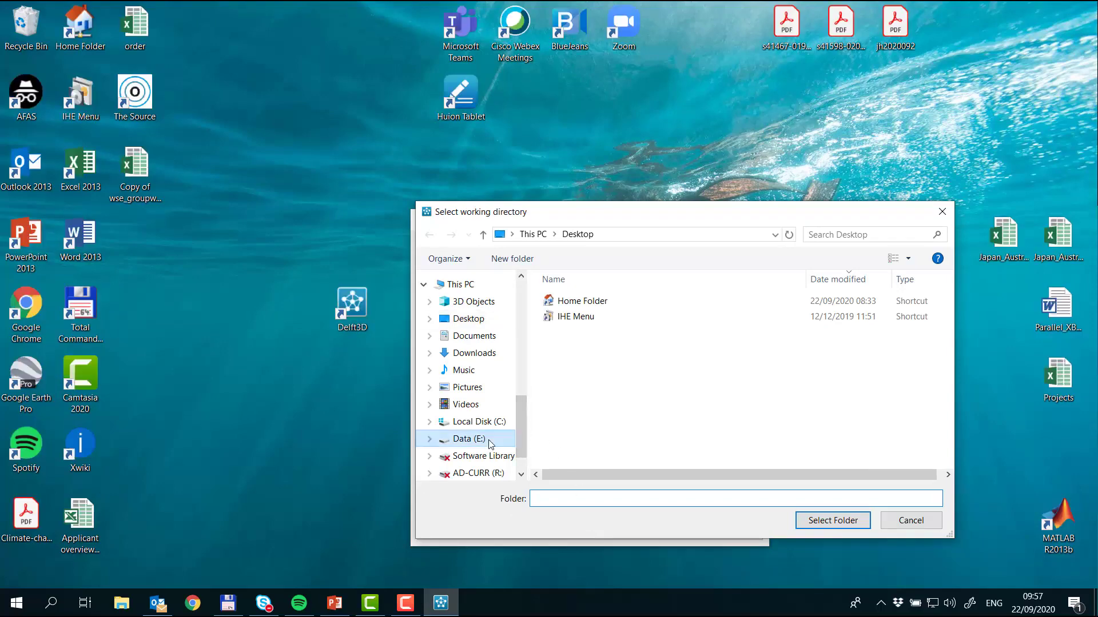
double_click(633, 334)
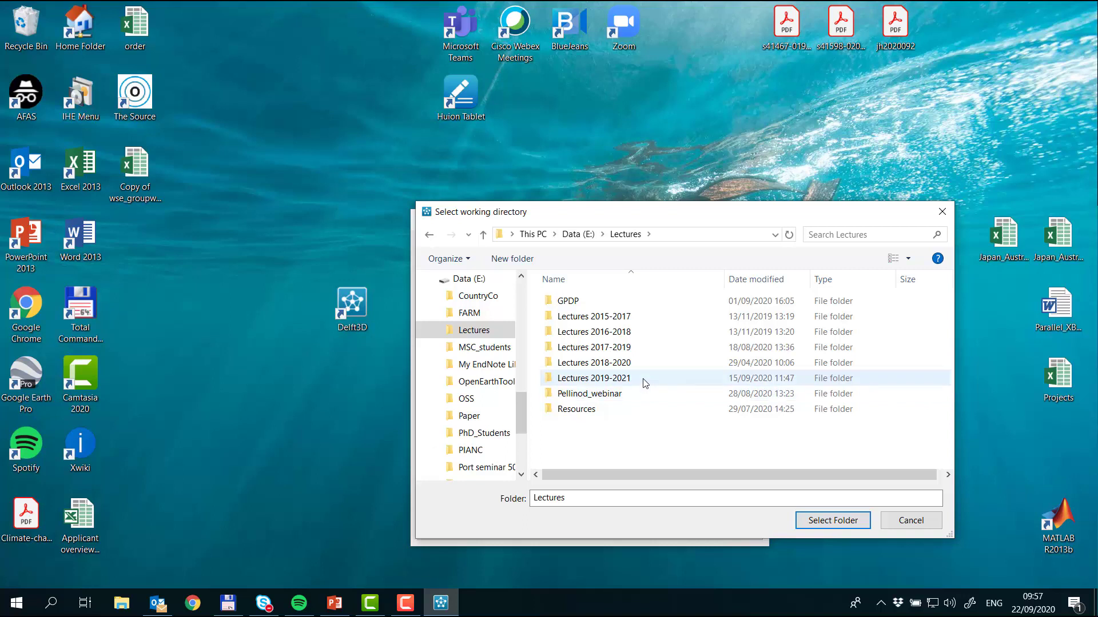
double_click(644, 381)
double_click(615, 367)
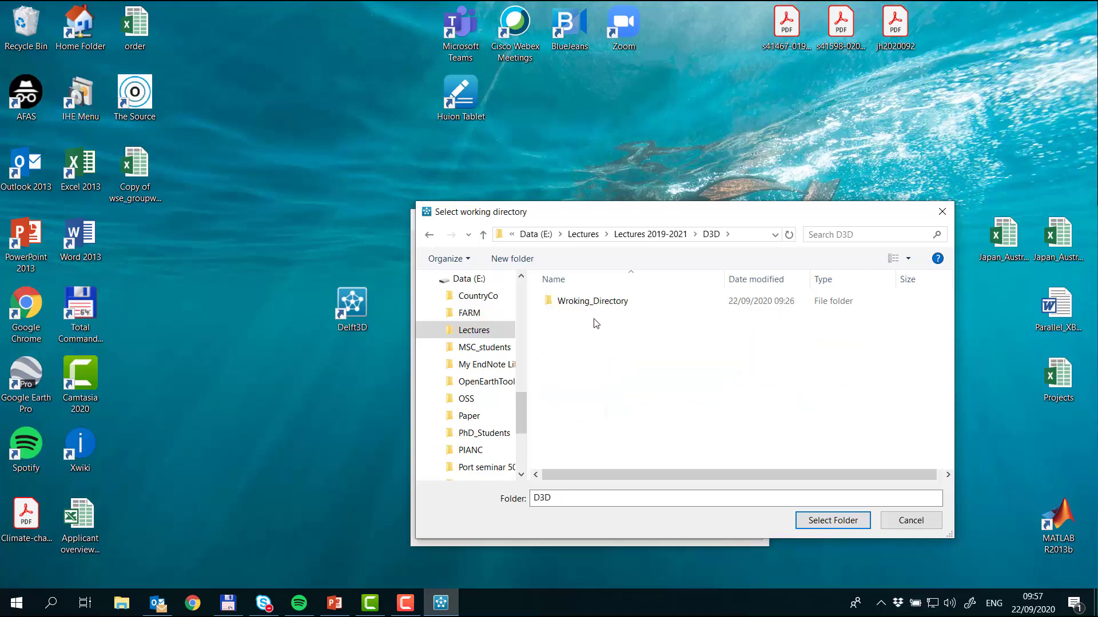
double_click(639, 306)
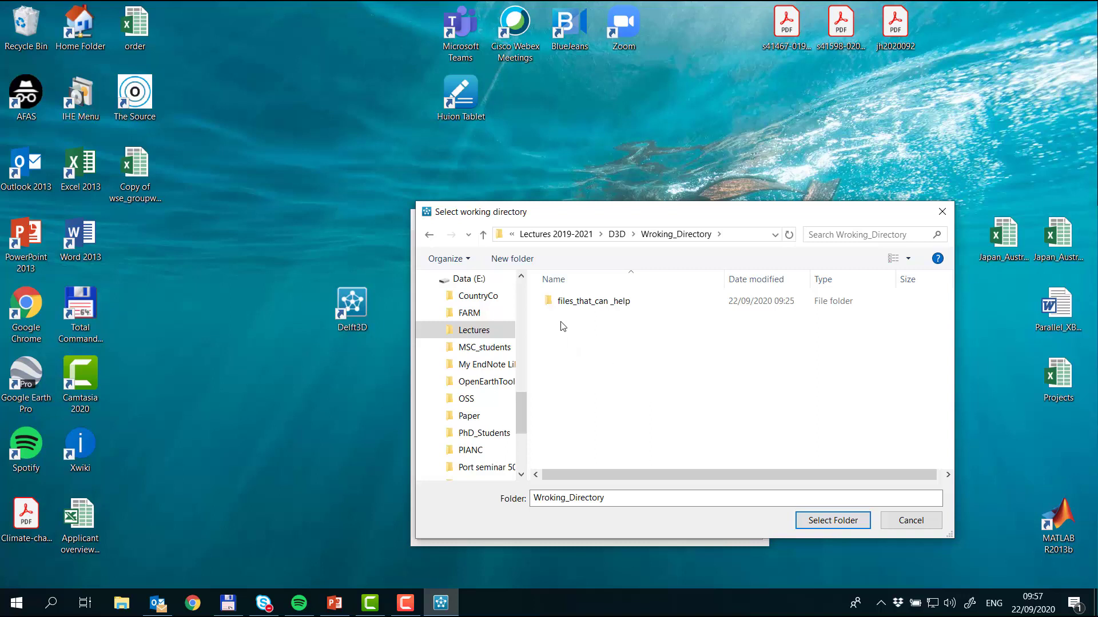
Step: Create a folder named Case1a inside Wroking_Directory and set it as the working directory
right_click(629, 352)
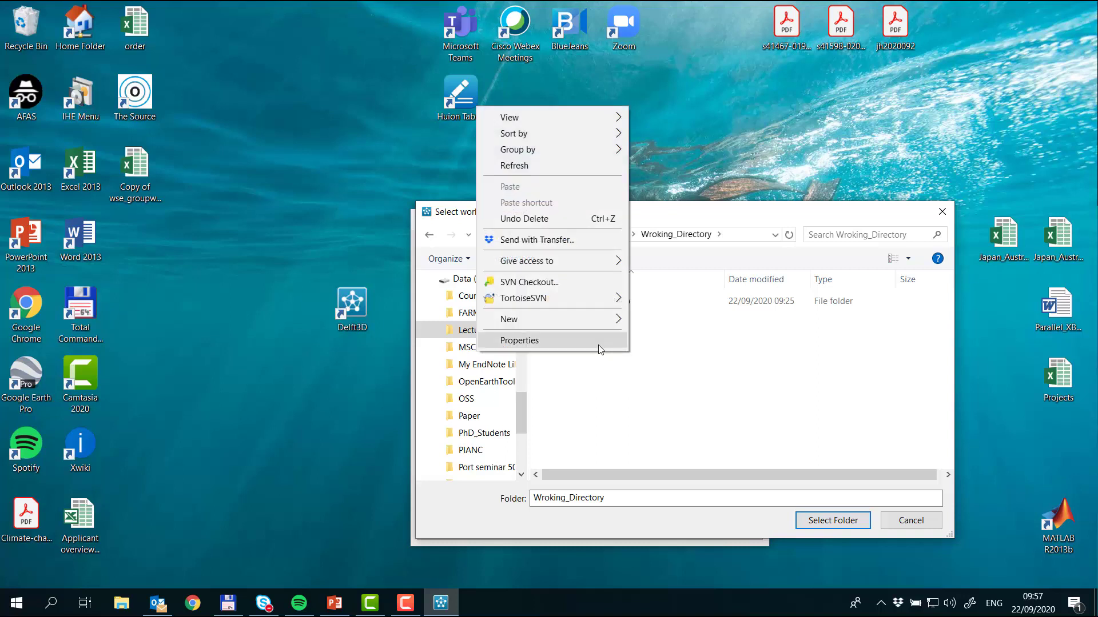
mouse_move(593, 319)
left_click(670, 319)
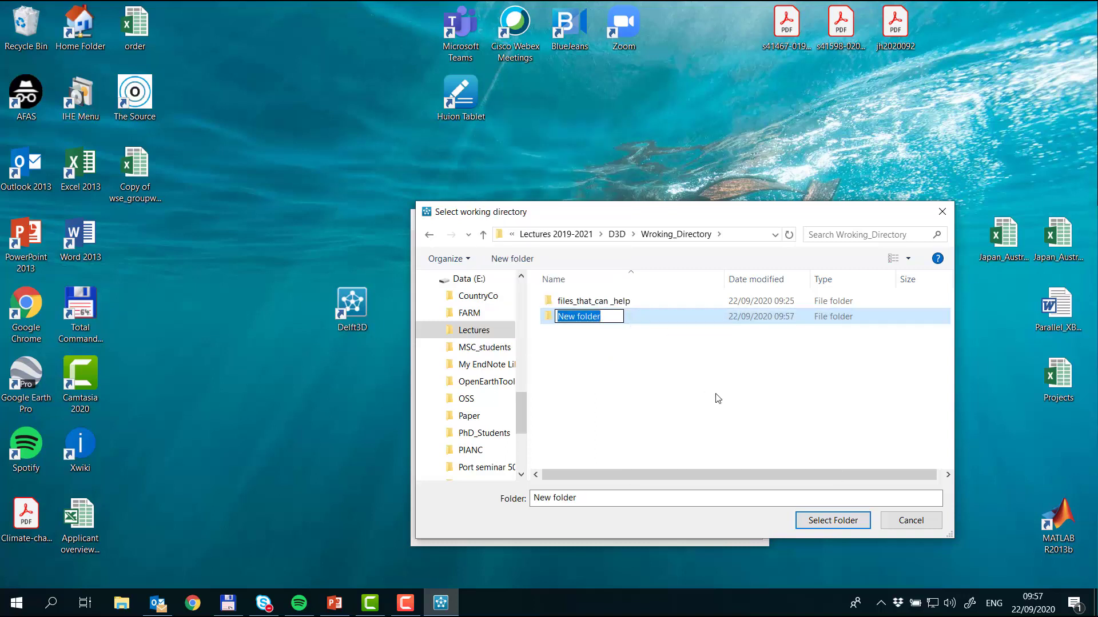
type("Case")
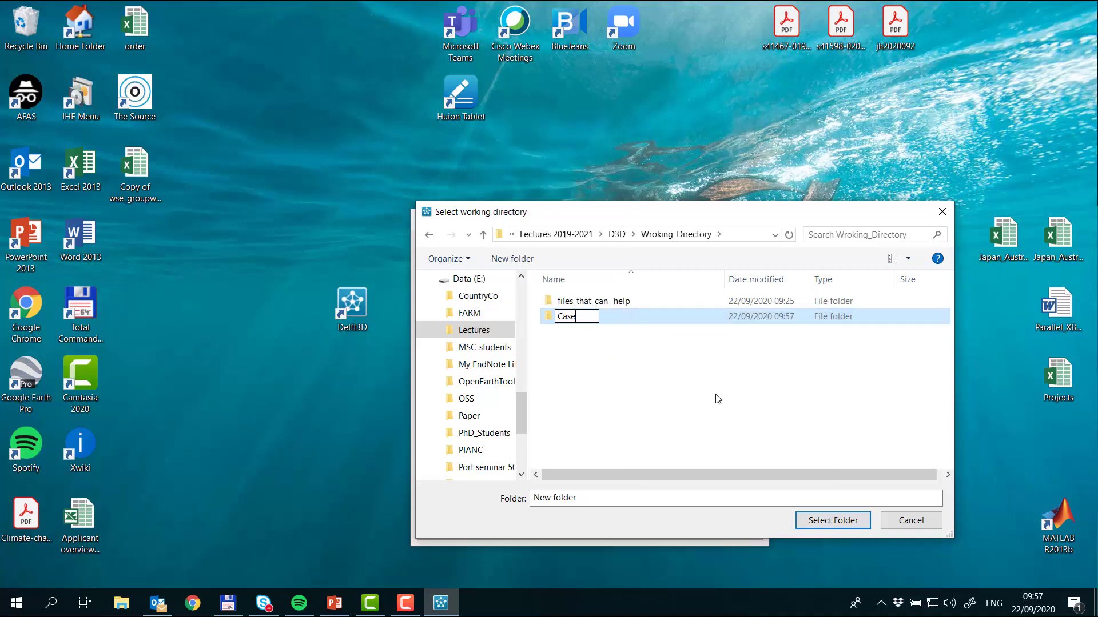
type("1a")
key("Return")
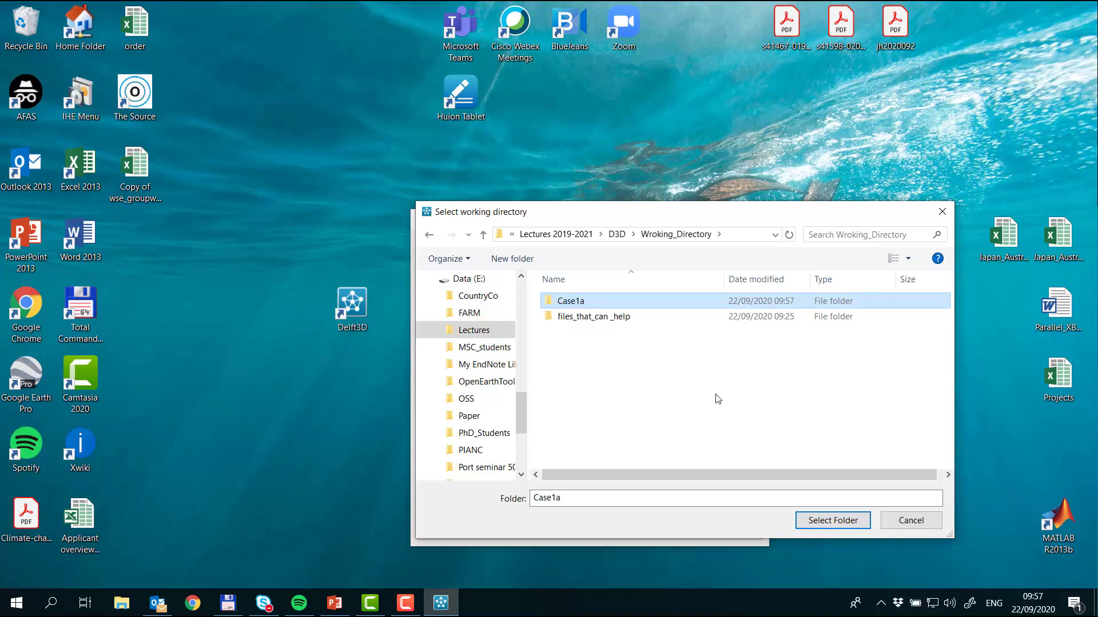
key("Return")
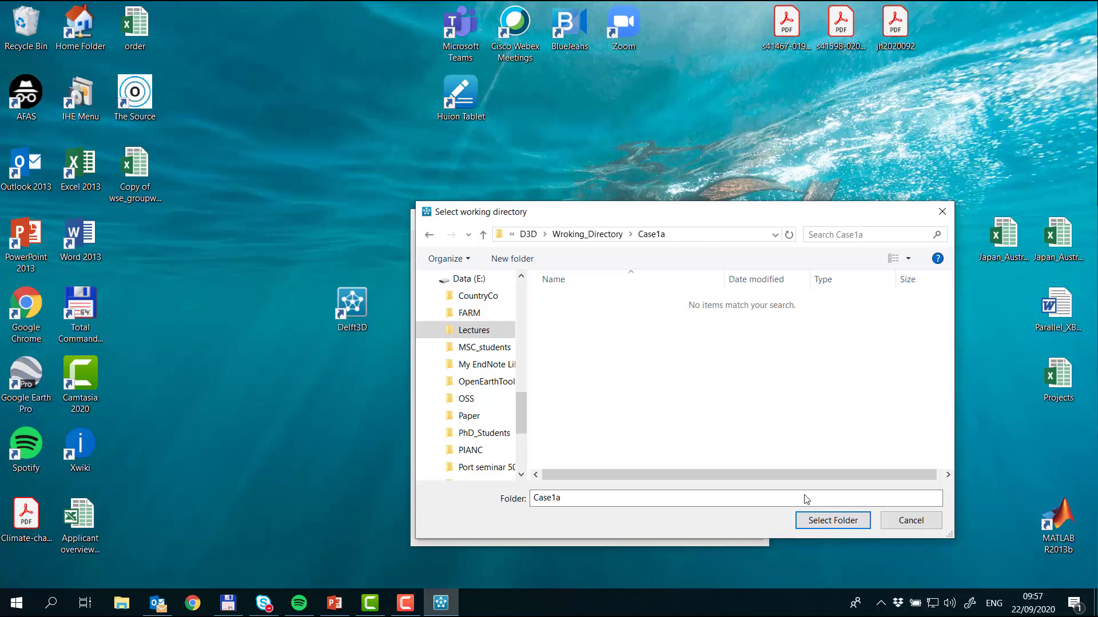
left_click(824, 521)
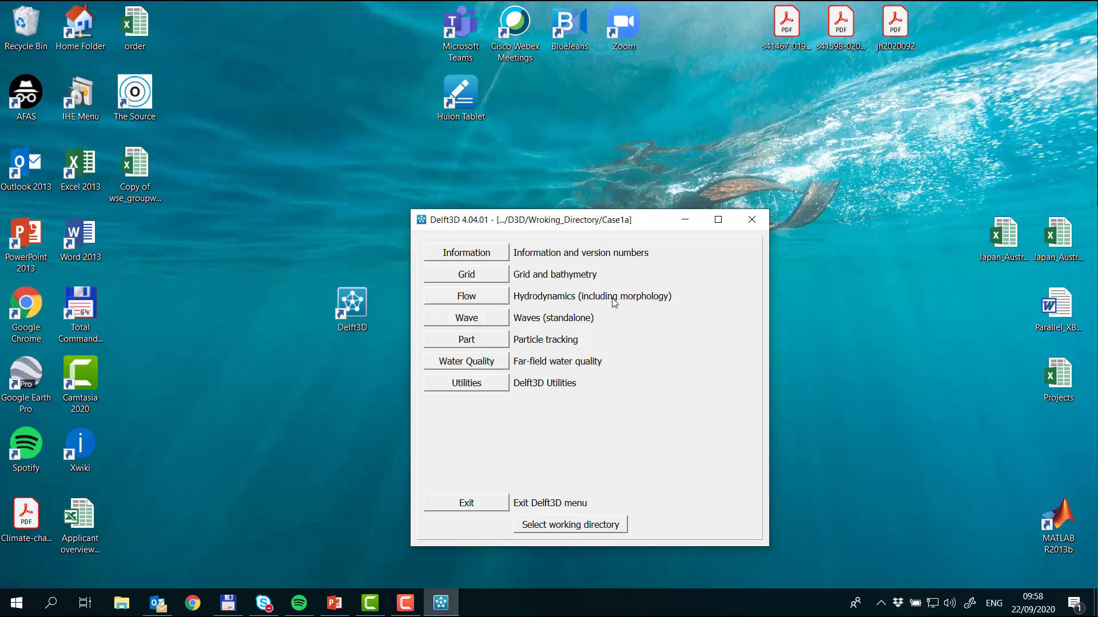
Step: Launch QUICKIN from the grid and bathymetry tools and set its co-ordinate system to Cartesian
left_click(495, 277)
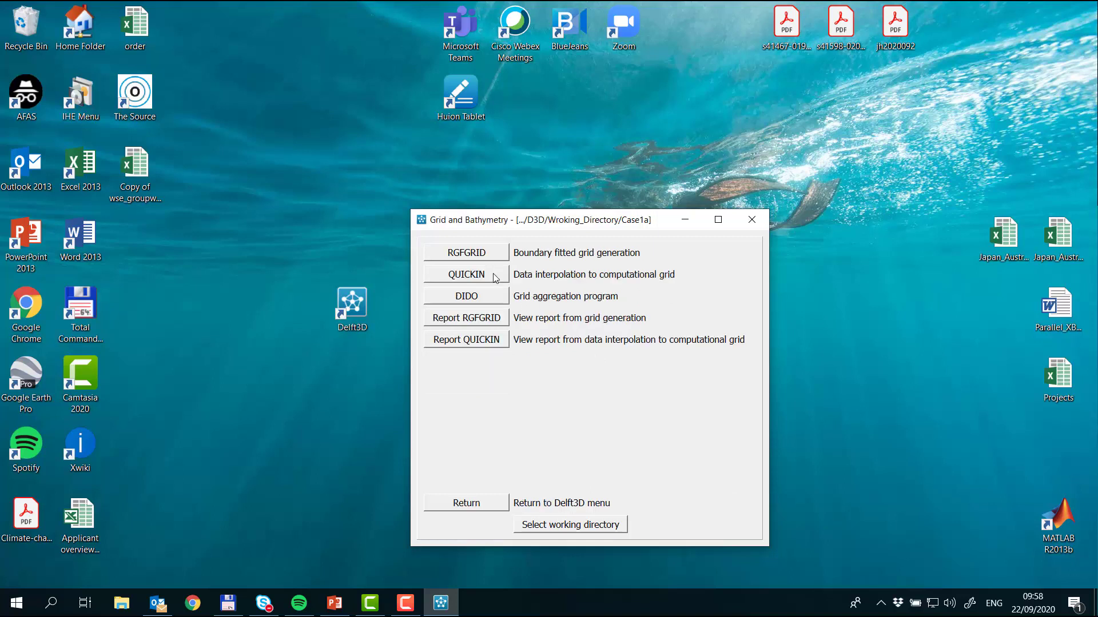
left_click(496, 277)
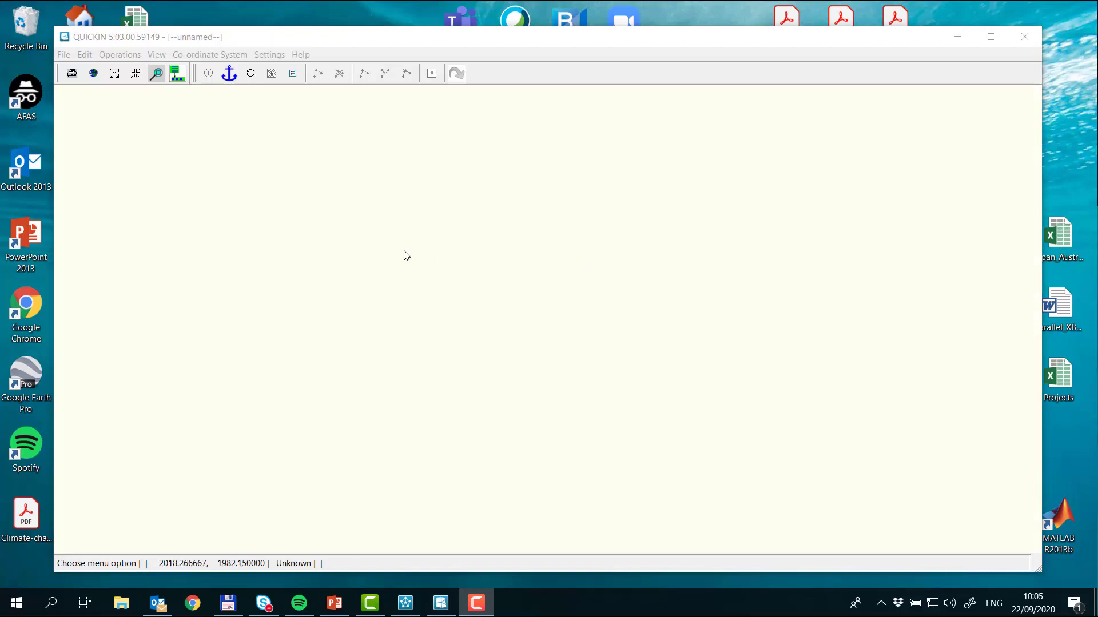
left_click(411, 39)
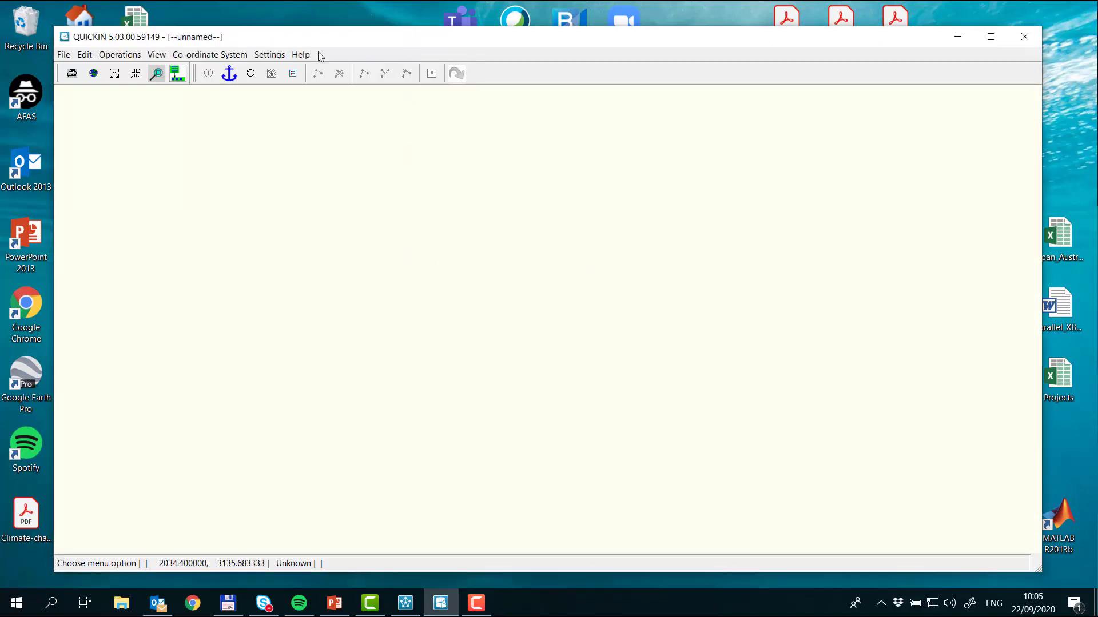
left_click(222, 56)
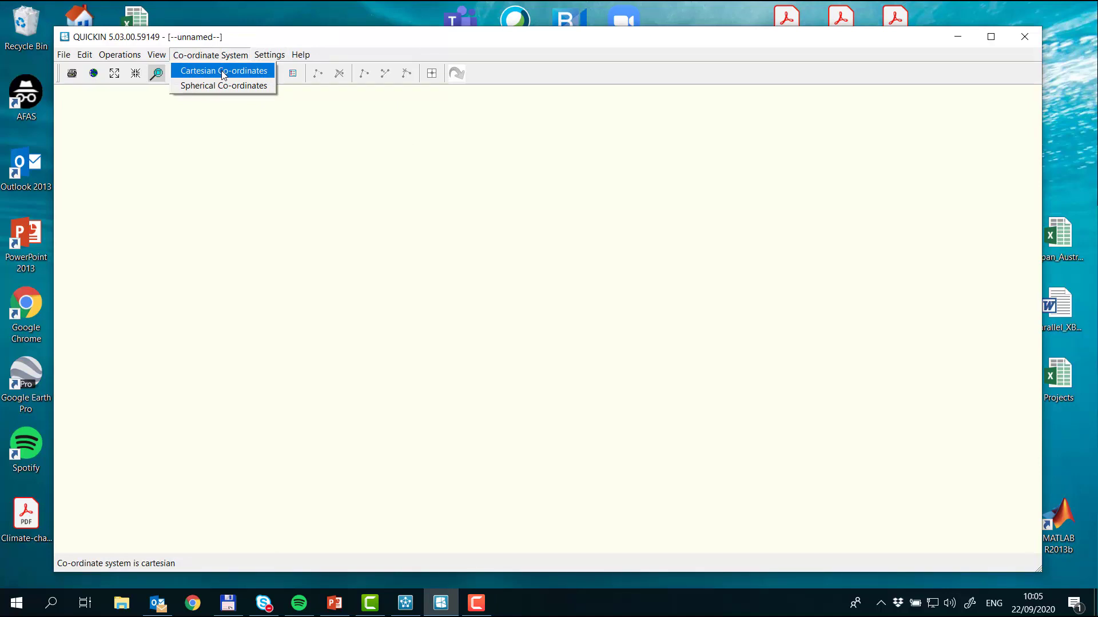
left_click(223, 70)
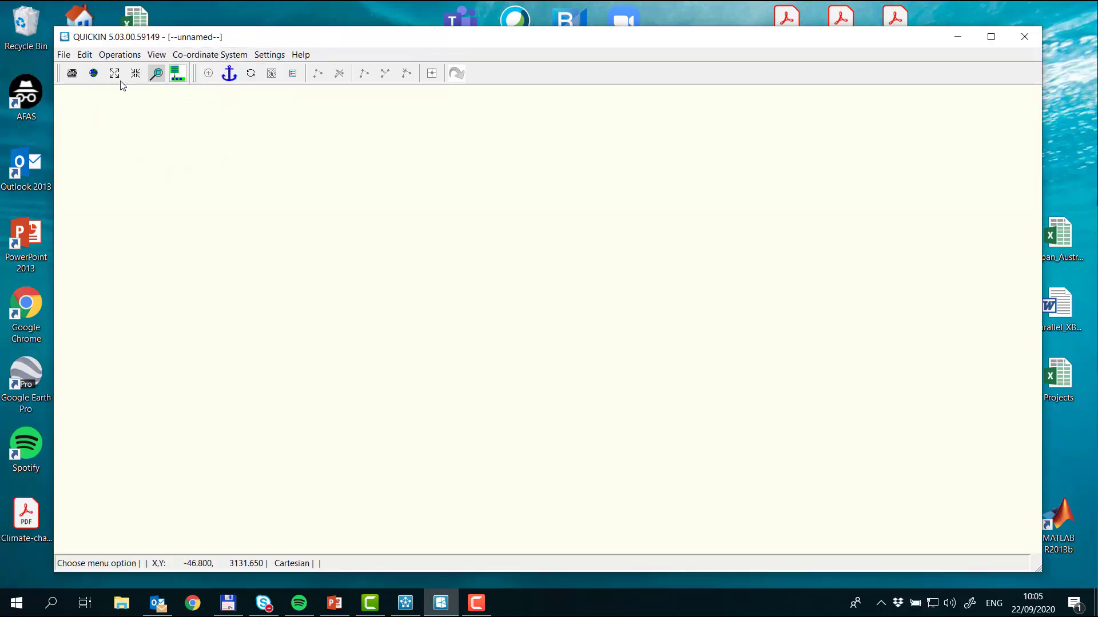
Step: Create a rectangular grid with 100 cells in M-direction, 10 cells in N-direction and a Delta Y of 50 m
left_click(126, 57)
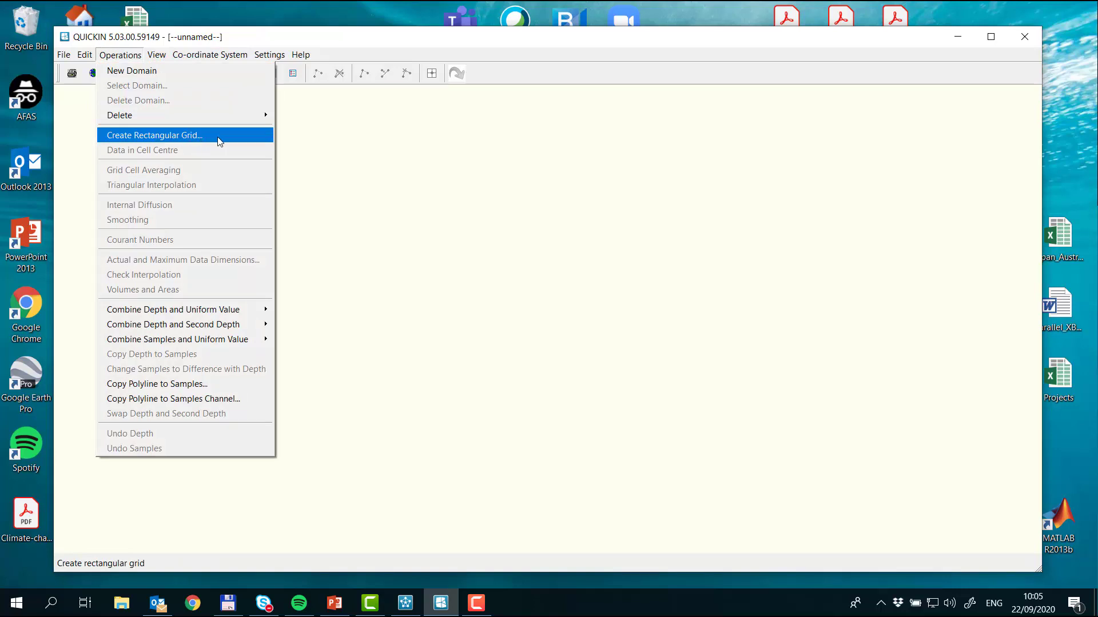
left_click(188, 140)
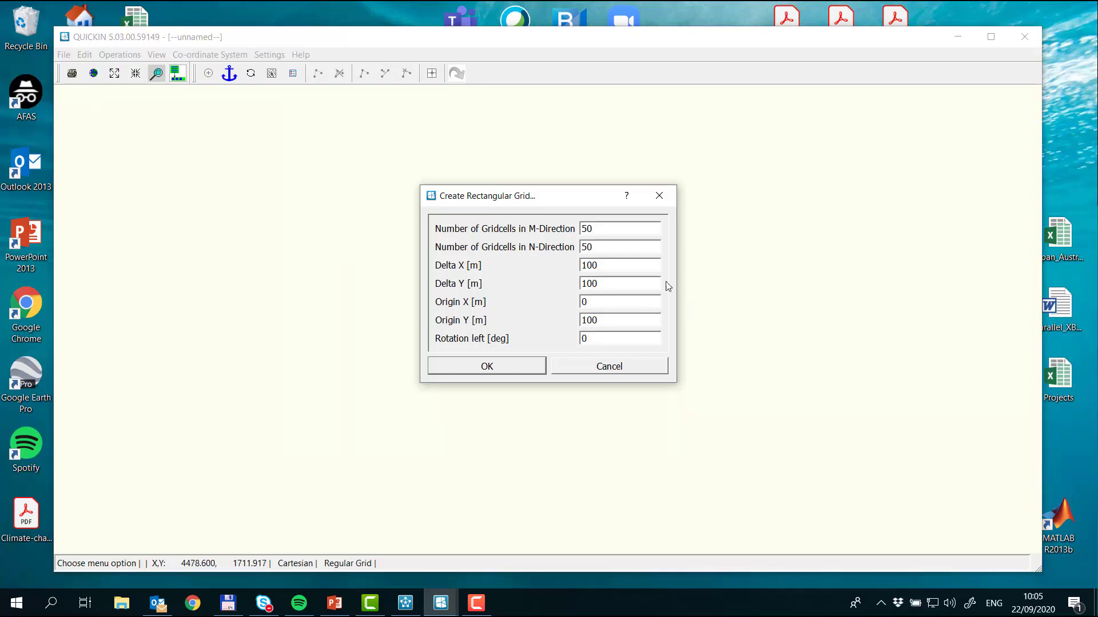
double_click(621, 230)
type("100")
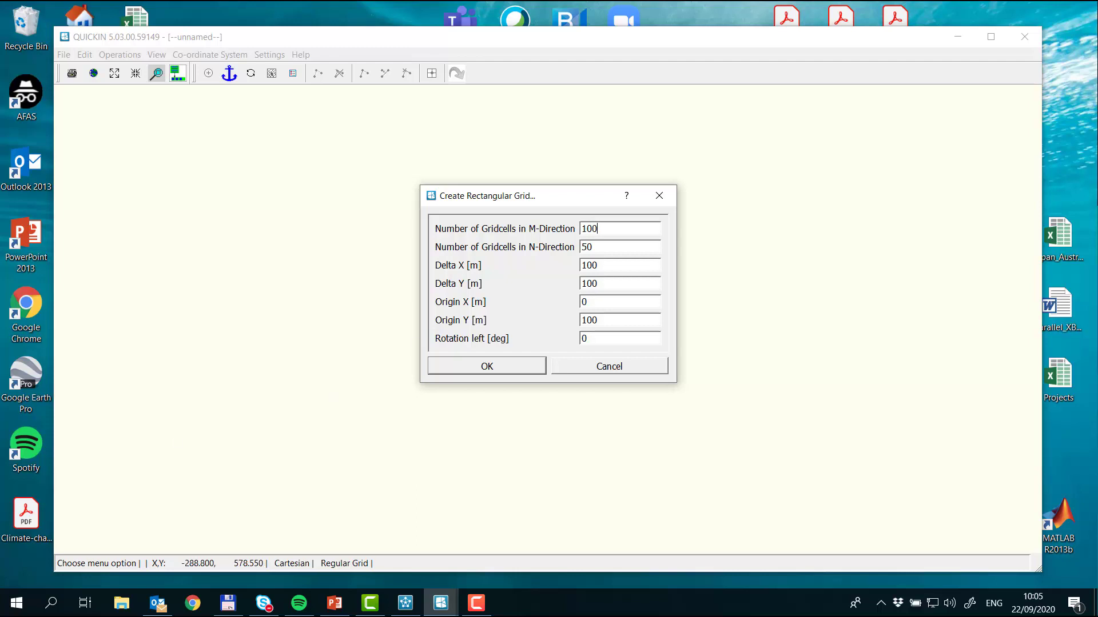
key("alt+Tab")
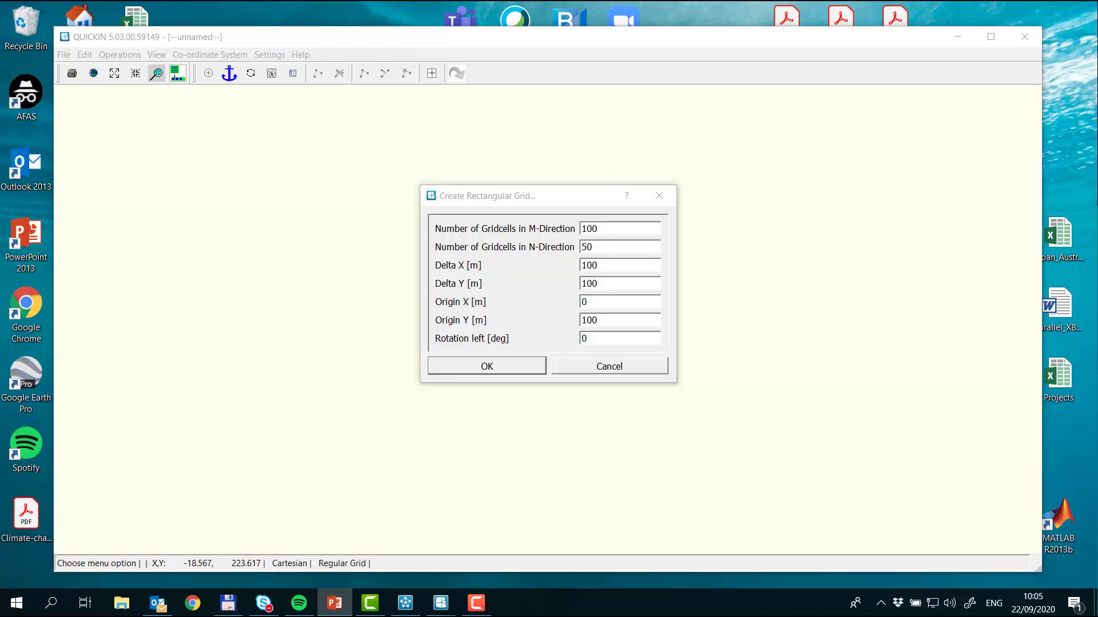
left_click(542, 246)
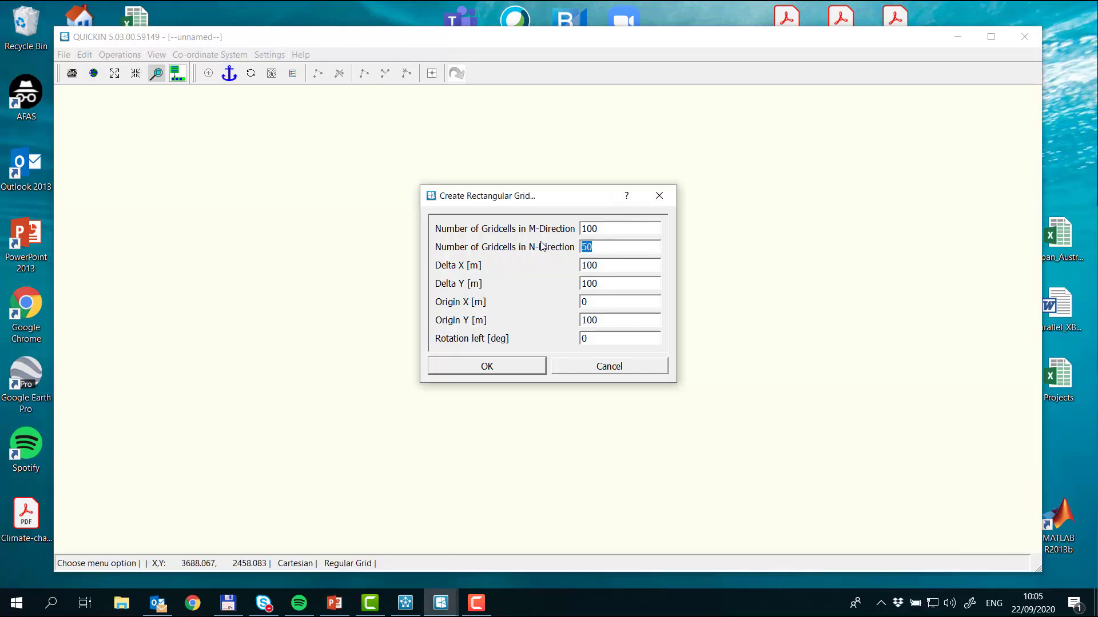
type("10")
left_click_drag(617, 280, 553, 281)
type("50")
left_click(530, 368)
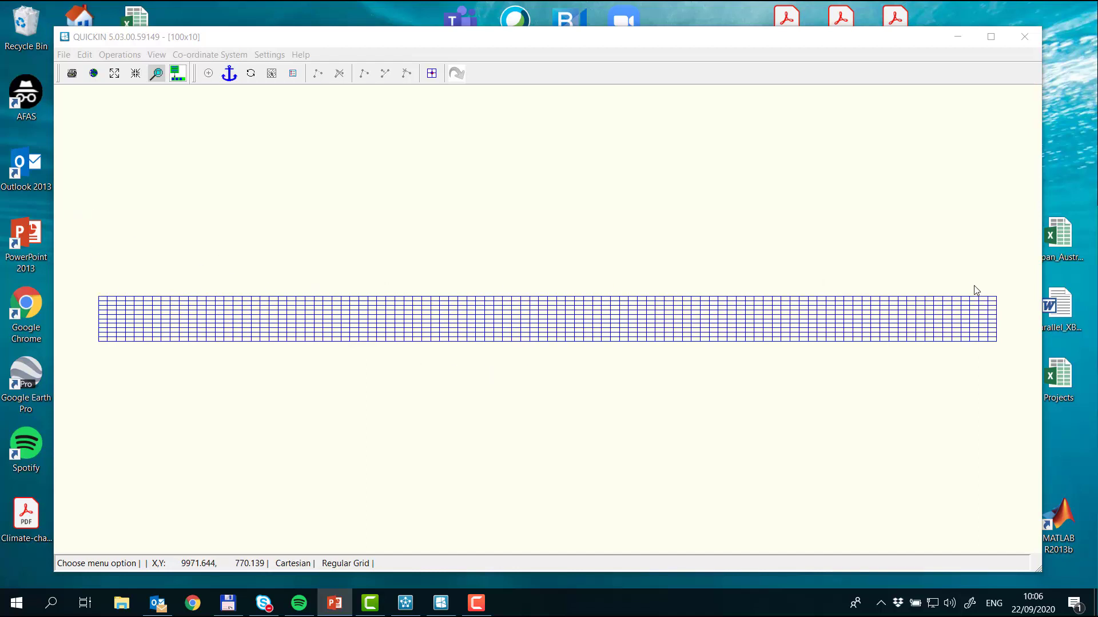
Step: Edit the depth at the grid's lower-left corner point and set it to -1
left_click(102, 346)
left_click(432, 73)
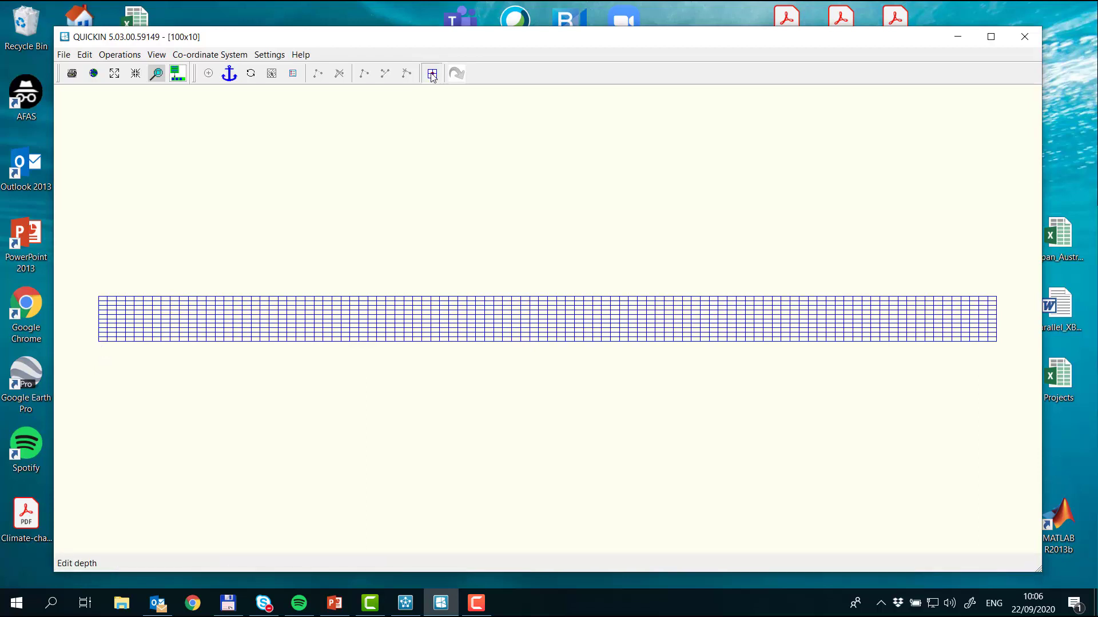
left_click(100, 343)
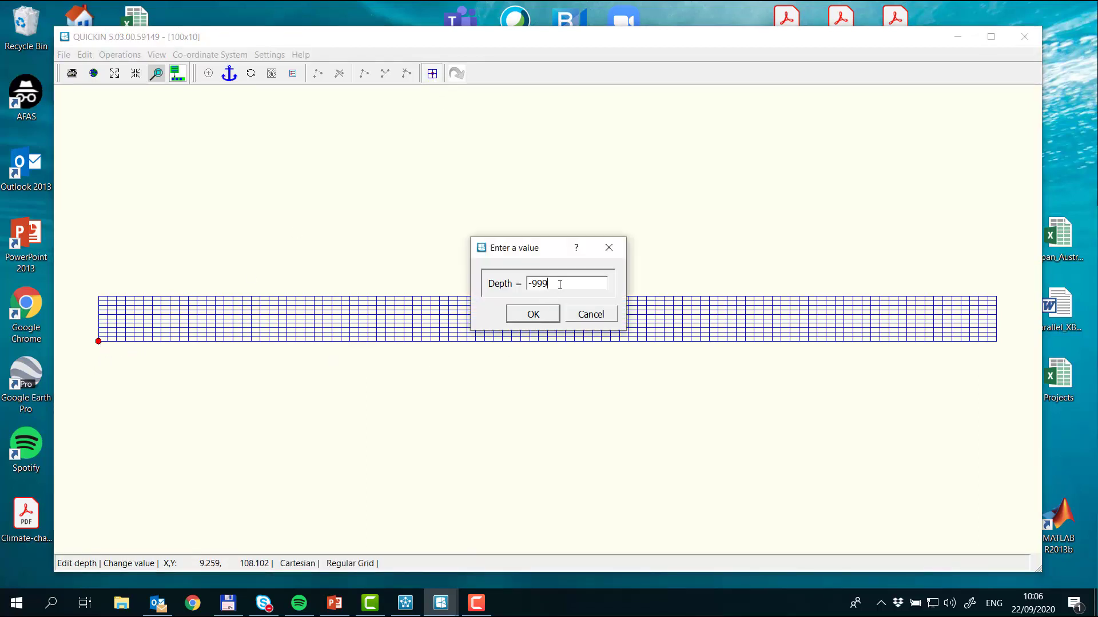
left_click_drag(556, 284, 519, 284)
type("-1")
key("Return")
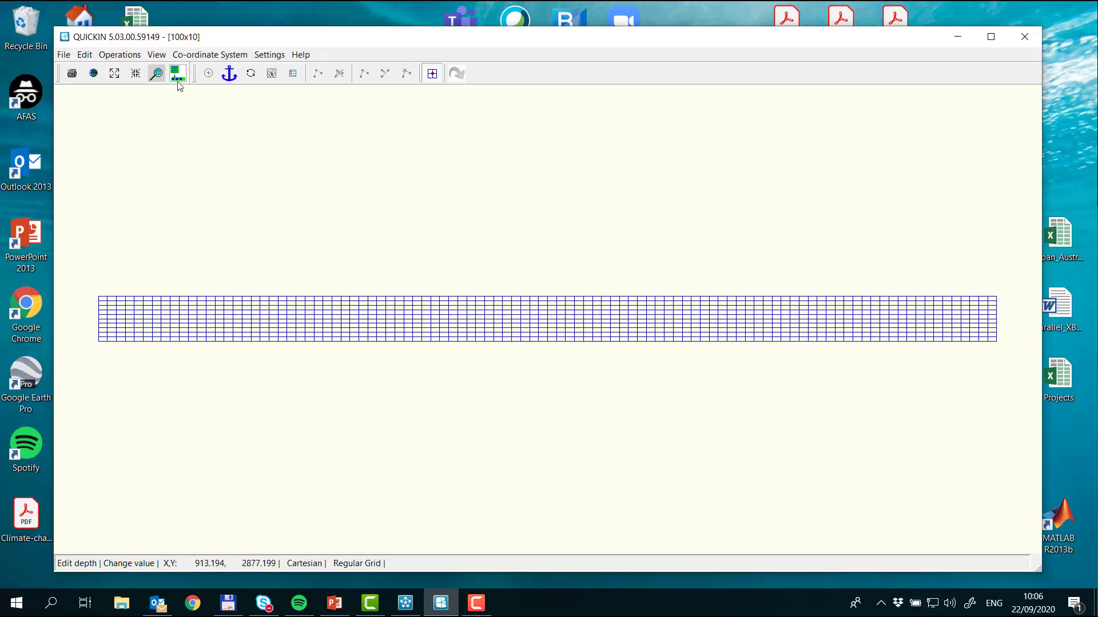
Step: Display the grid's depth values as coloured dots
left_click(156, 55)
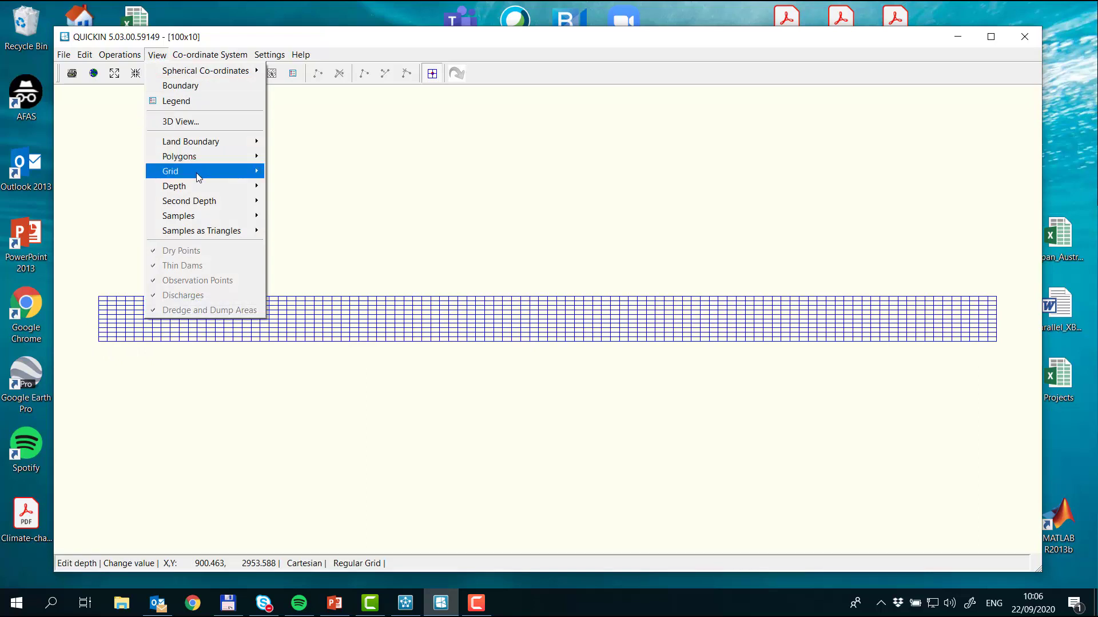
mouse_move(201, 185)
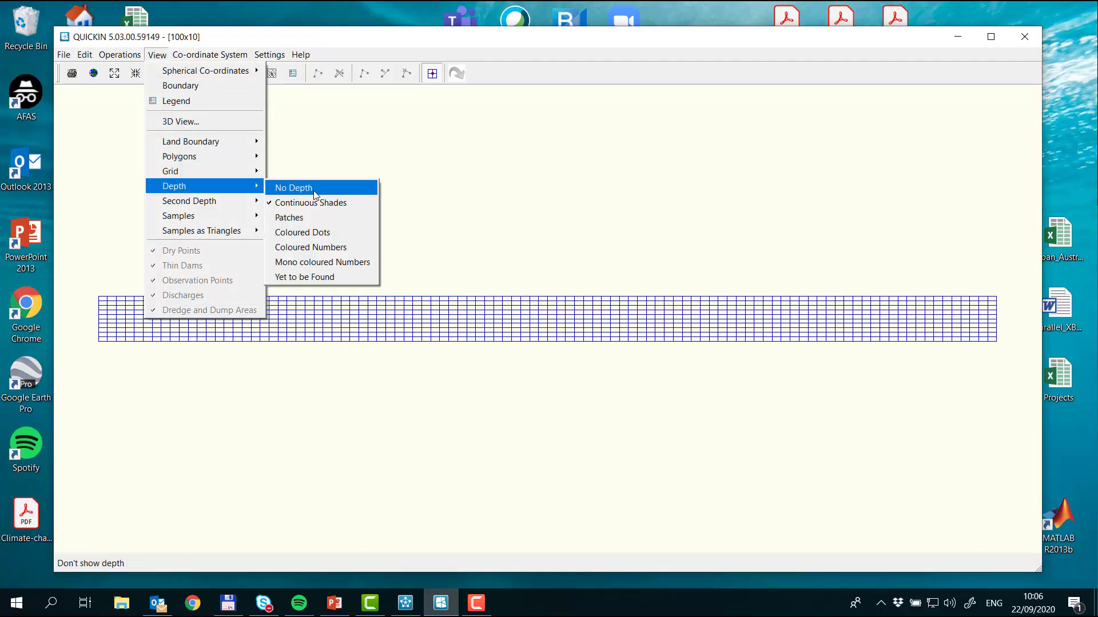
left_click(313, 232)
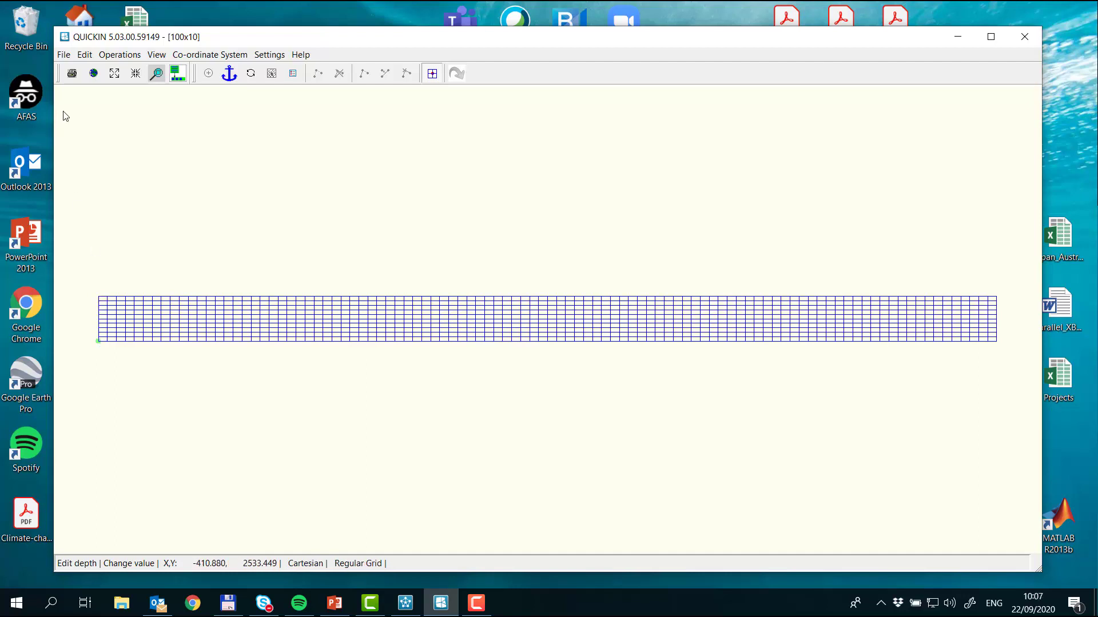
Step: Apply the lower-left corner's depth along the grid's whole left edge with Depth Isoline, ending at the upper-left corner
left_click(86, 57)
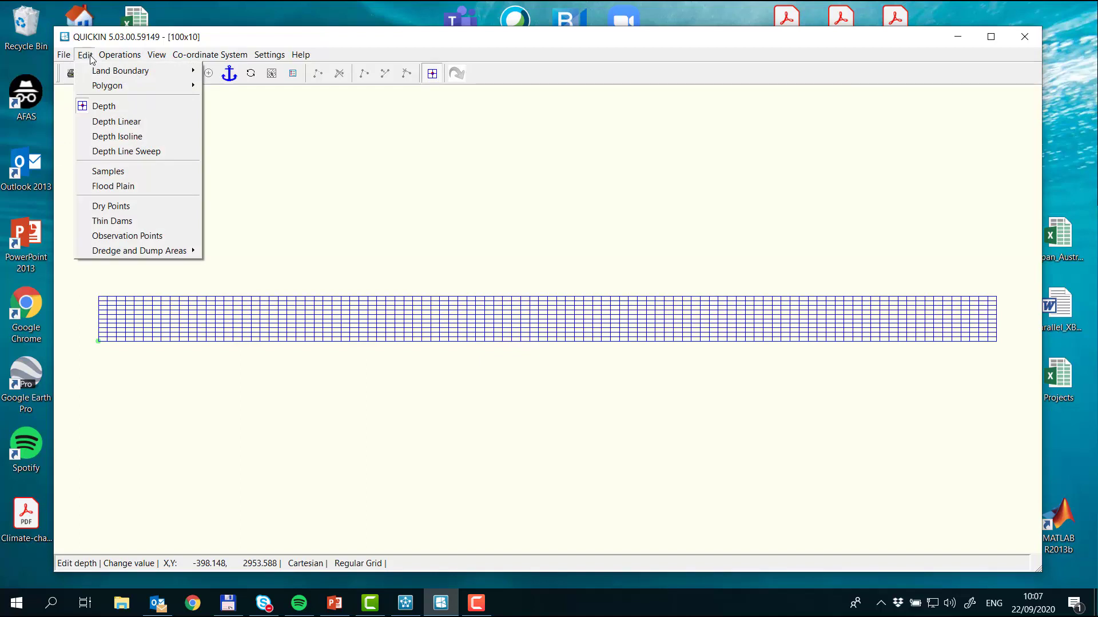
left_click(159, 141)
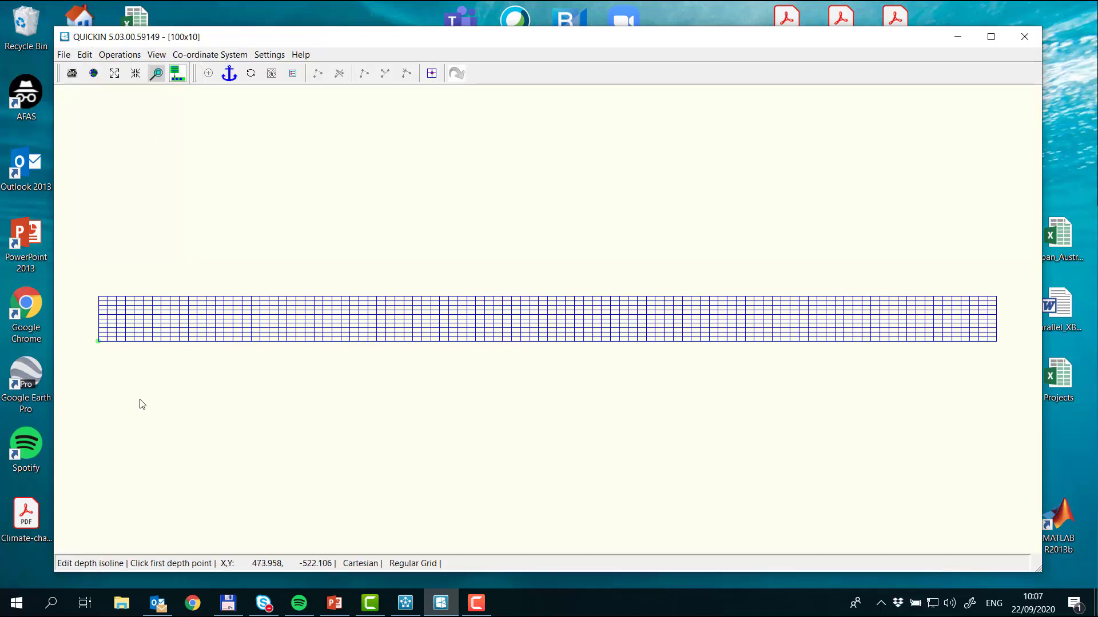
left_click(99, 342)
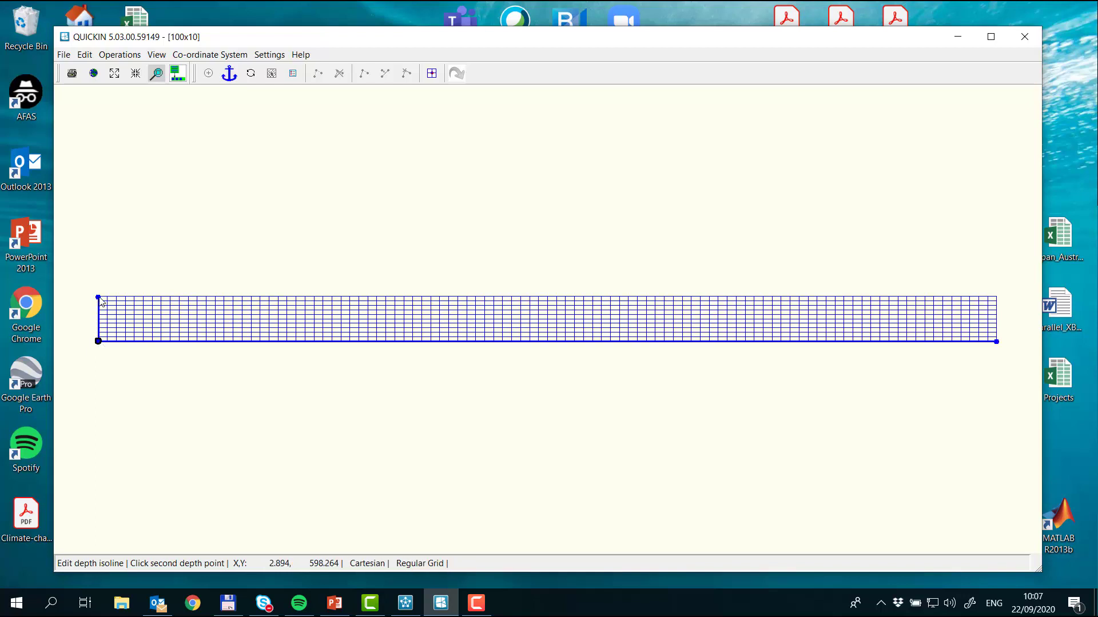
left_click(99, 296)
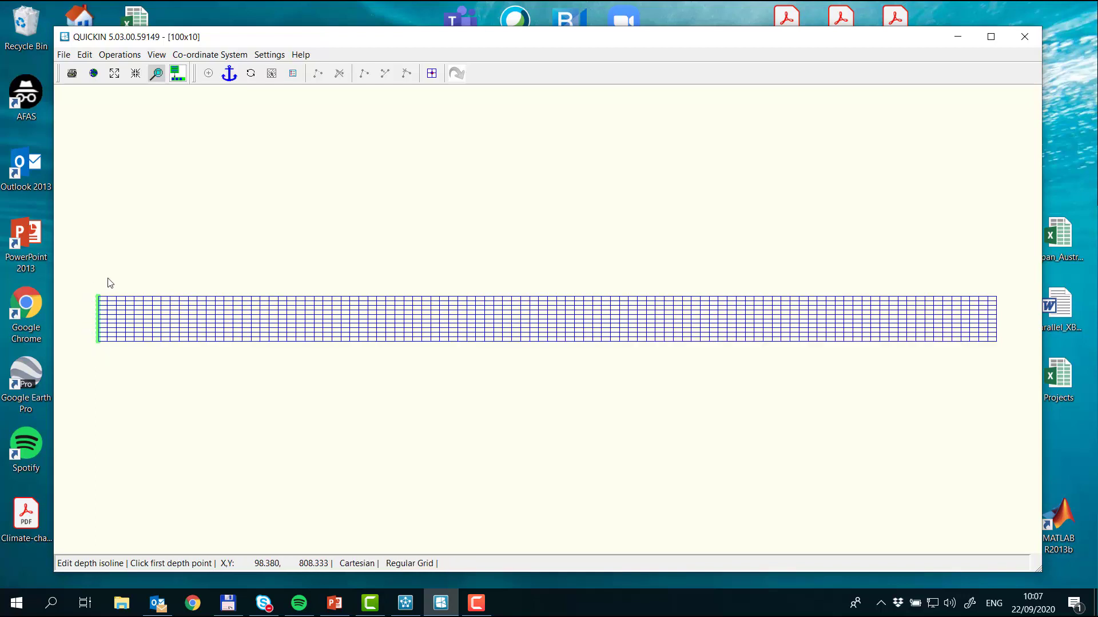
Step: Edit the depth at the grid's lower-right corner point and set it to 0
left_click(432, 74)
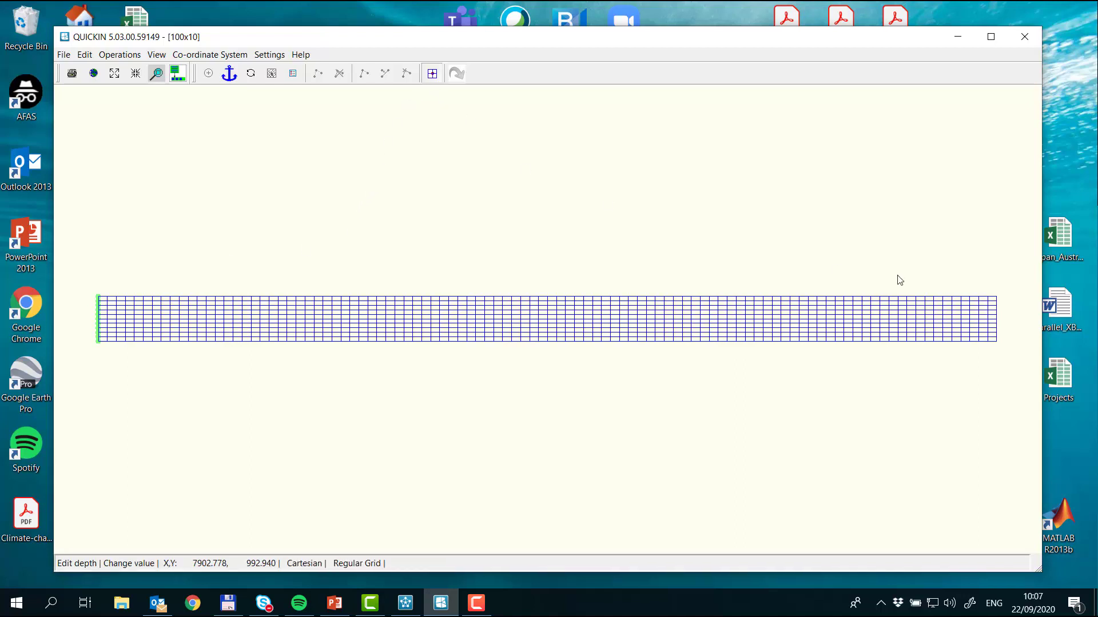
left_click(996, 342)
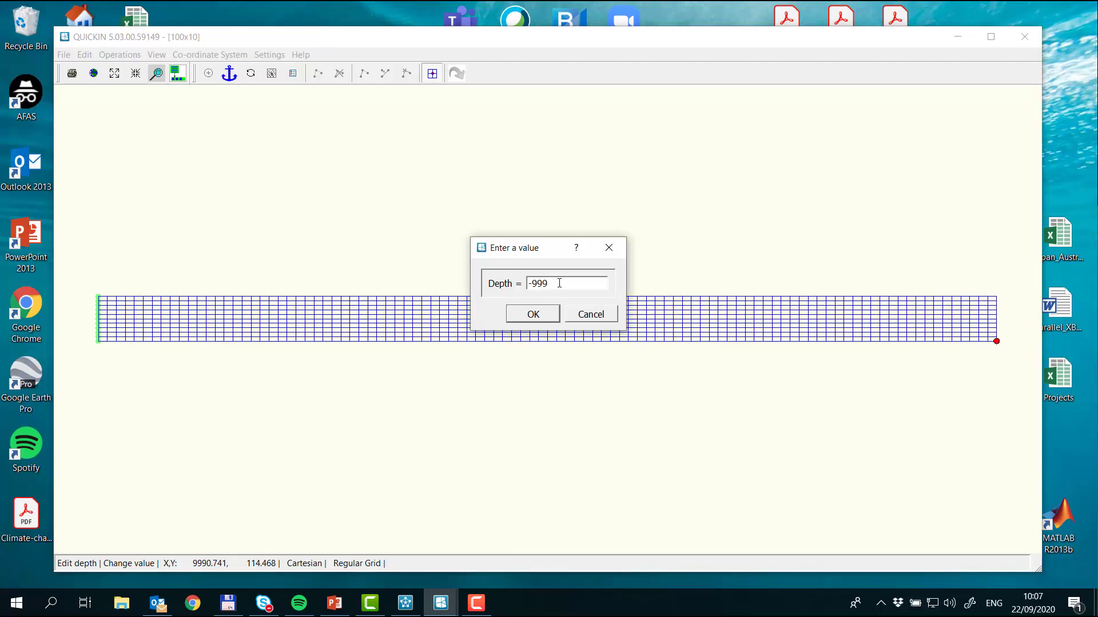
left_click_drag(558, 284, 512, 284)
type("0")
left_click(533, 314)
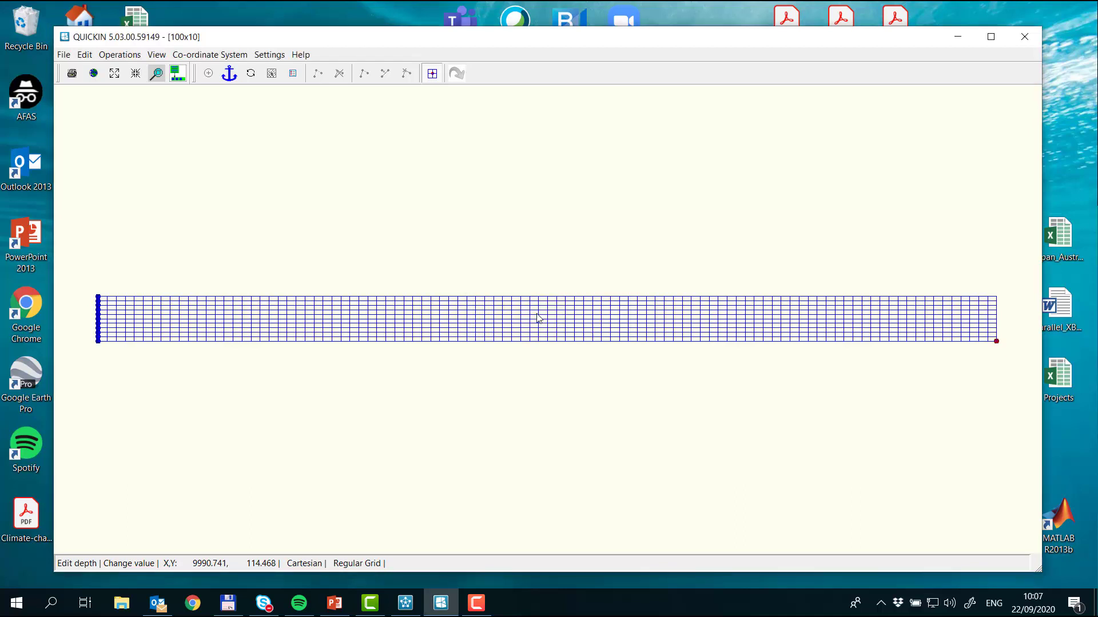
Step: Apply the lower-right corner's depth along the grid's whole right edge with Depth Isoline, ending at the upper-right corner
left_click(84, 55)
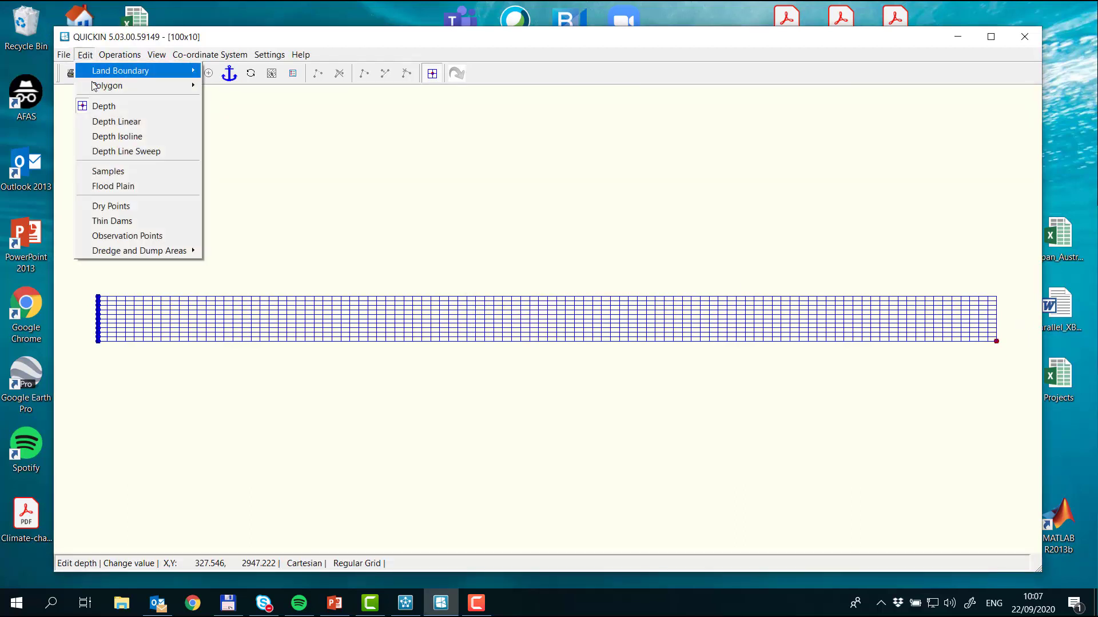
left_click(156, 140)
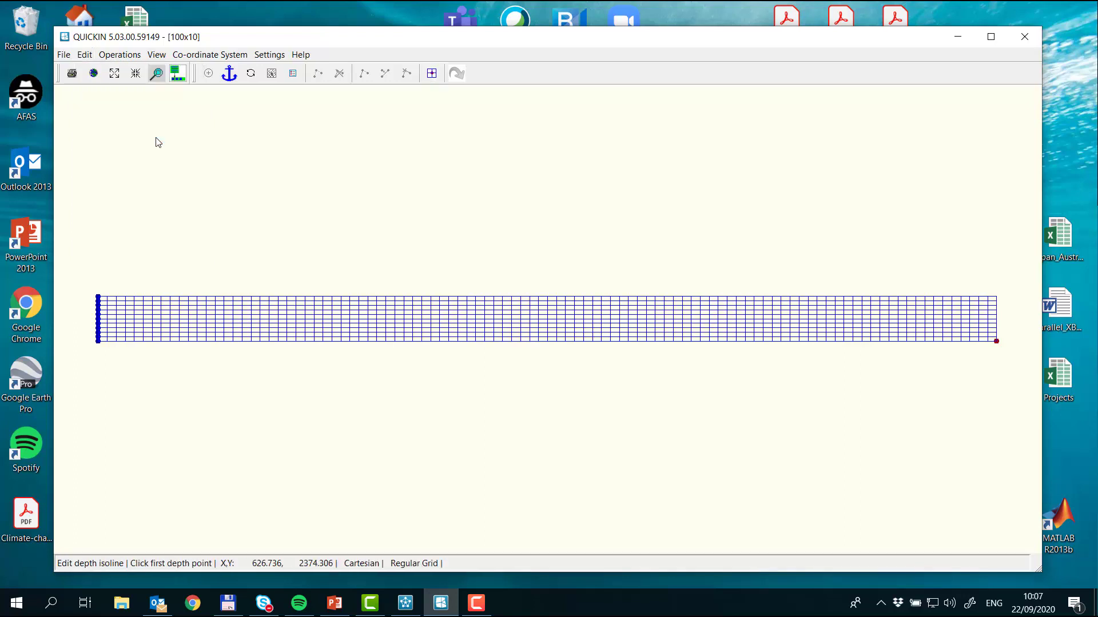
left_click(996, 341)
left_click(997, 297)
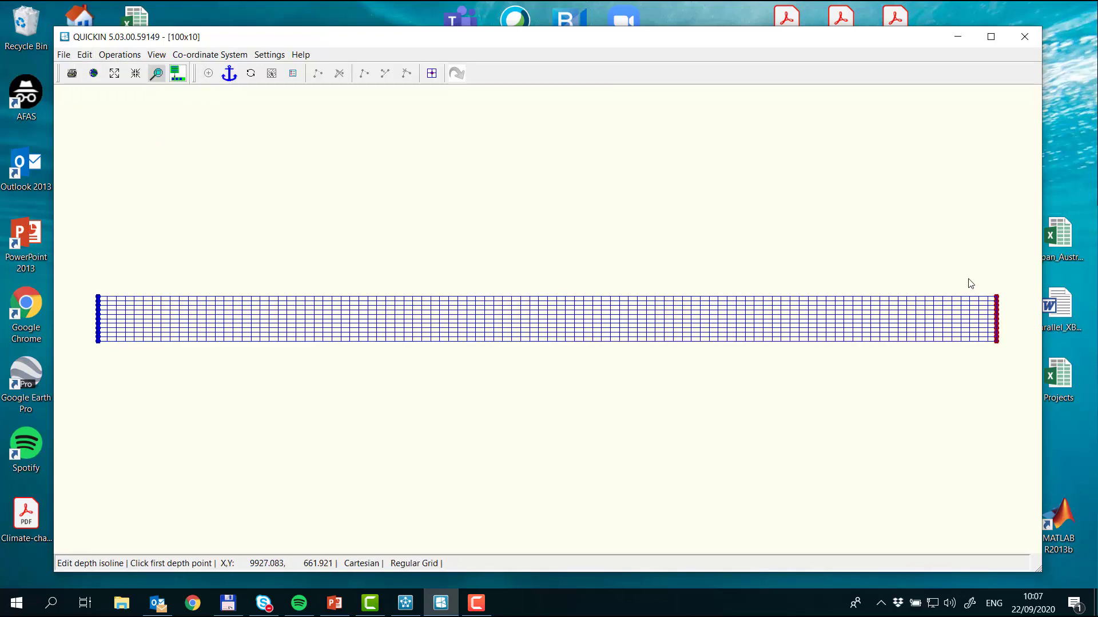
type("-999")
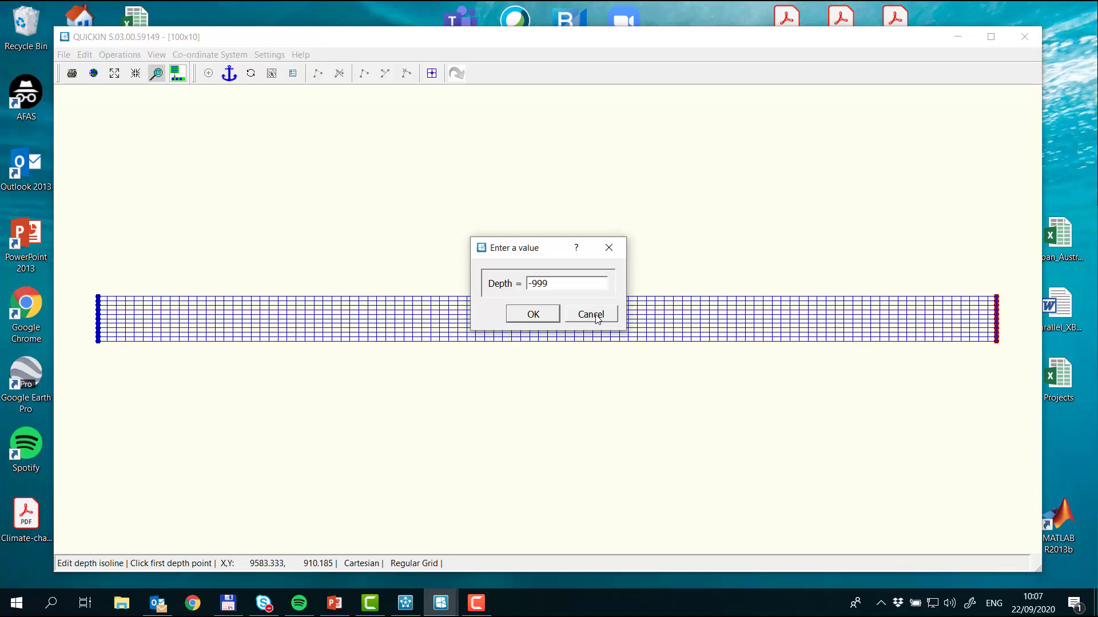
key("Return")
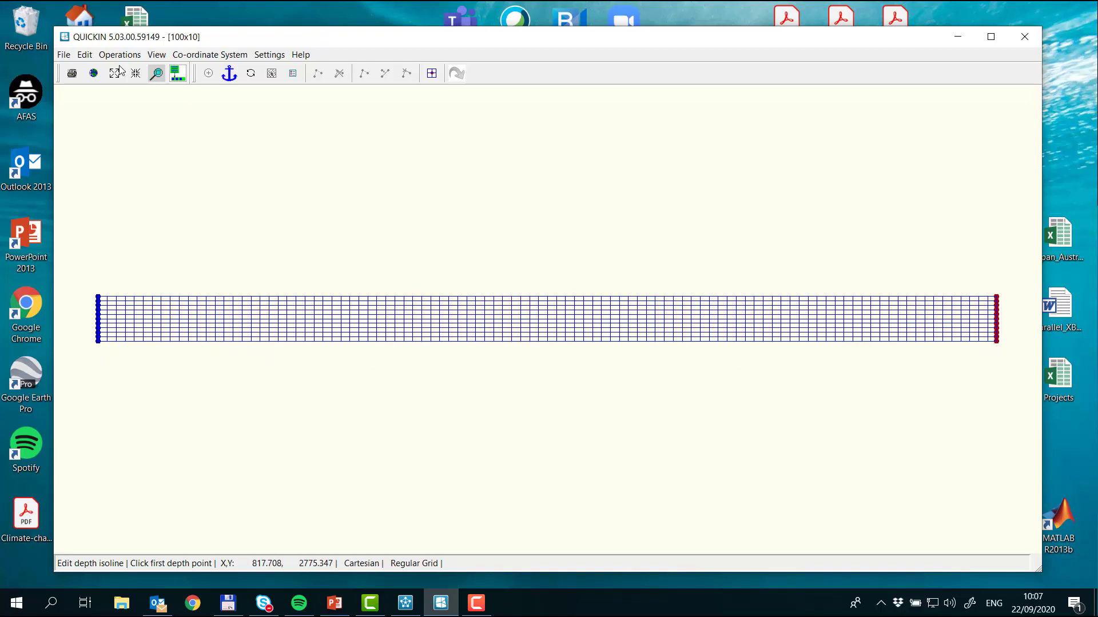
Step: Interpolate the depth along the grid's bottom edge with Depth Linear, from the lower-left to the lower-right corner
left_click(85, 55)
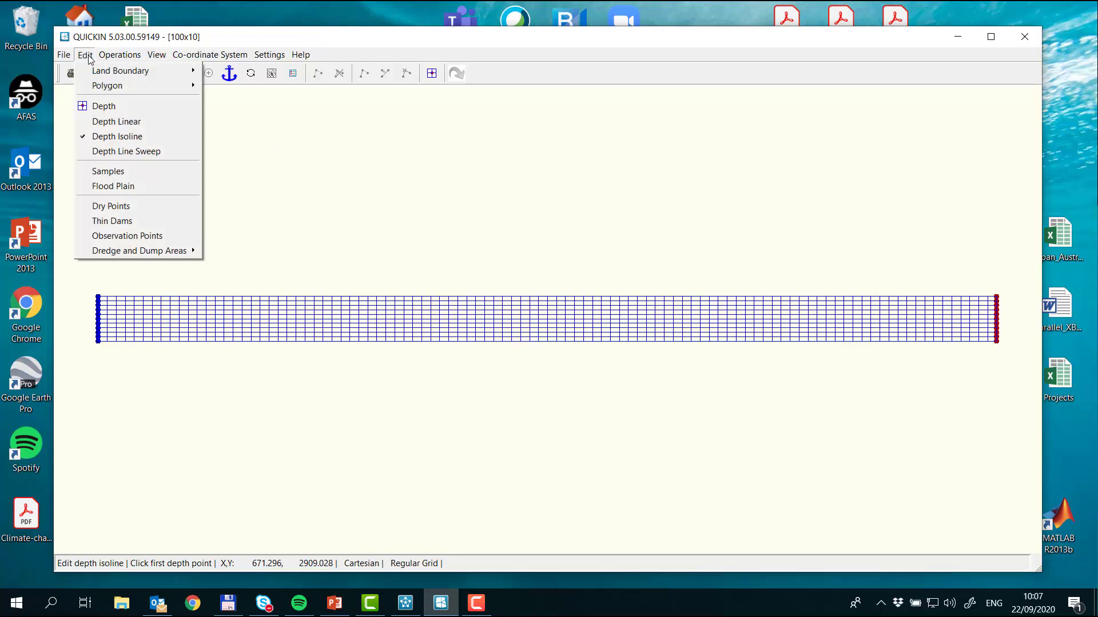
left_click(120, 122)
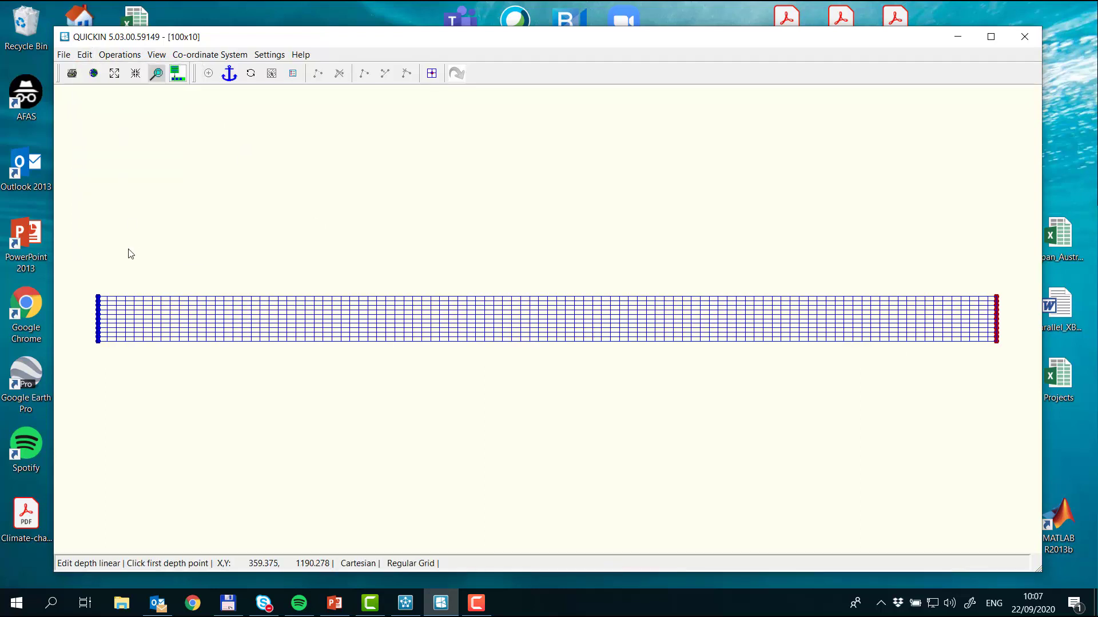
left_click(98, 342)
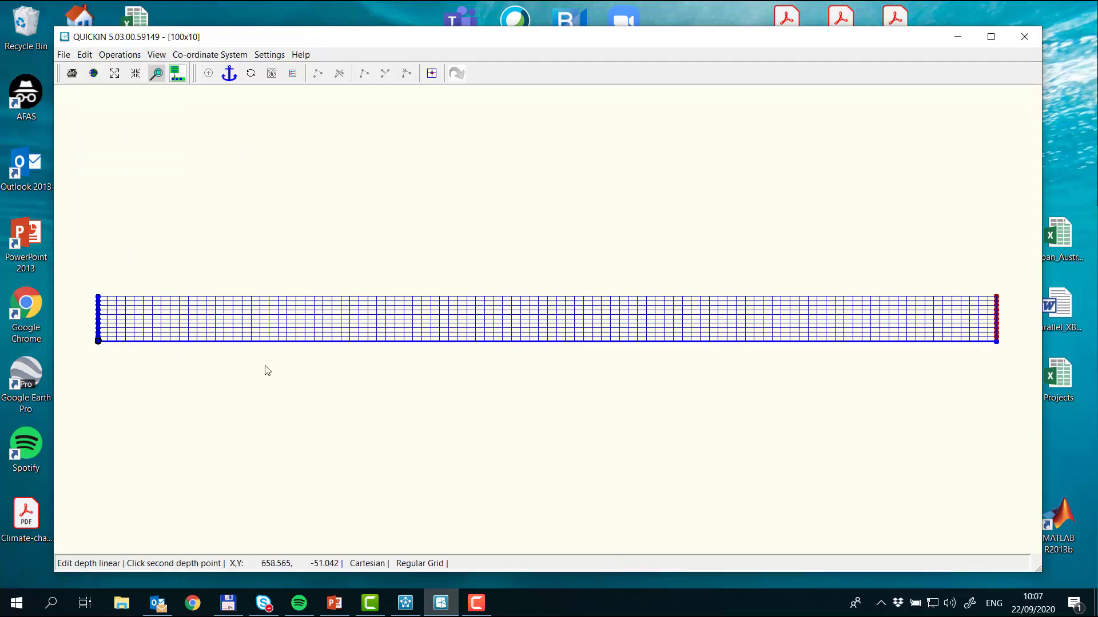
left_click(997, 343)
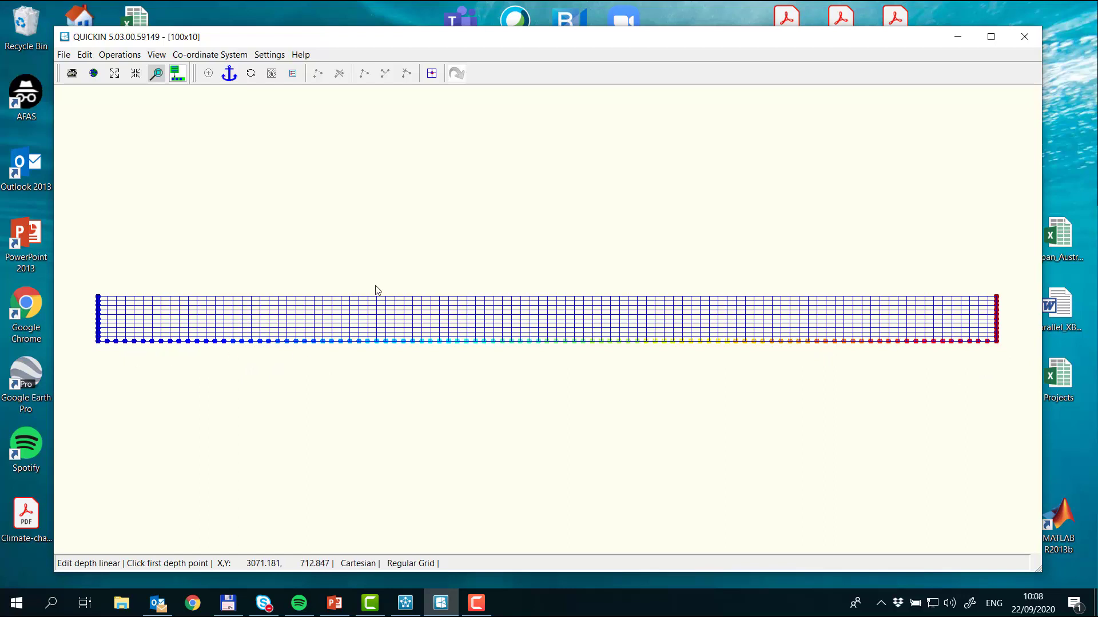
Step: Fill the whole grid's depth with Depth Line Sweep, using the bottom edge from the lower-left to the lower-right corner
left_click(85, 55)
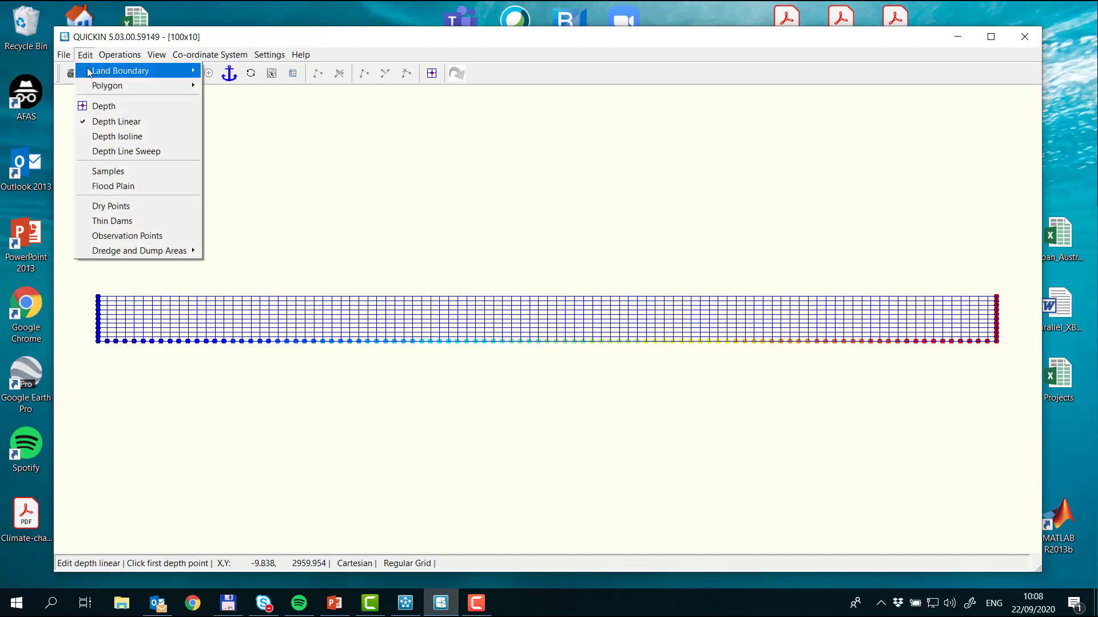
left_click(148, 152)
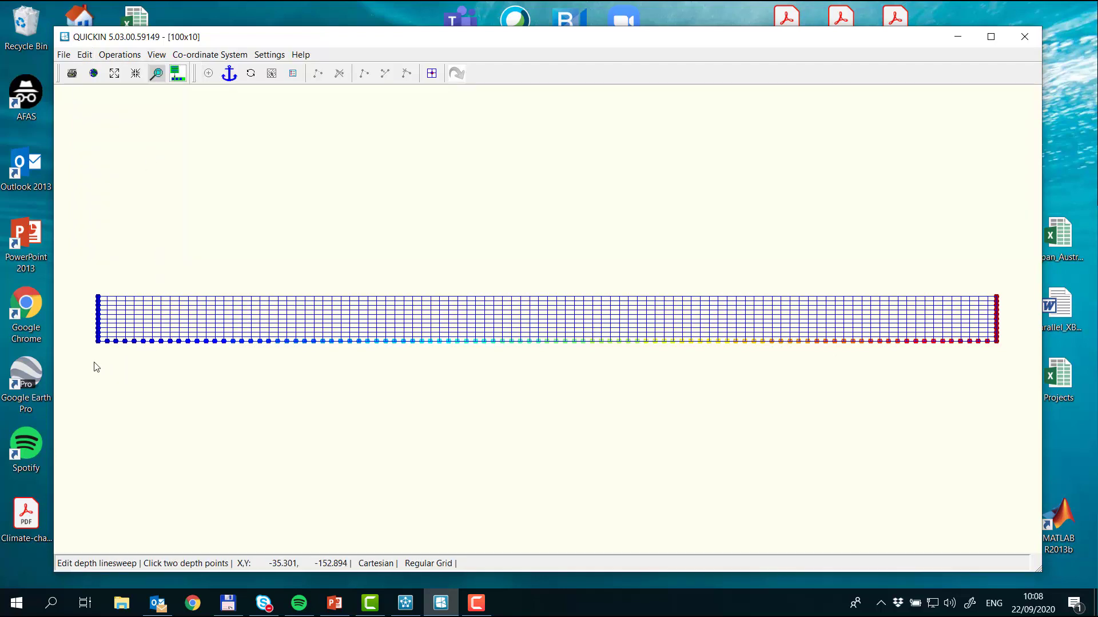
left_click(86, 55)
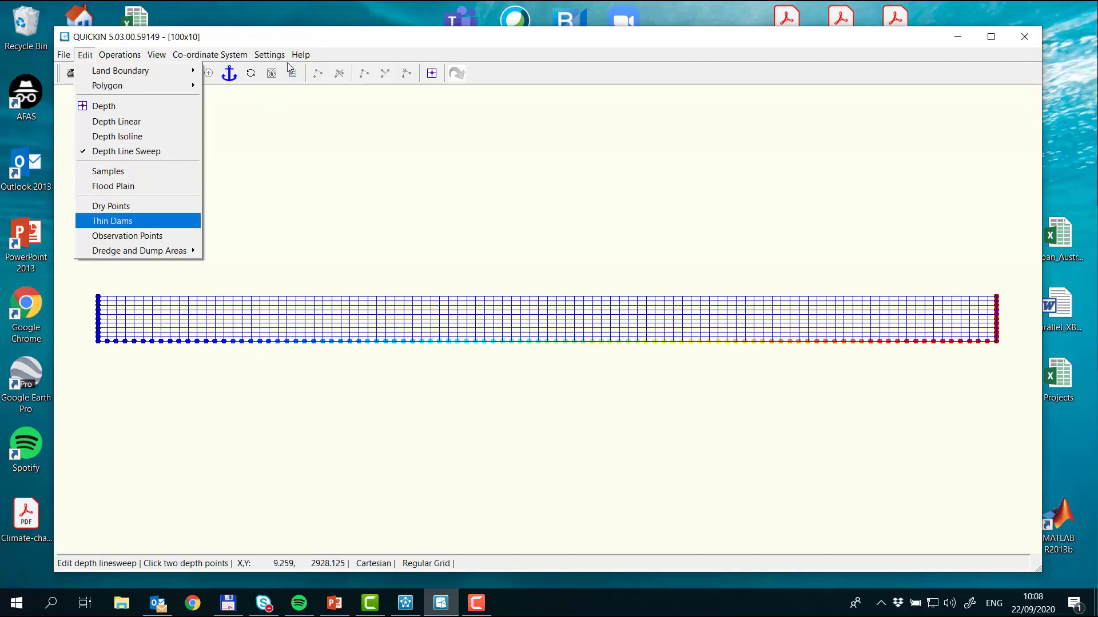
left_click(98, 344)
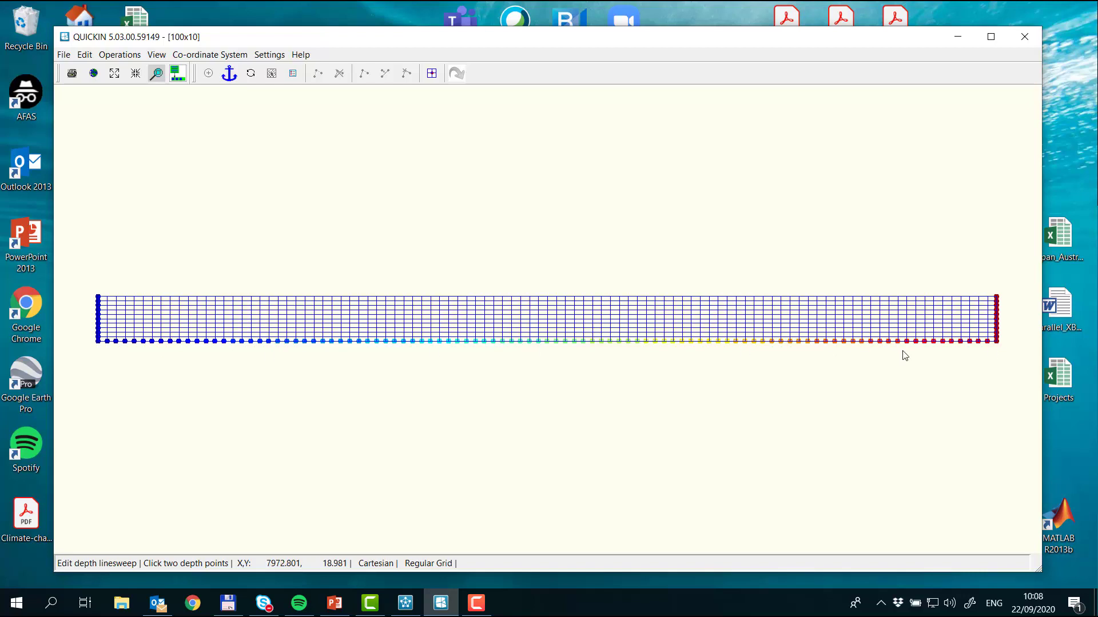
left_click(998, 344)
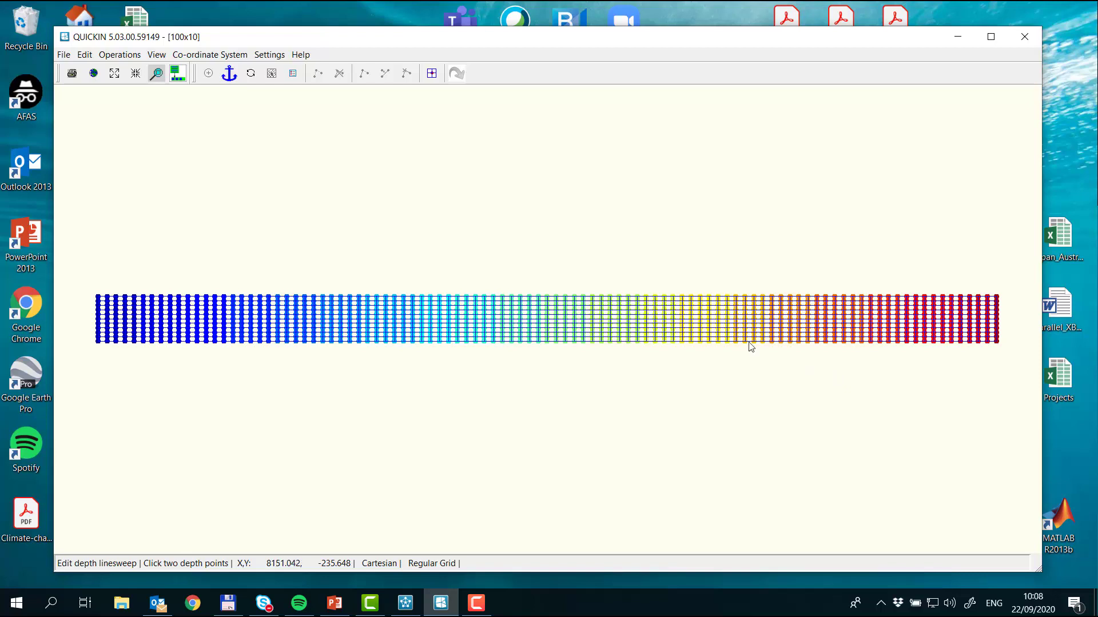
Step: Change the depth display from dots to filled colour areas across the grid
left_click(158, 55)
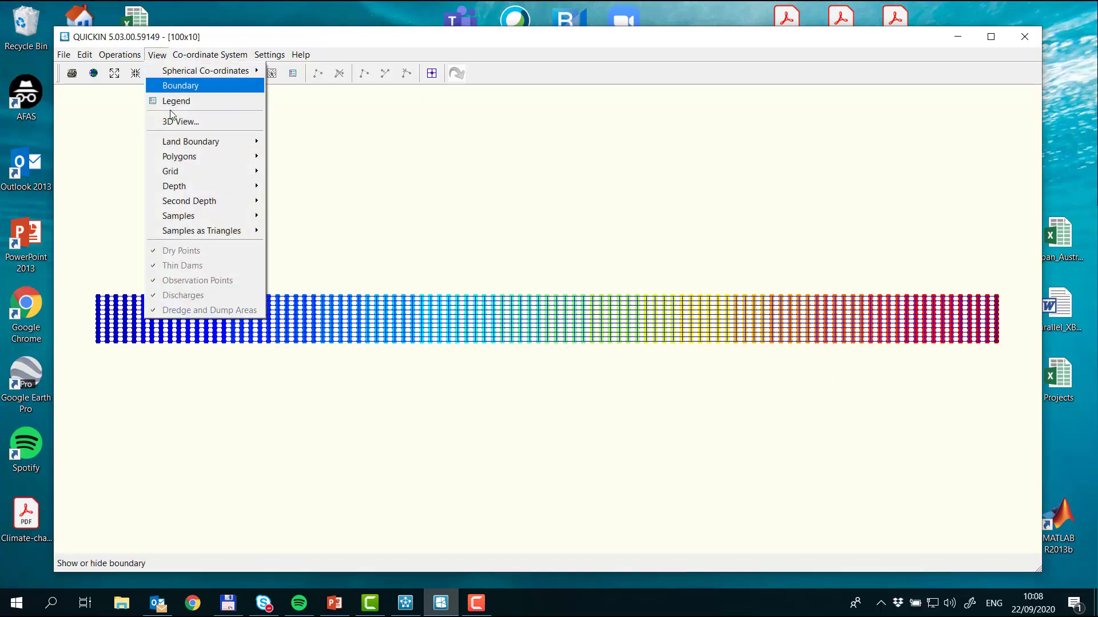
mouse_move(217, 190)
left_click(359, 203)
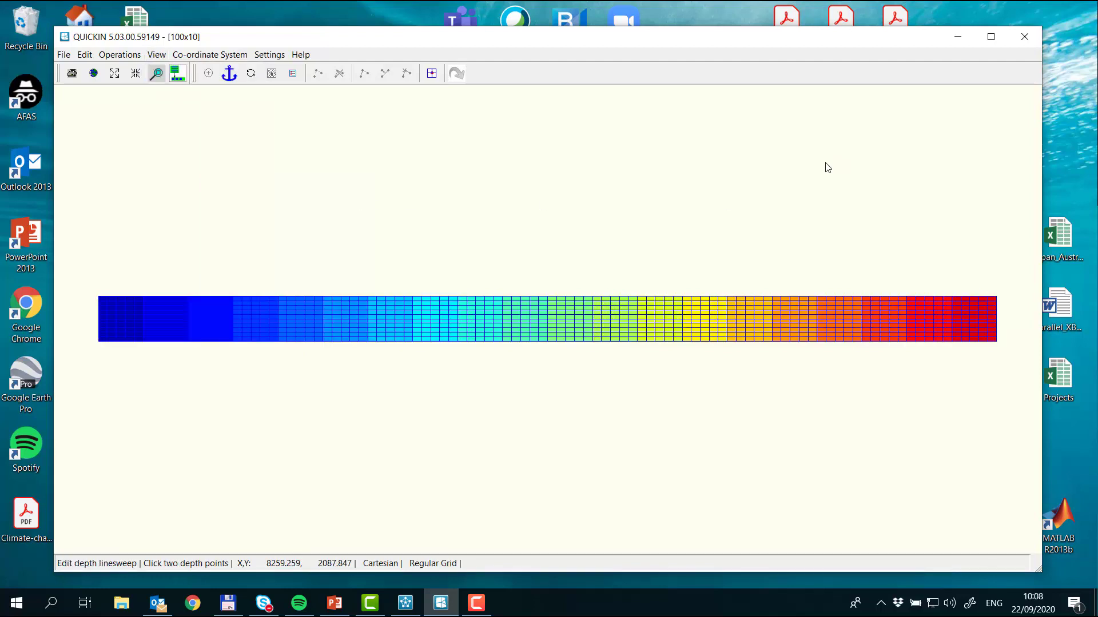
Step: Export the active RGFGRID grid to the Case1a folder as a .grd file named case1
left_click(63, 56)
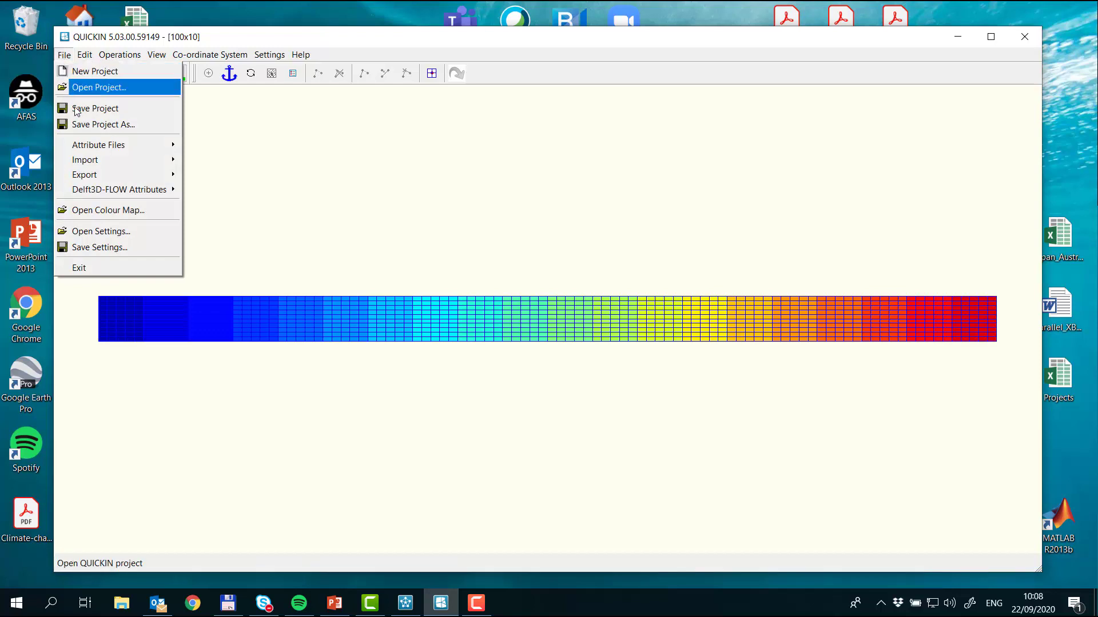
mouse_move(151, 177)
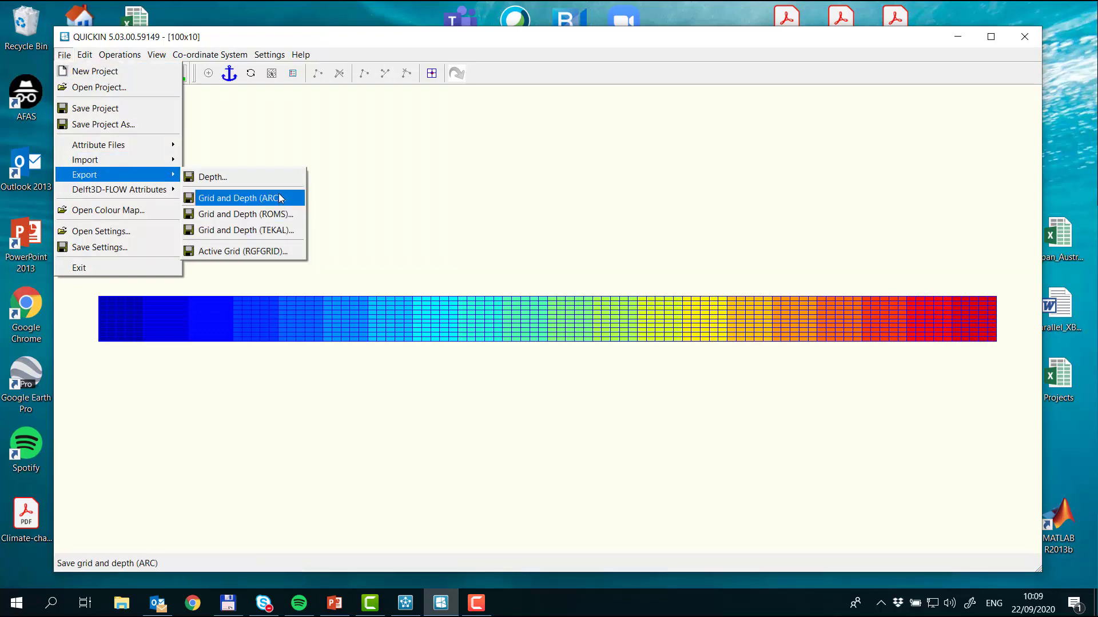
left_click(249, 253)
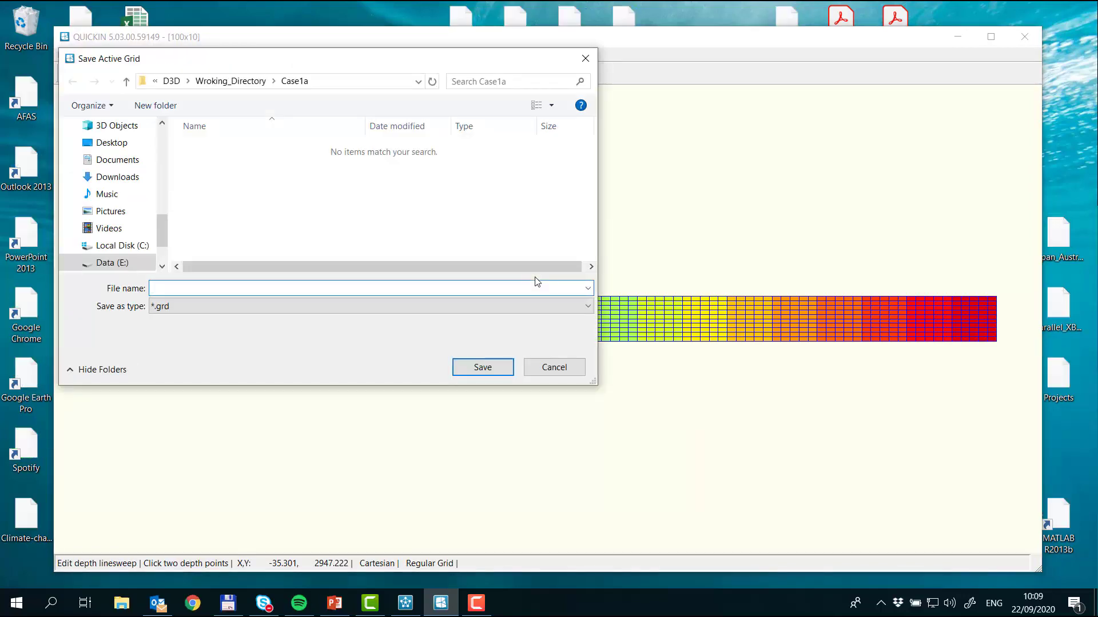
type("case1")
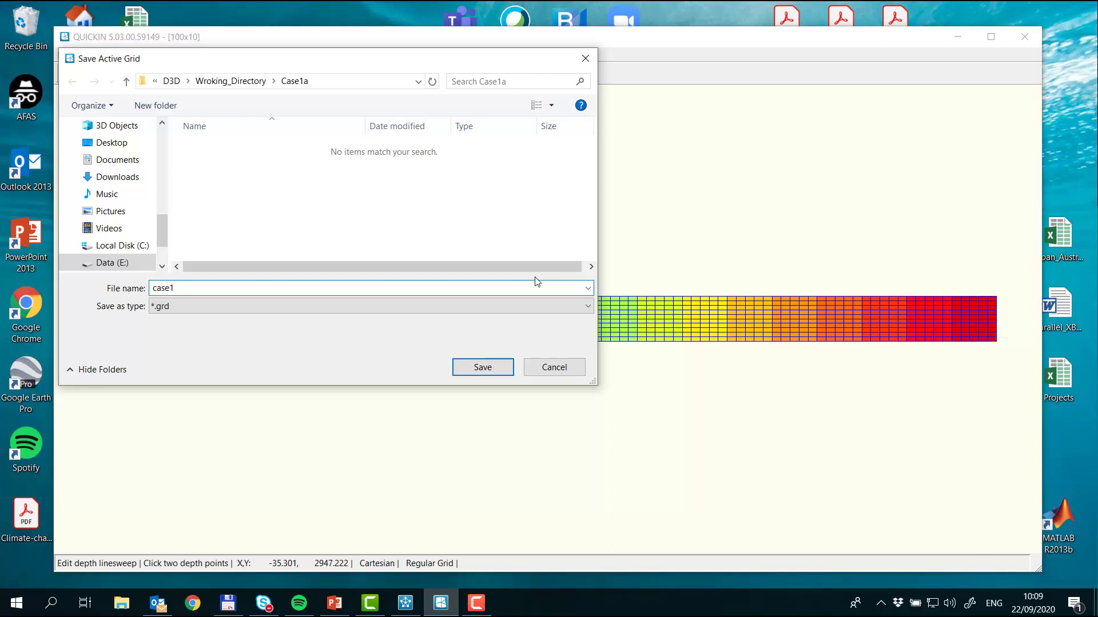
key("Return")
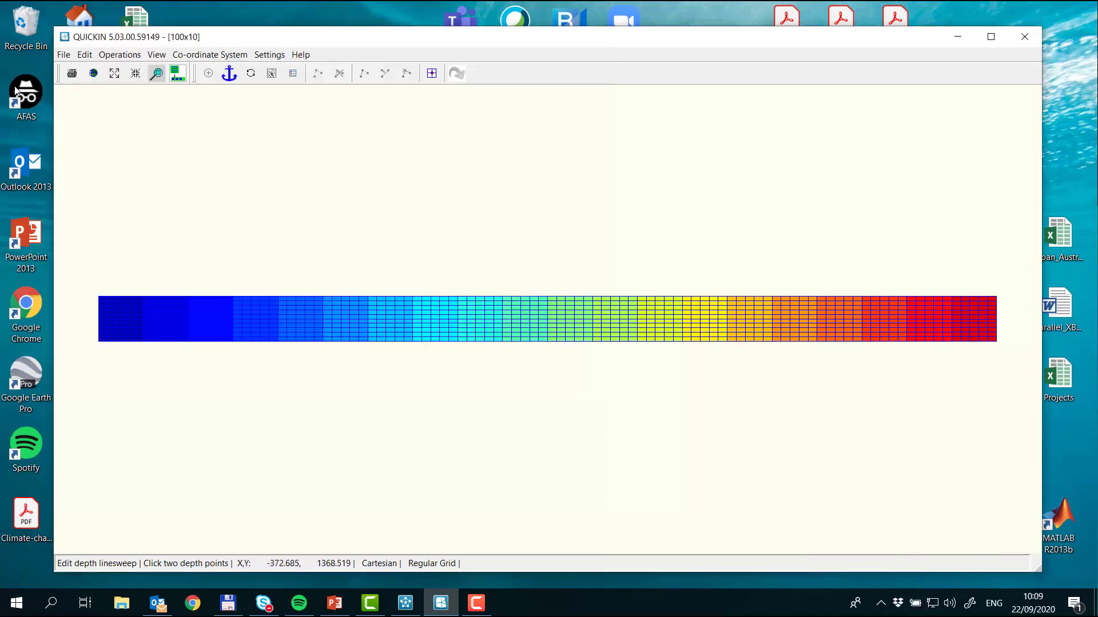
Step: Export the depth to the Case1a folder under the file name case1
left_click(64, 57)
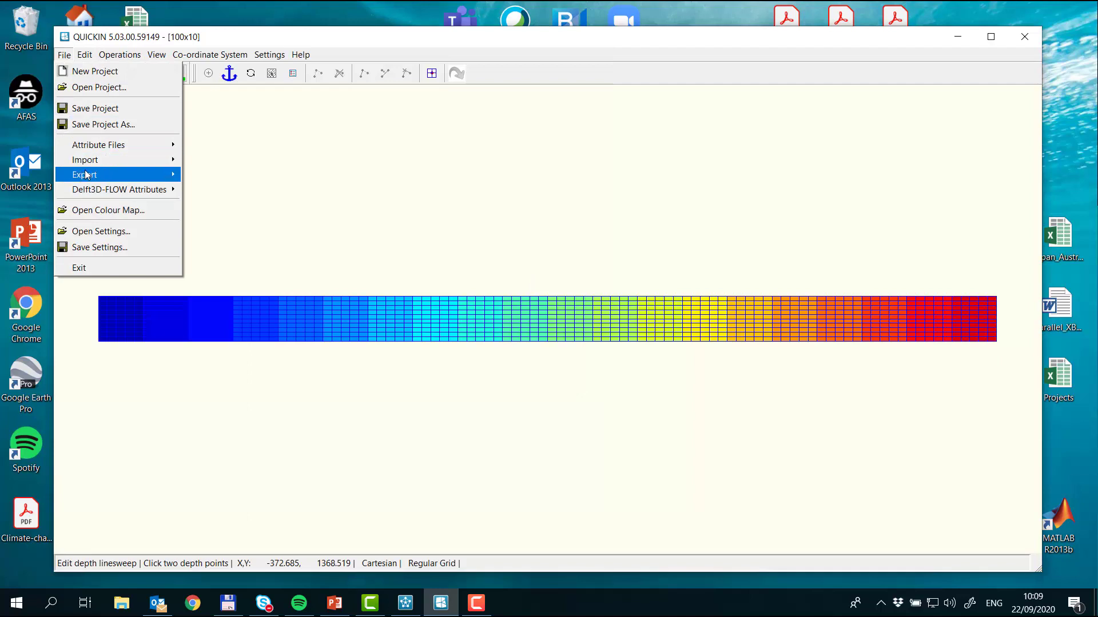
mouse_move(87, 176)
left_click(296, 180)
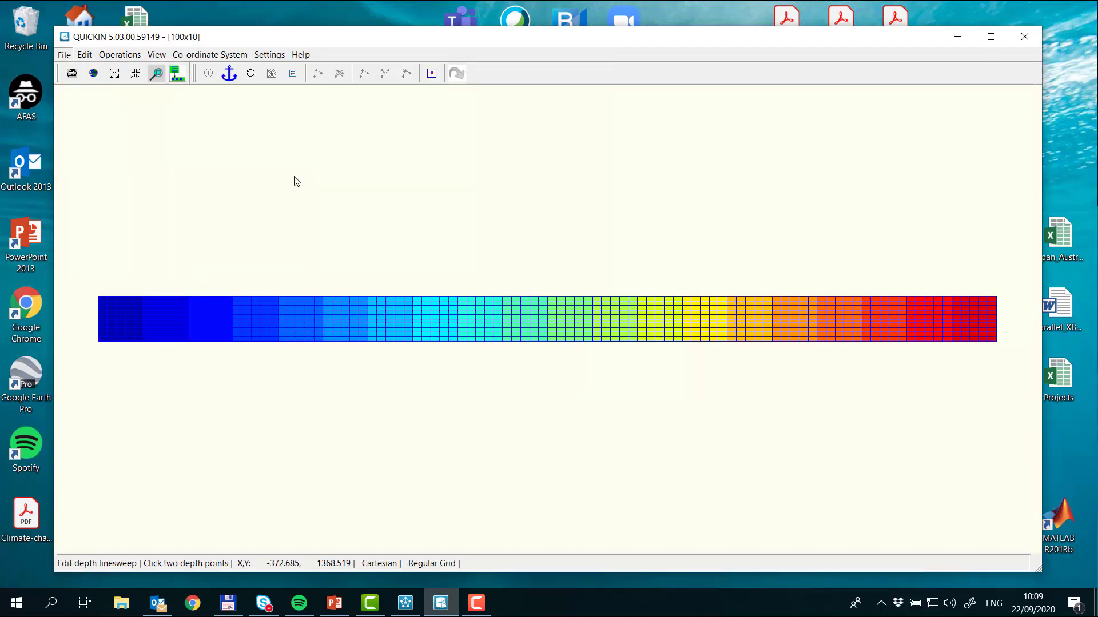
type("c")
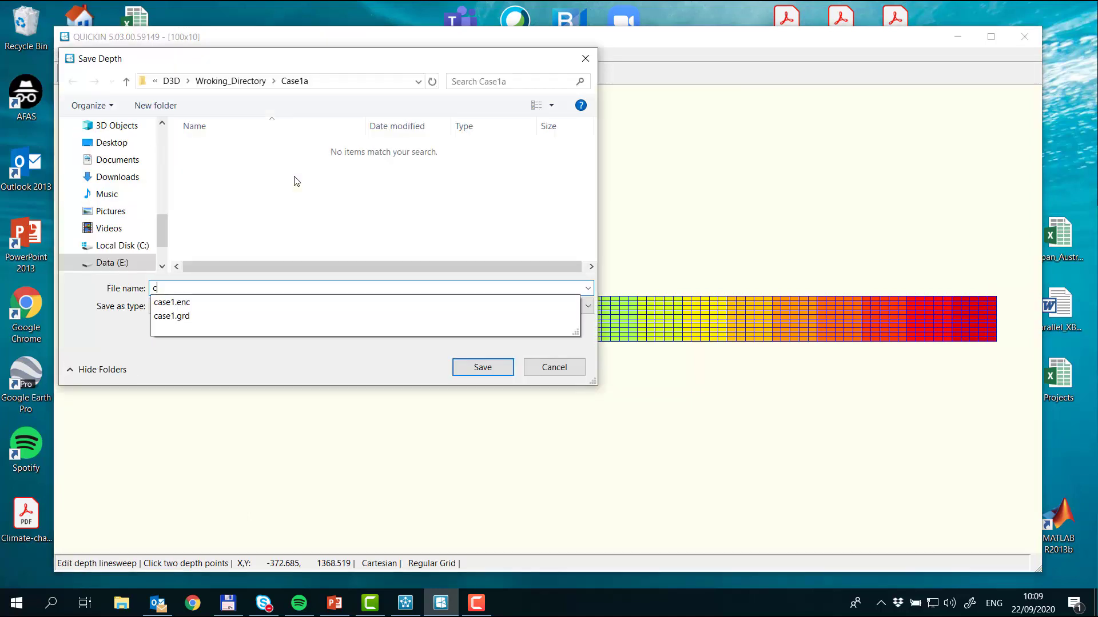
type("ase1")
key("Return")
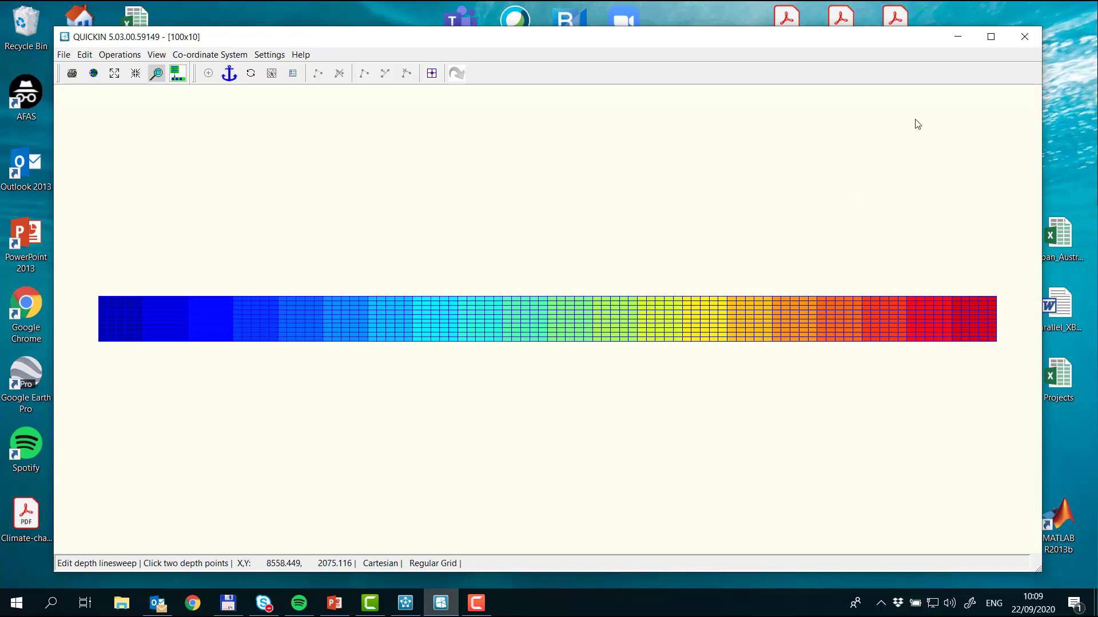
Step: Quit QUICKIN without saving the project and check the Exercise 1a parameters on the PowerPoint slide
left_click(1030, 40)
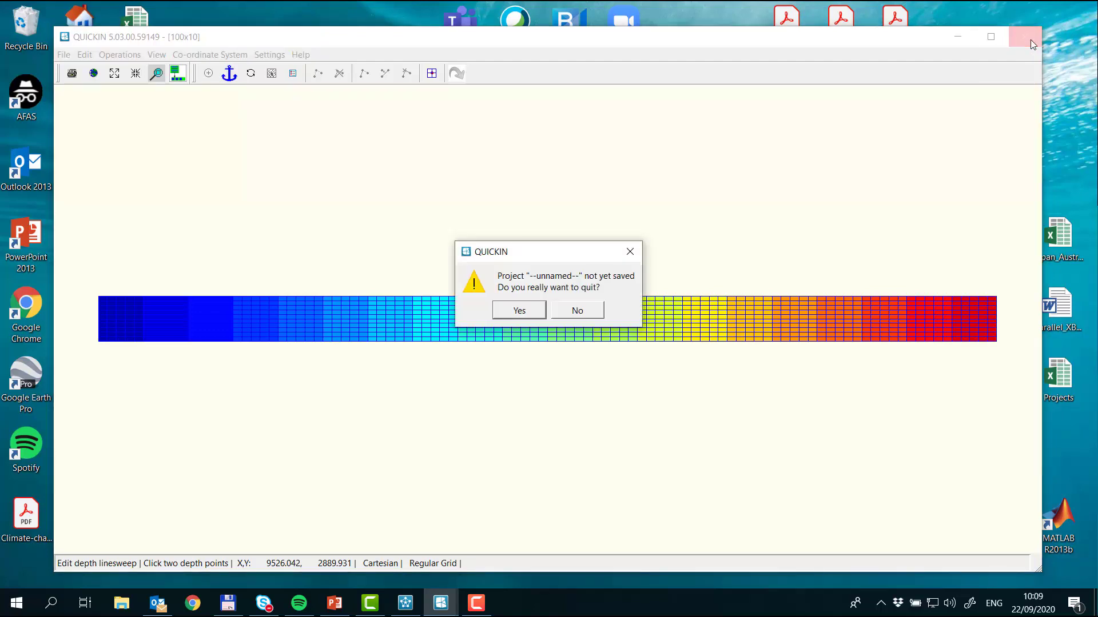
left_click(508, 314)
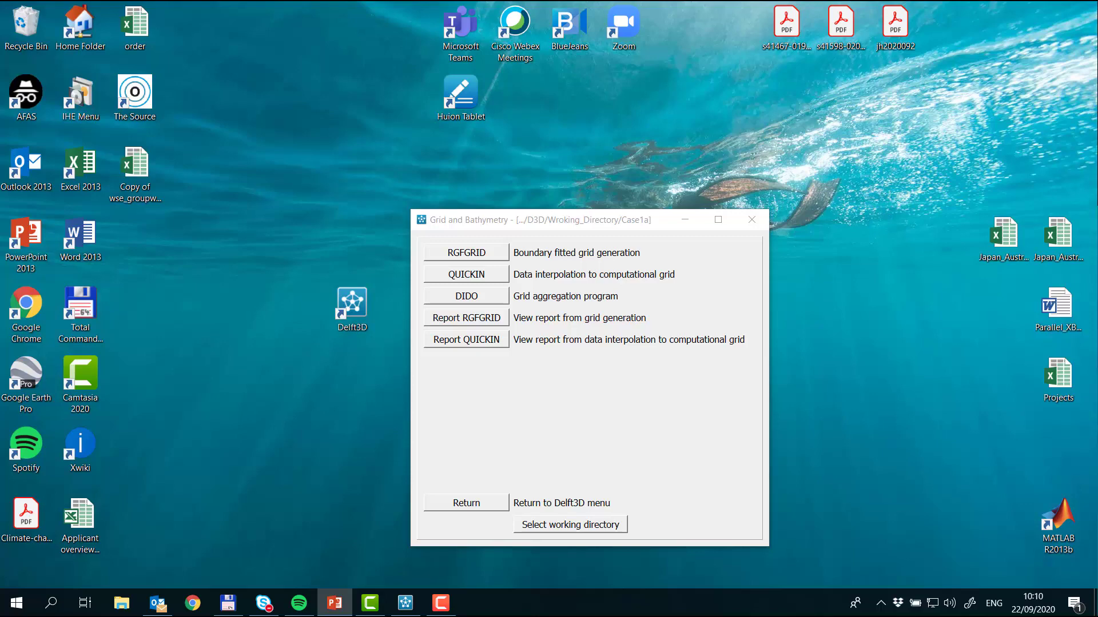
left_click(334, 603)
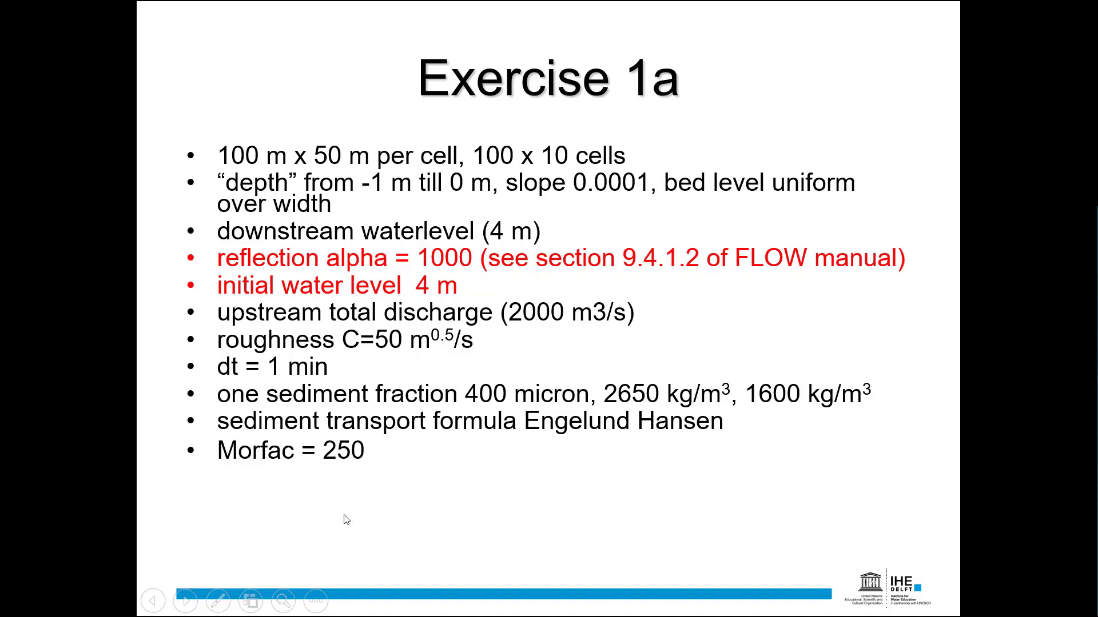
key("Escape")
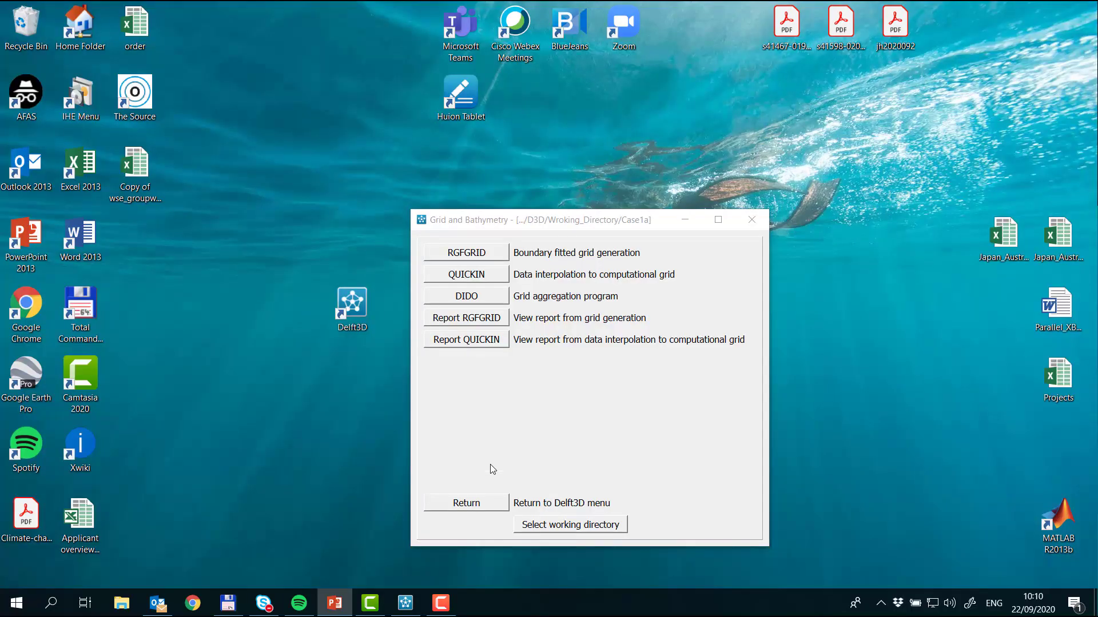
Step: Return to the Delft3D menu and open the FLOW input editor from the Hydrodynamics module
left_click(483, 505)
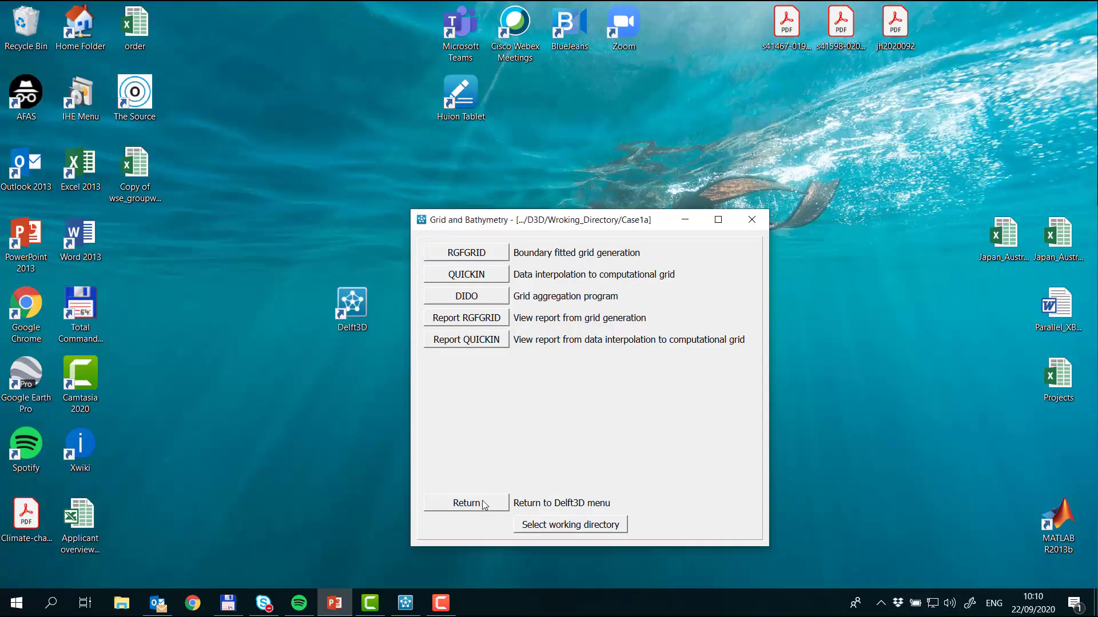
left_click(469, 297)
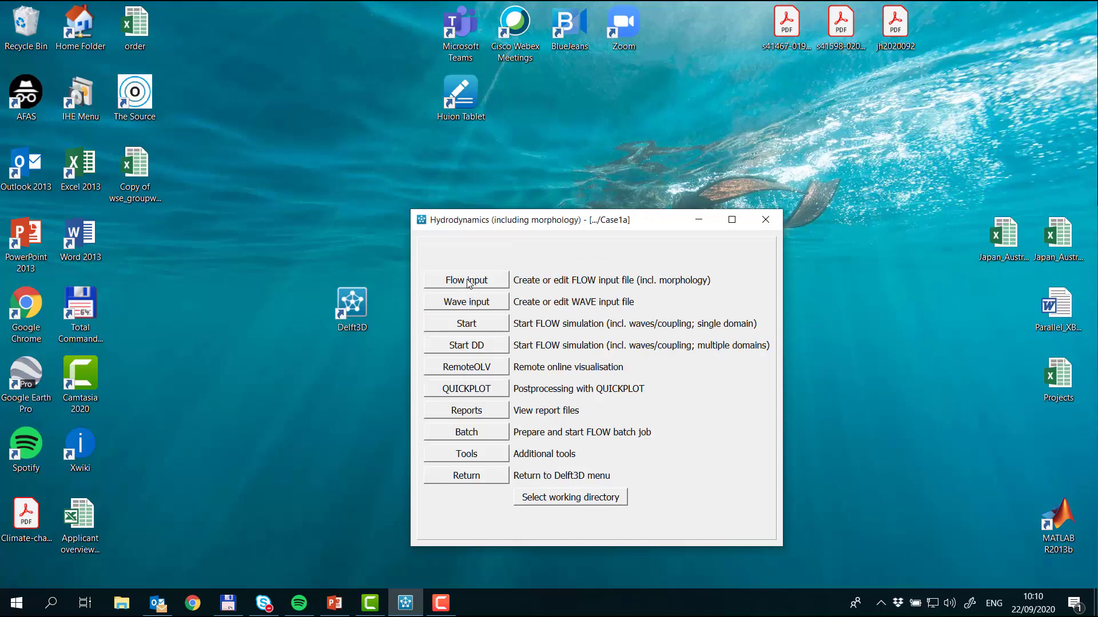
left_click(468, 282)
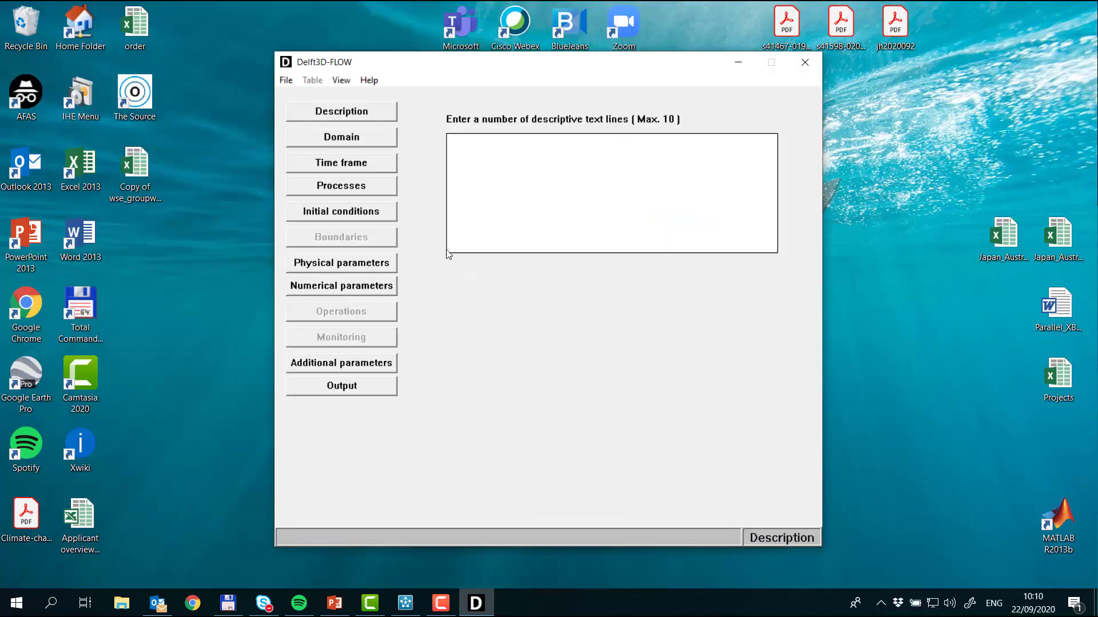
Step: Enter Case1a as the descriptive text of the FLOW model
left_click(527, 173)
type("Case1a")
Step: Load case1.grd from the Case1a folder as the grid of the model domain
left_click(337, 141)
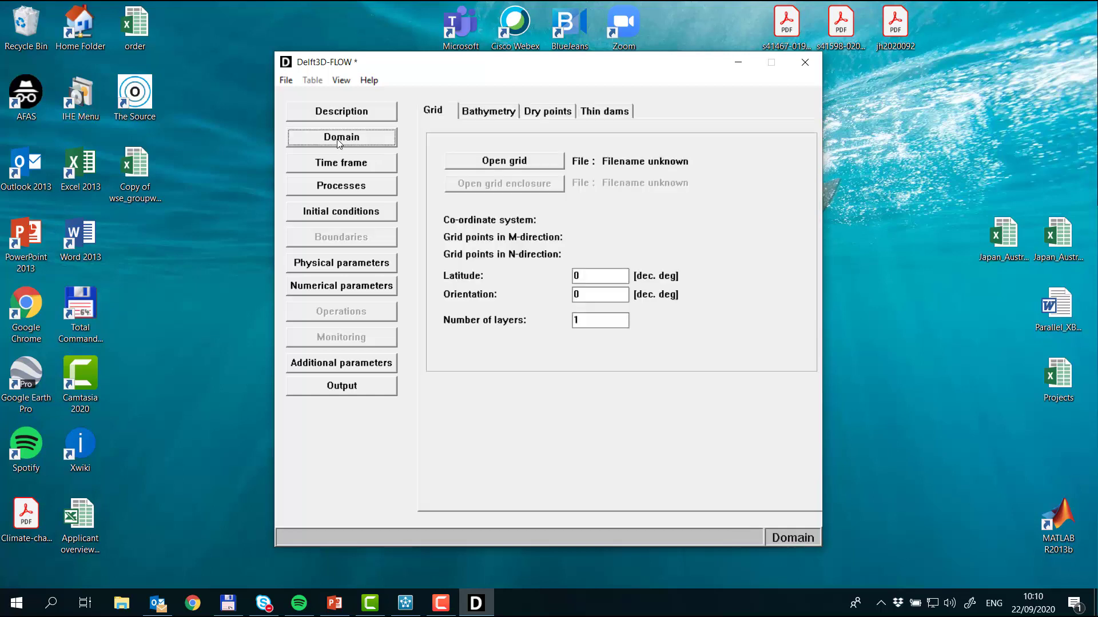
left_click(471, 167)
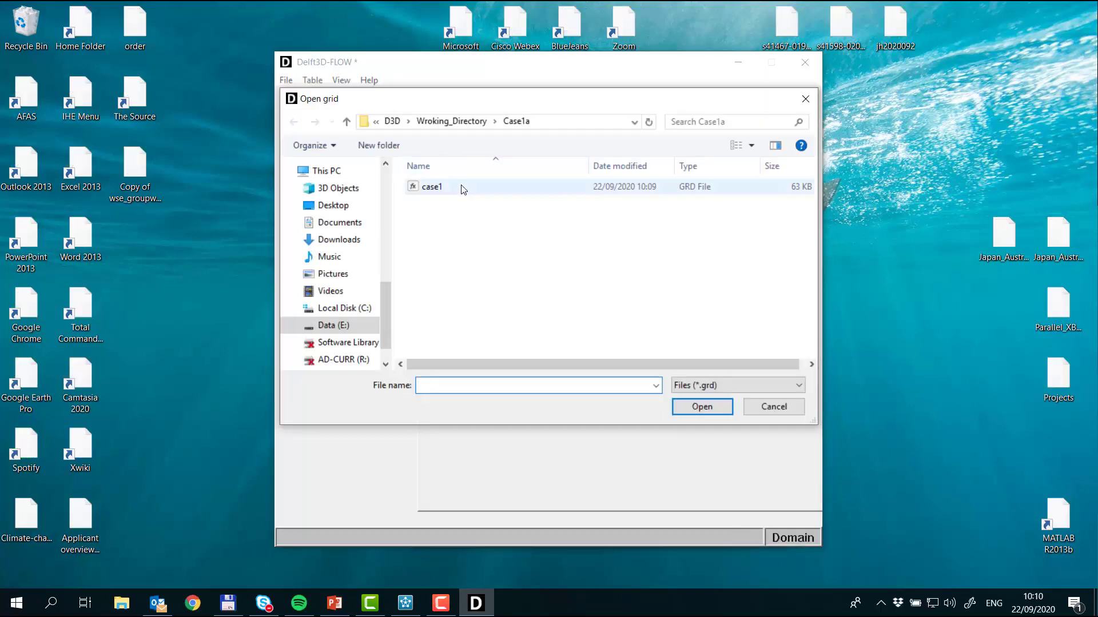
double_click(461, 186)
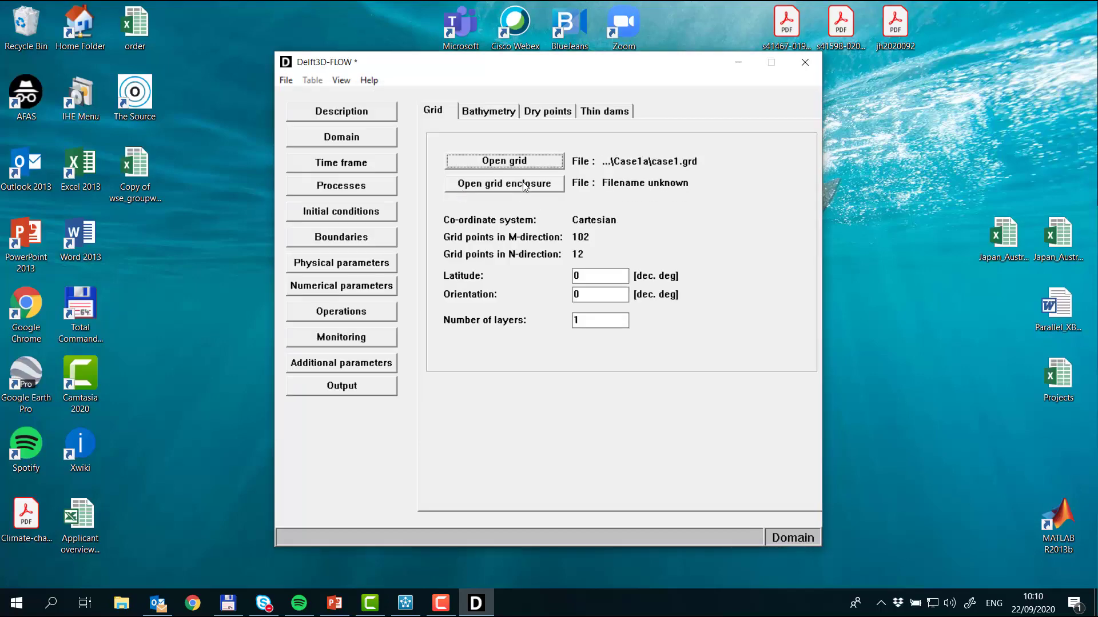
Step: Load case1.enc from the Case1a folder as the grid enclosure of the model domain
left_click(524, 185)
left_click(454, 189)
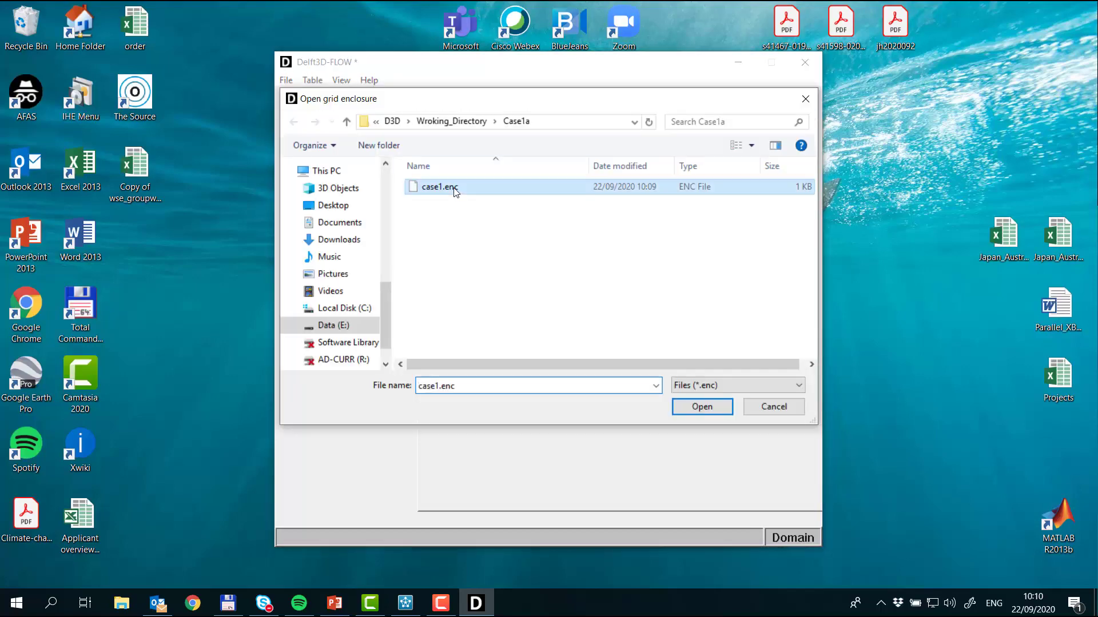
double_click(455, 188)
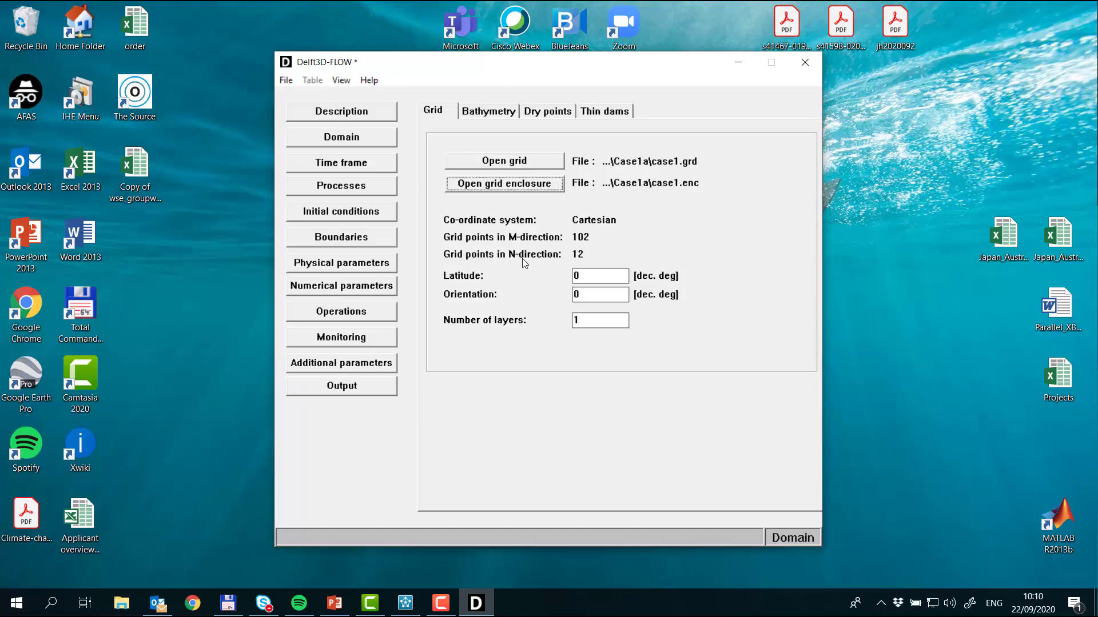
Step: Switch the domain's bathymetry from a uniform depth to a file and load case1.dep from the Case1a folder
left_click(489, 115)
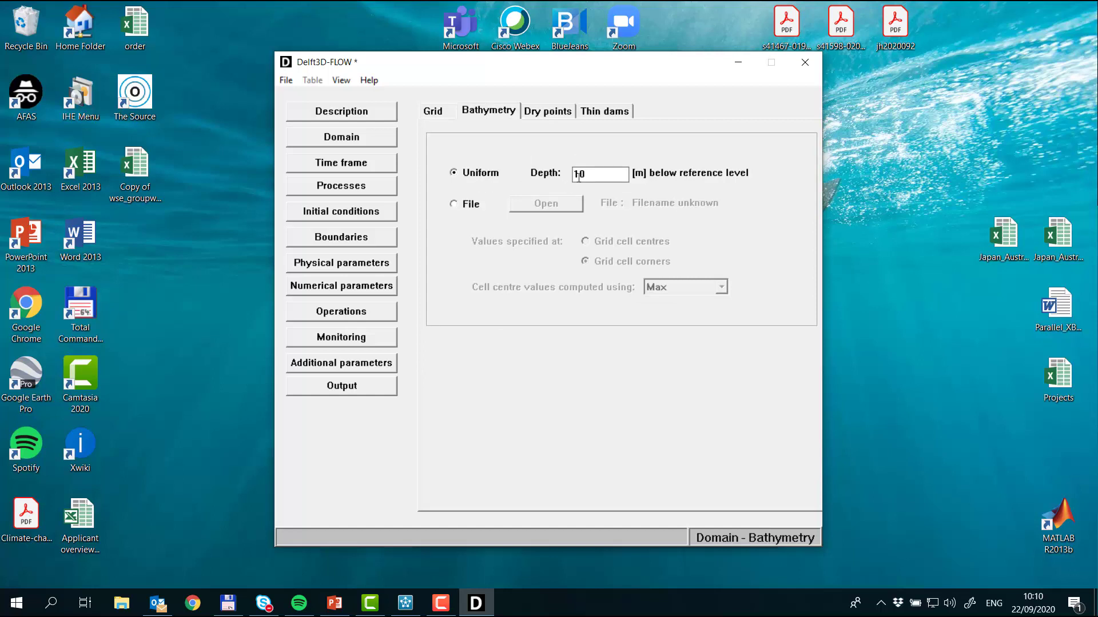
left_click(466, 206)
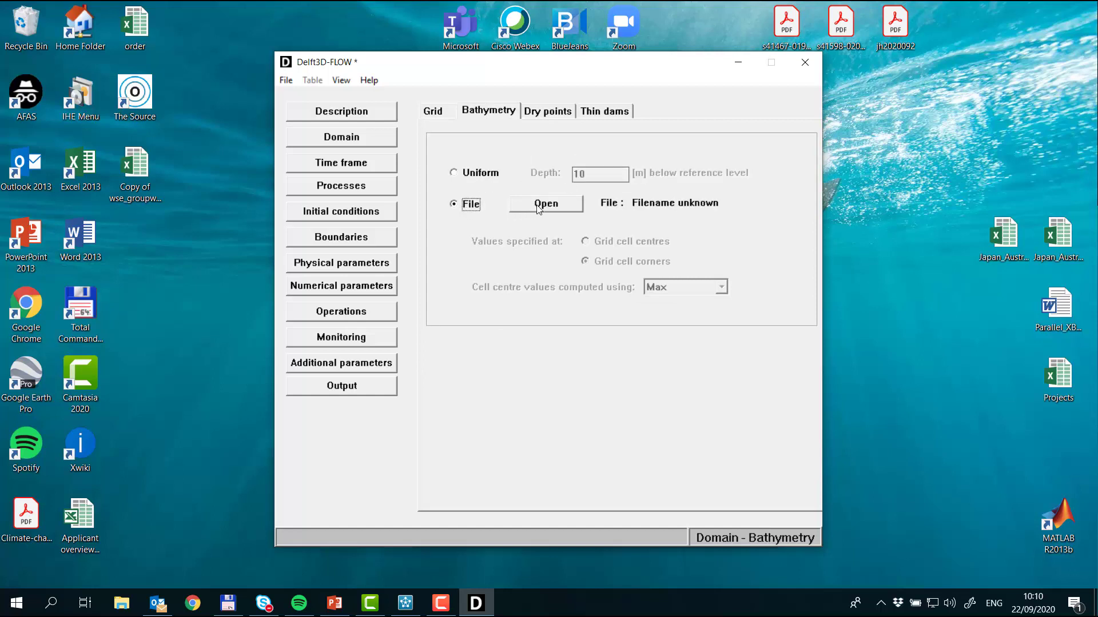
left_click(543, 205)
double_click(474, 194)
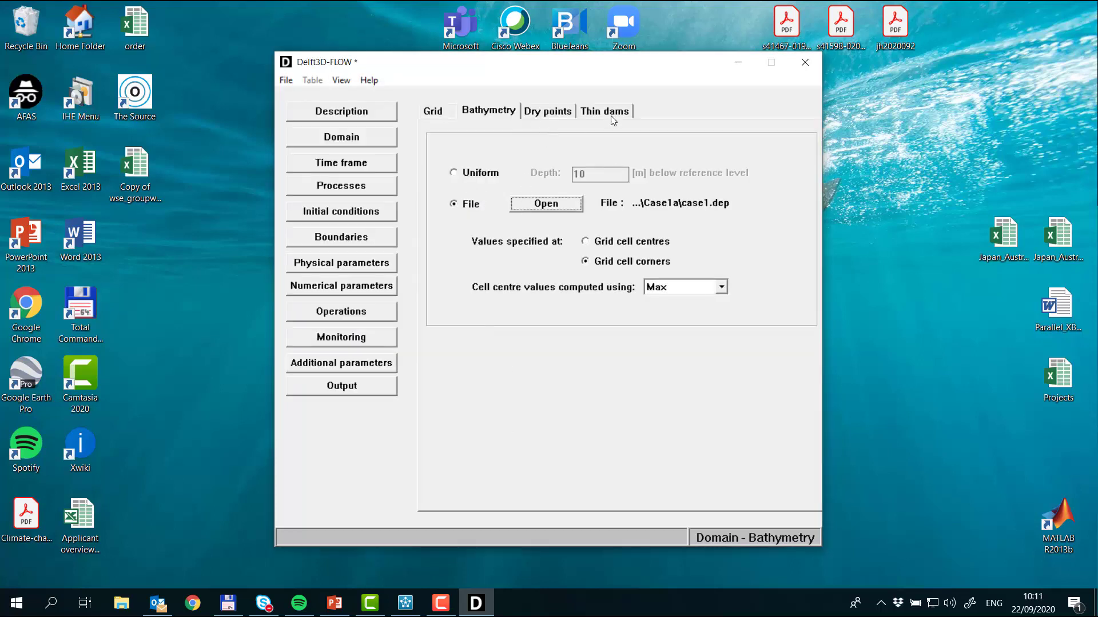
Step: Check the simulation time frame and add a non-cohesive sediment constituent named Sediment1 to the processes
left_click(358, 166)
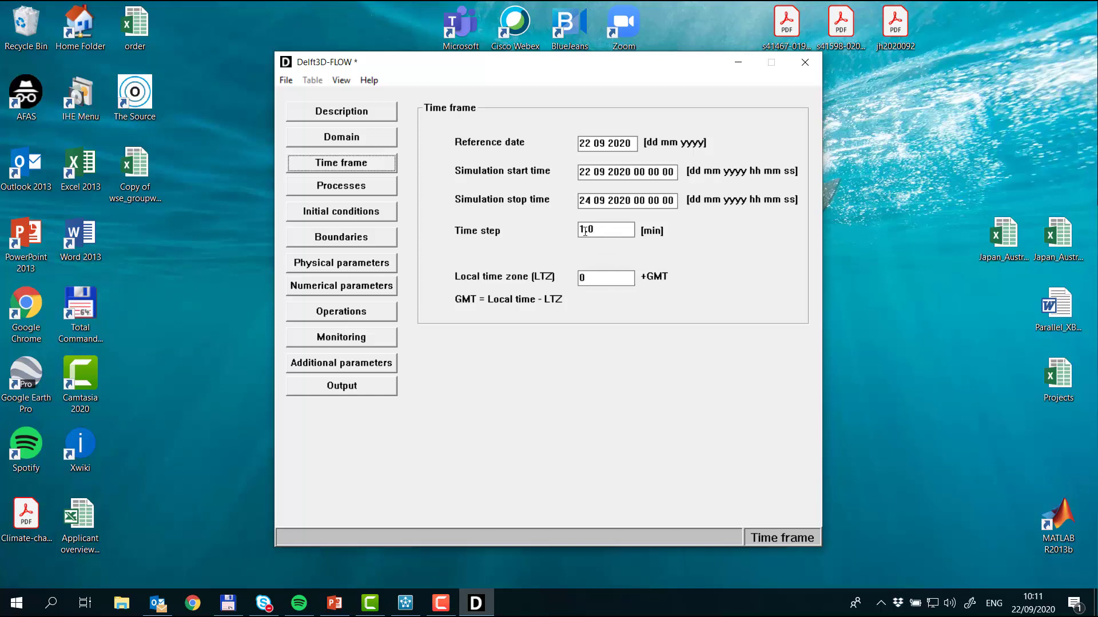
left_click(369, 187)
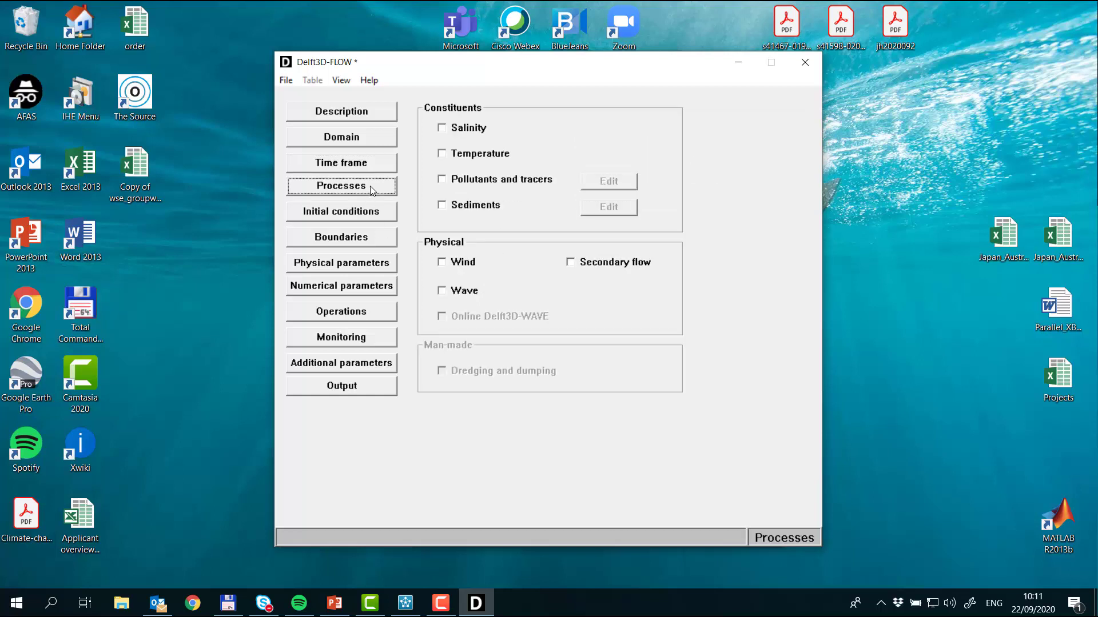
left_click(469, 207)
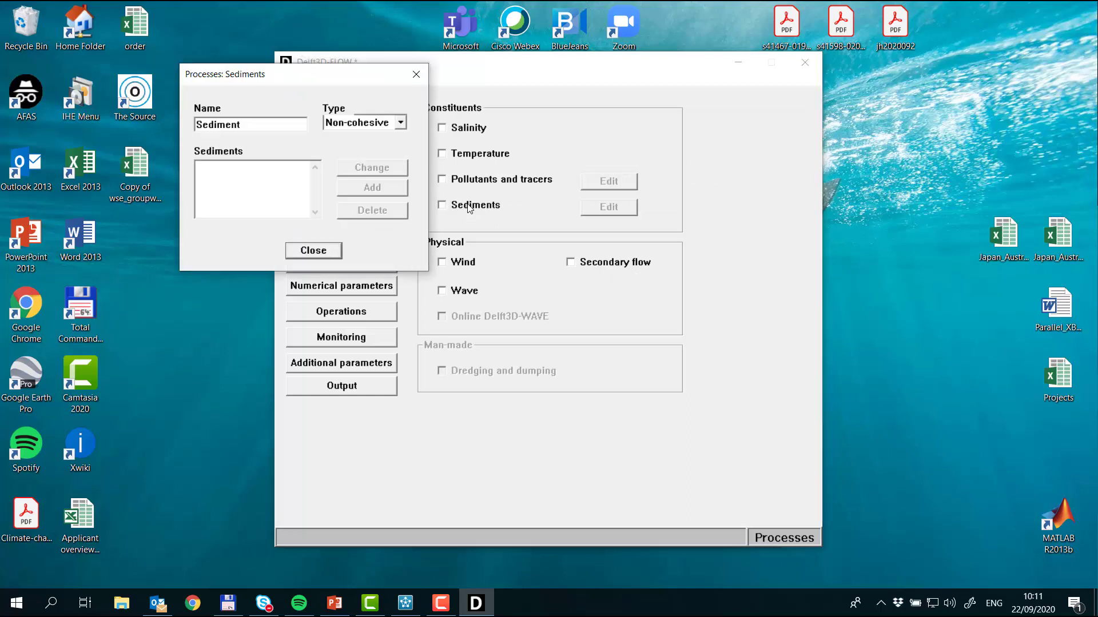
left_click(246, 125)
type("1")
left_click(373, 192)
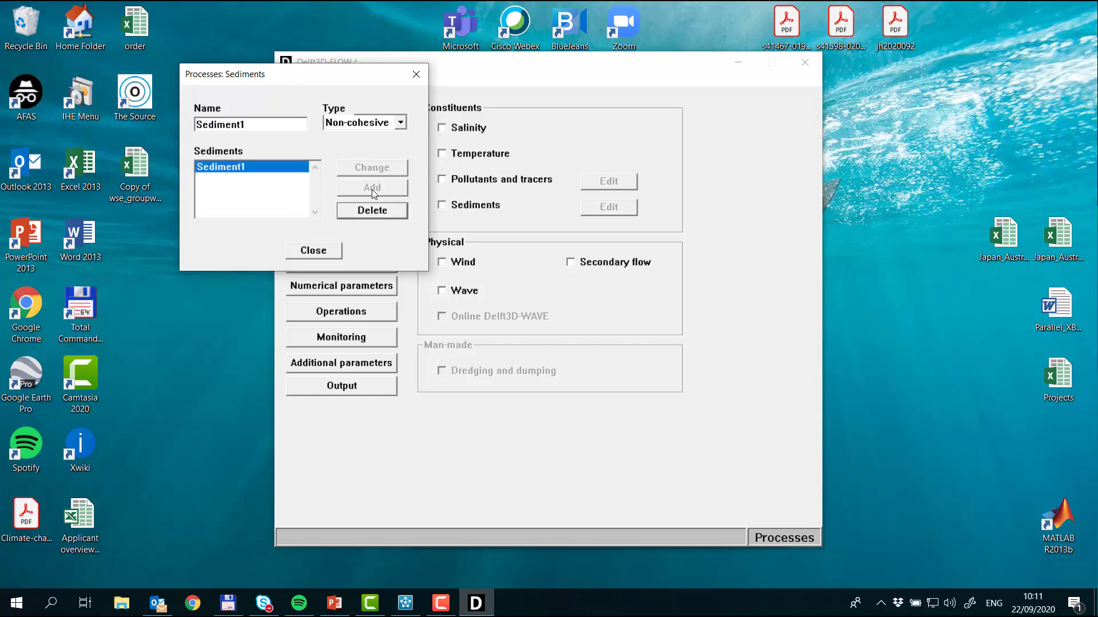
left_click(313, 251)
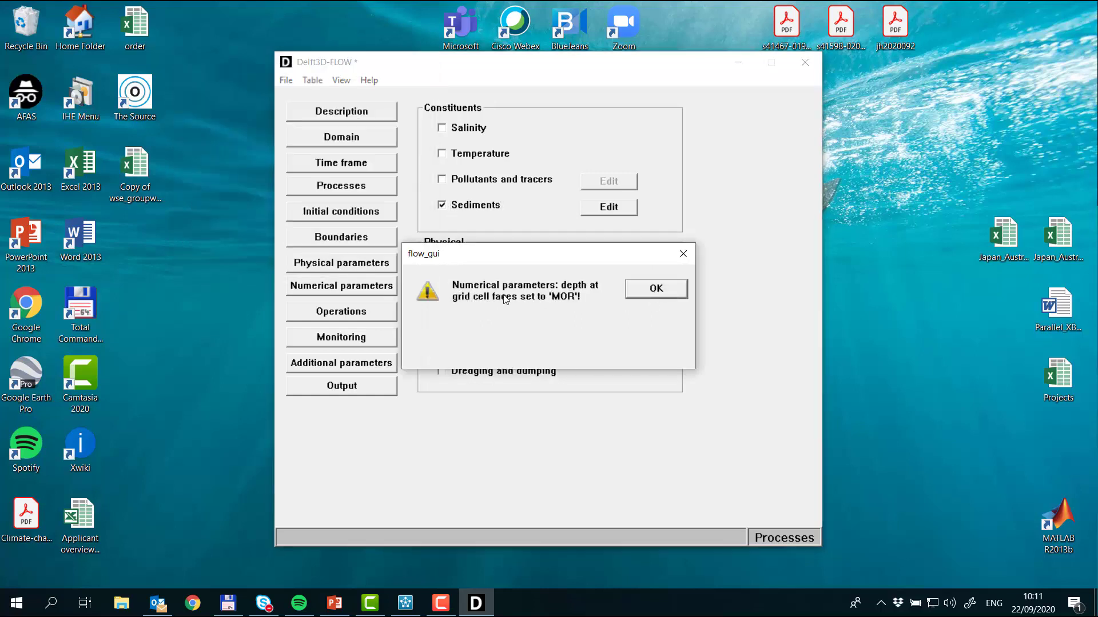
left_click(655, 290)
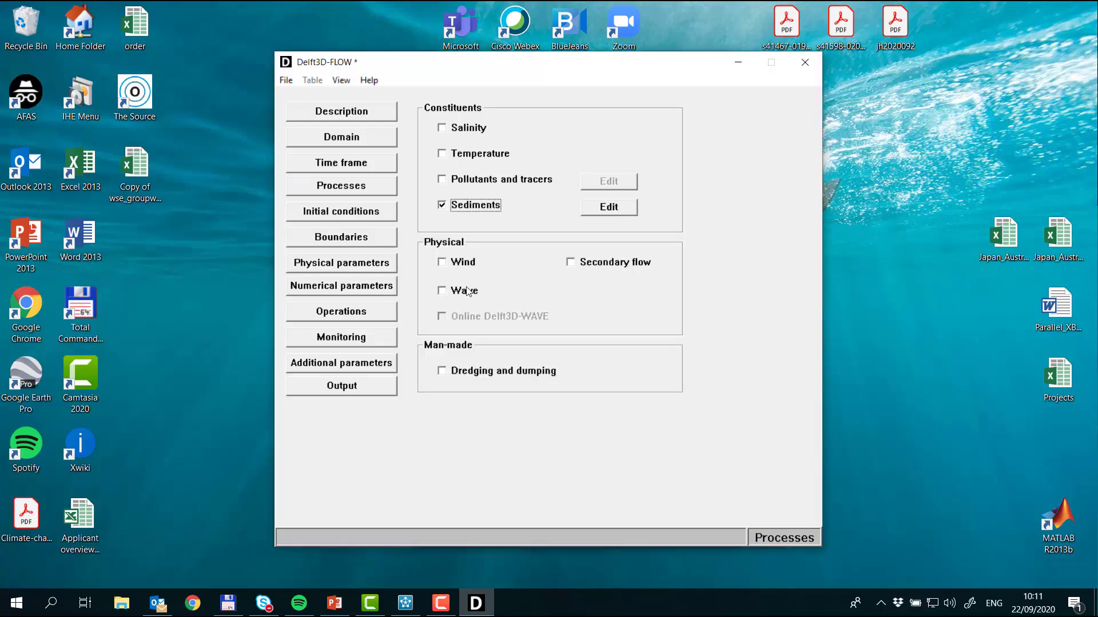
Step: Set the uniform initial water level to 4 m
left_click(378, 211)
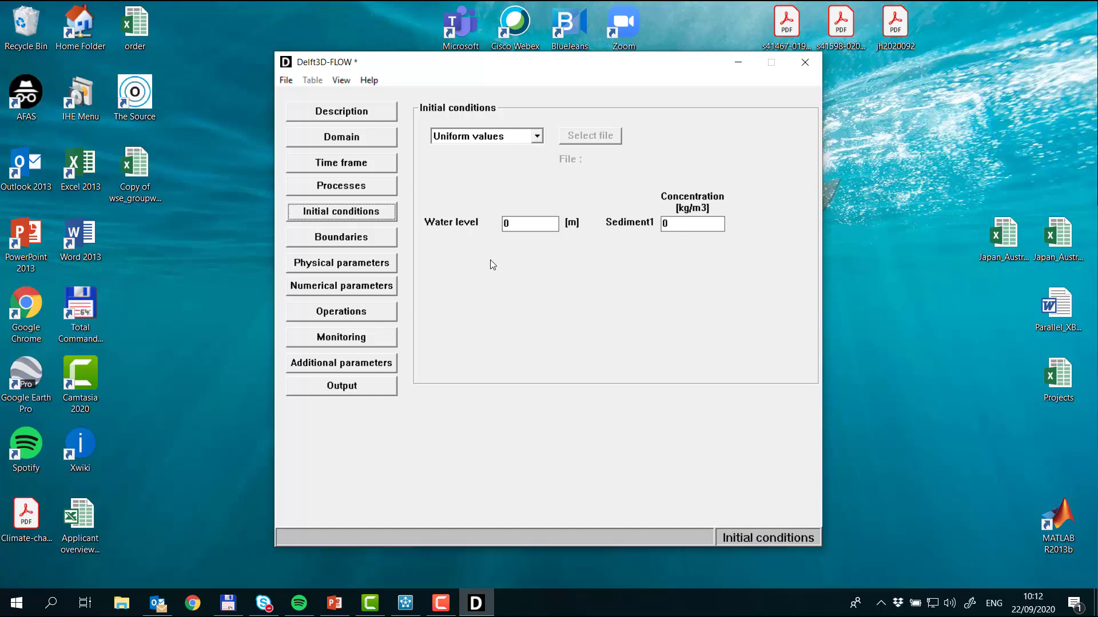
key("Tab")
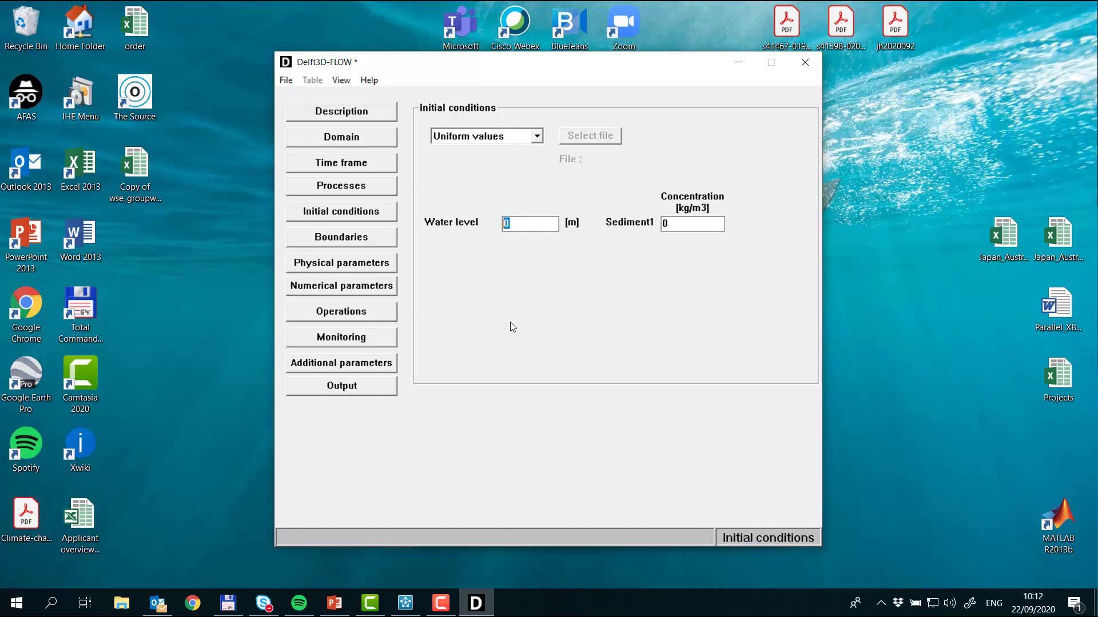
type("4")
Step: Add open boundaries across both short ends of the grid, from (1,11) to (1,2) and from (102,11) to (102,2), in the Visualisation Area
left_click(366, 238)
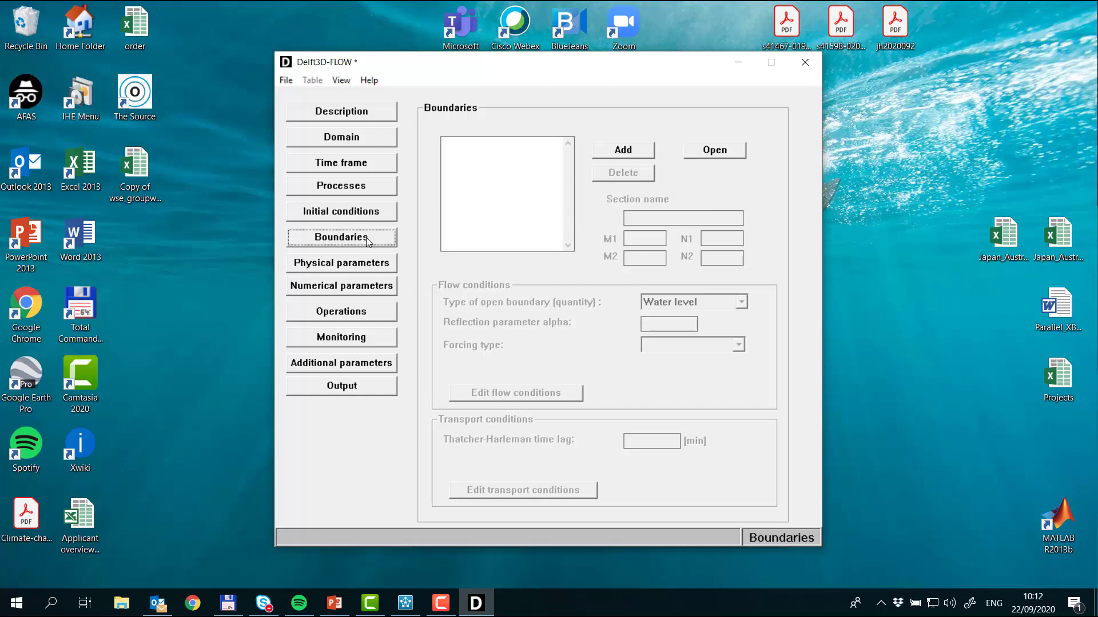
left_click(347, 82)
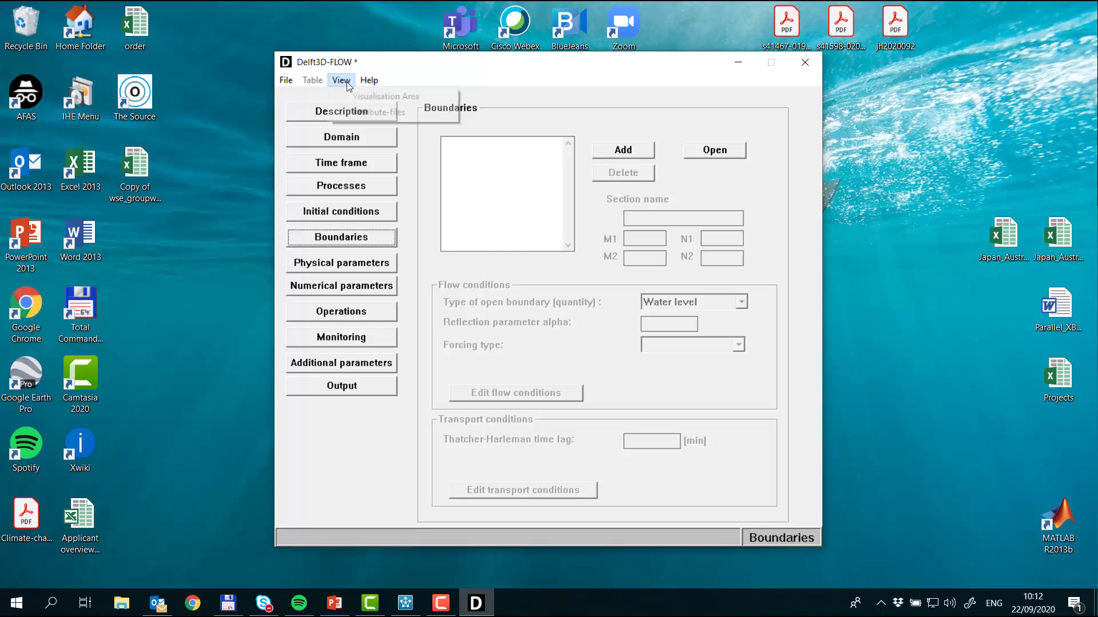
left_click(355, 97)
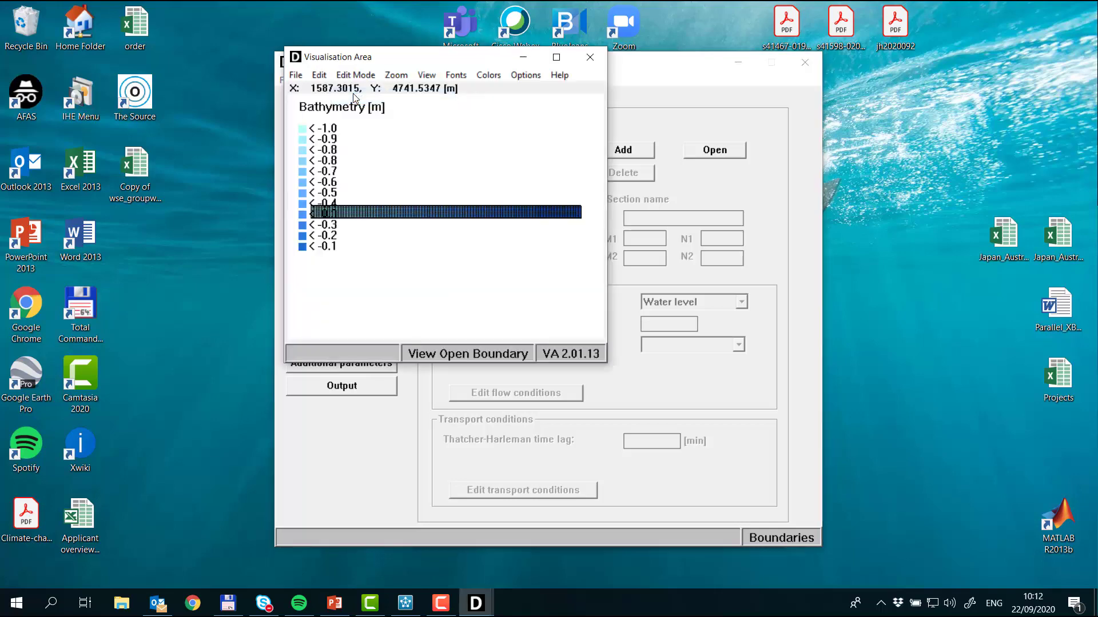
double_click(473, 58)
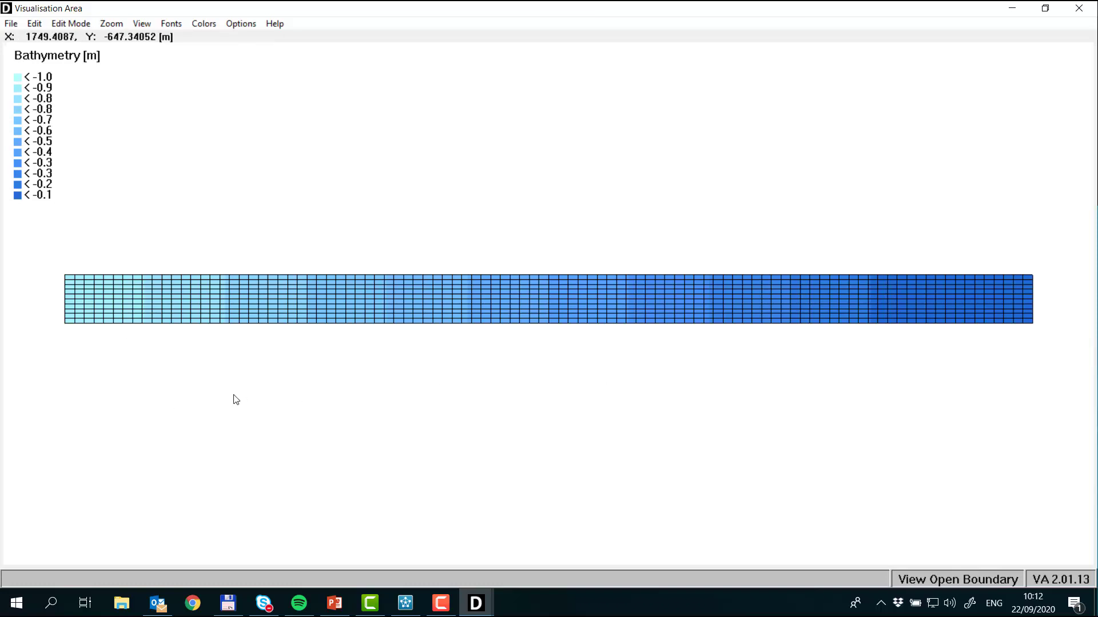
left_click(69, 26)
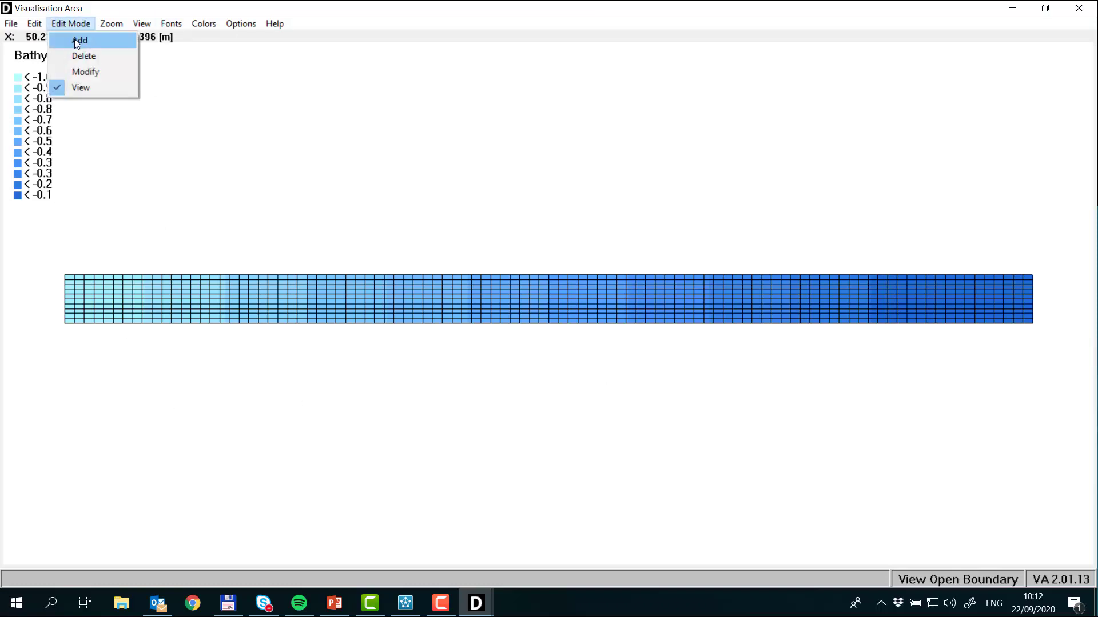
left_click(77, 41)
left_click(35, 24)
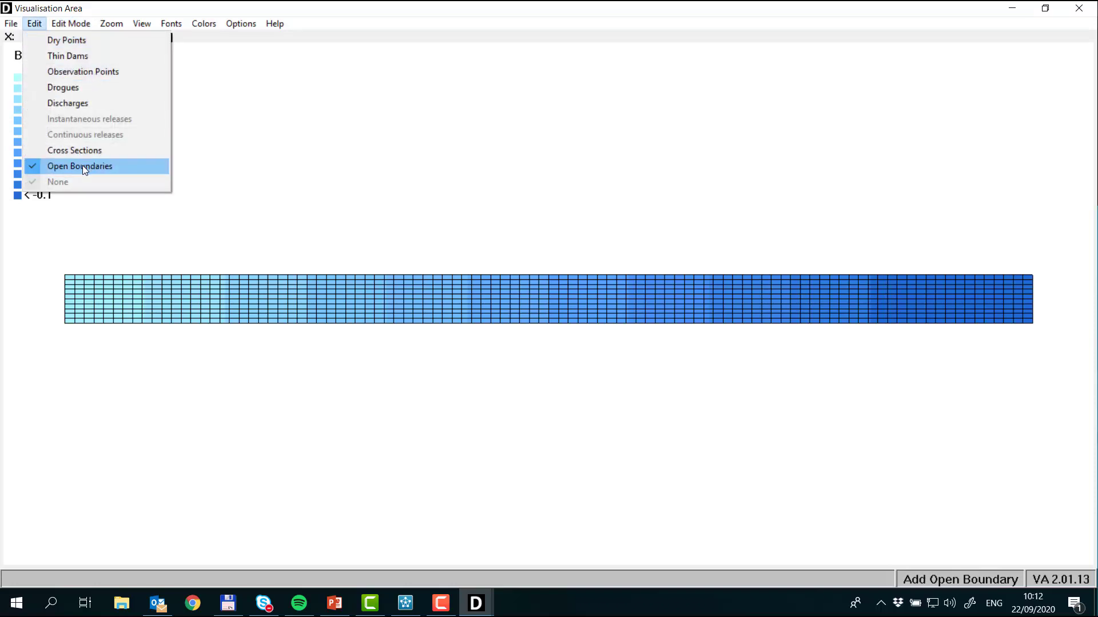
left_click(83, 165)
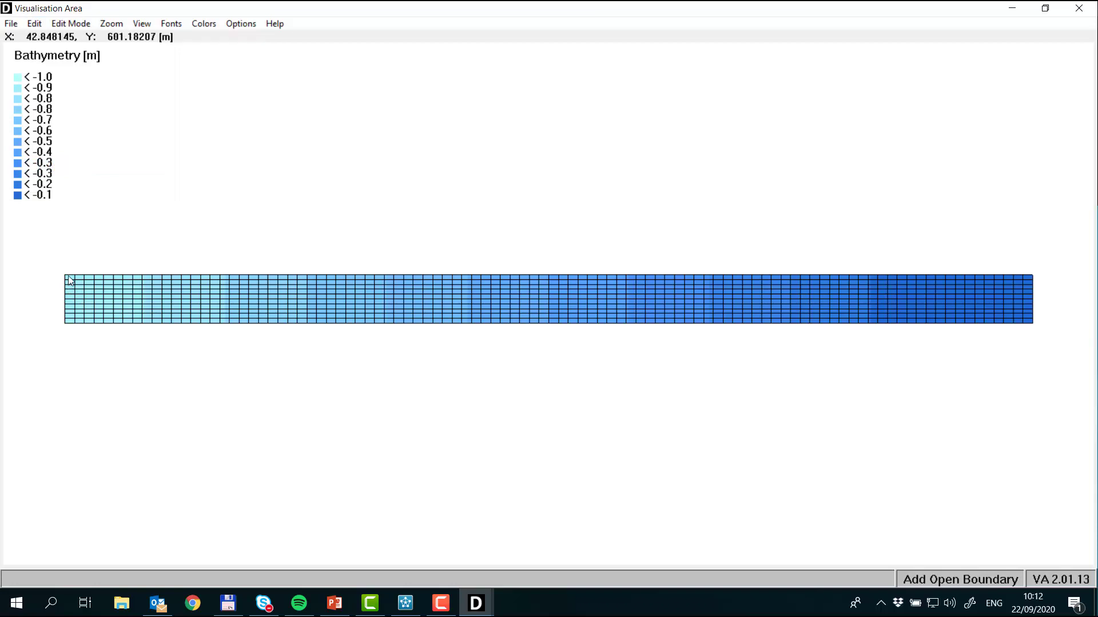
left_click(65, 320)
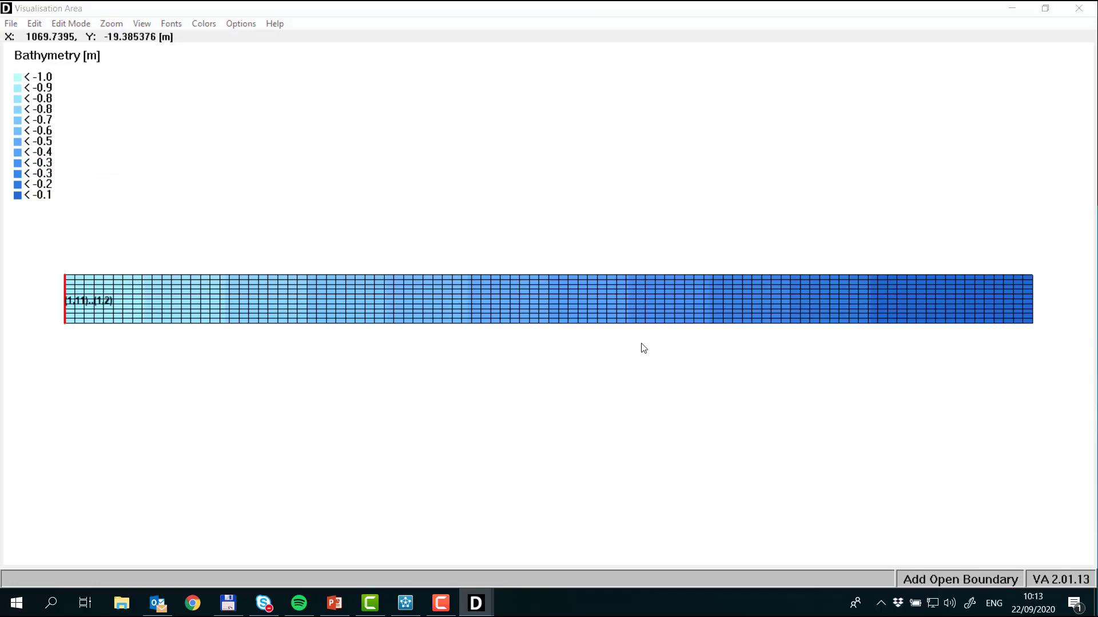
left_click(1033, 280)
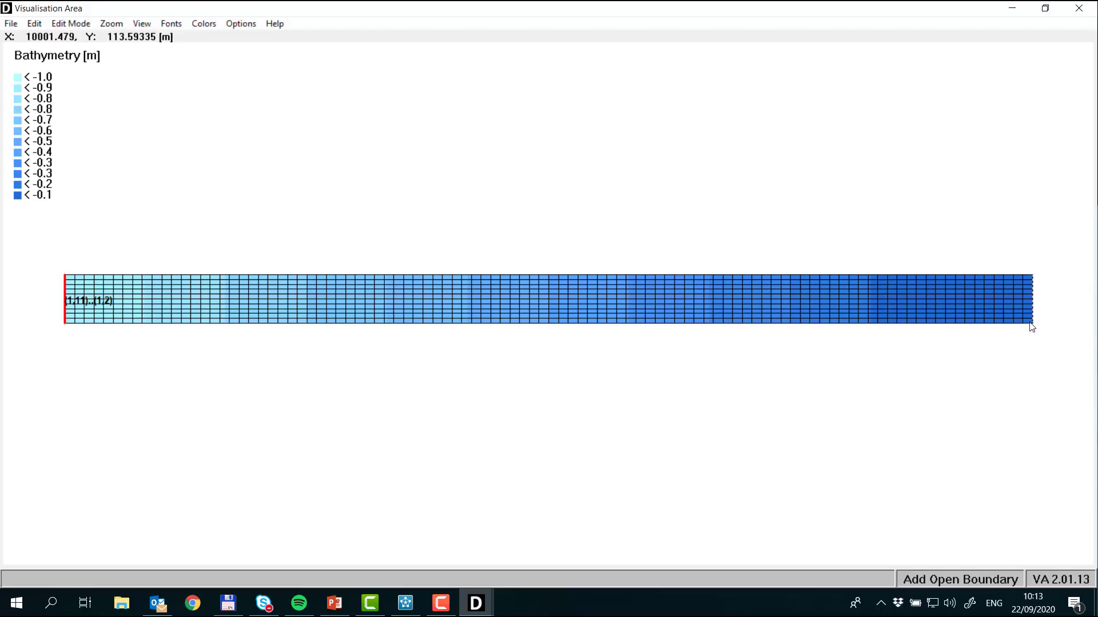
left_click(1032, 325)
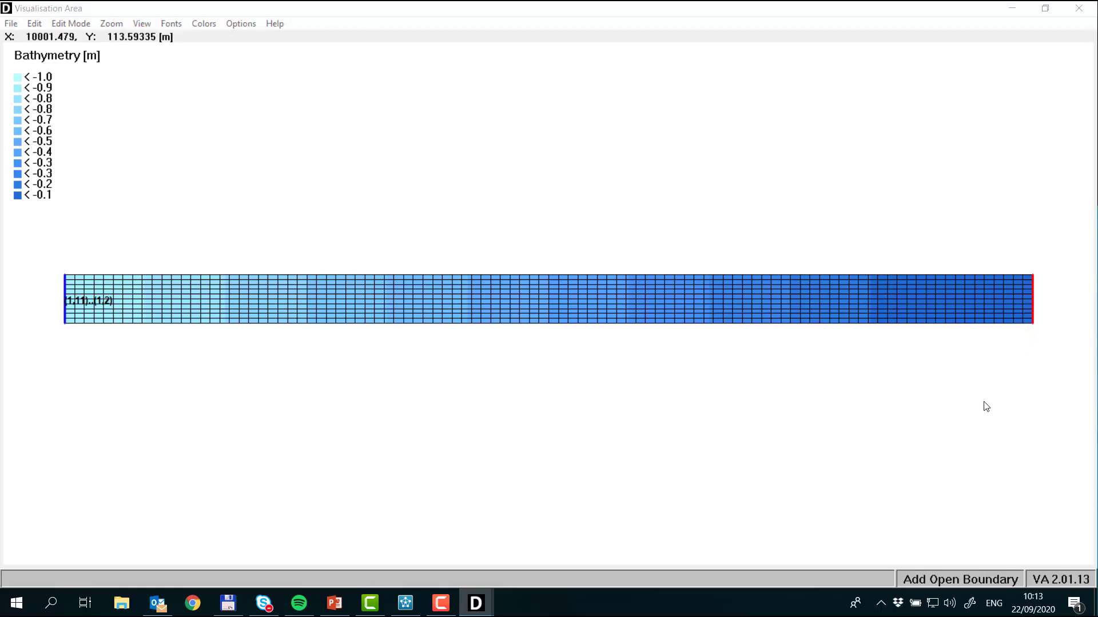
left_click(1077, 8)
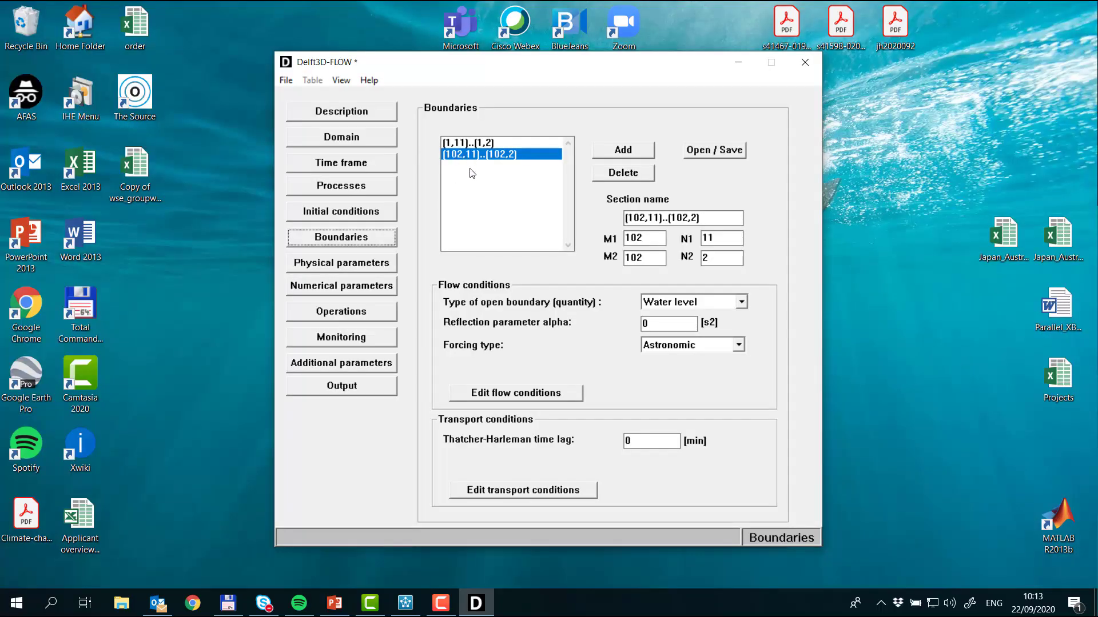
Step: Rename the open boundary at M=1 as UpS and the one at M=102 as DoS
left_click(497, 144)
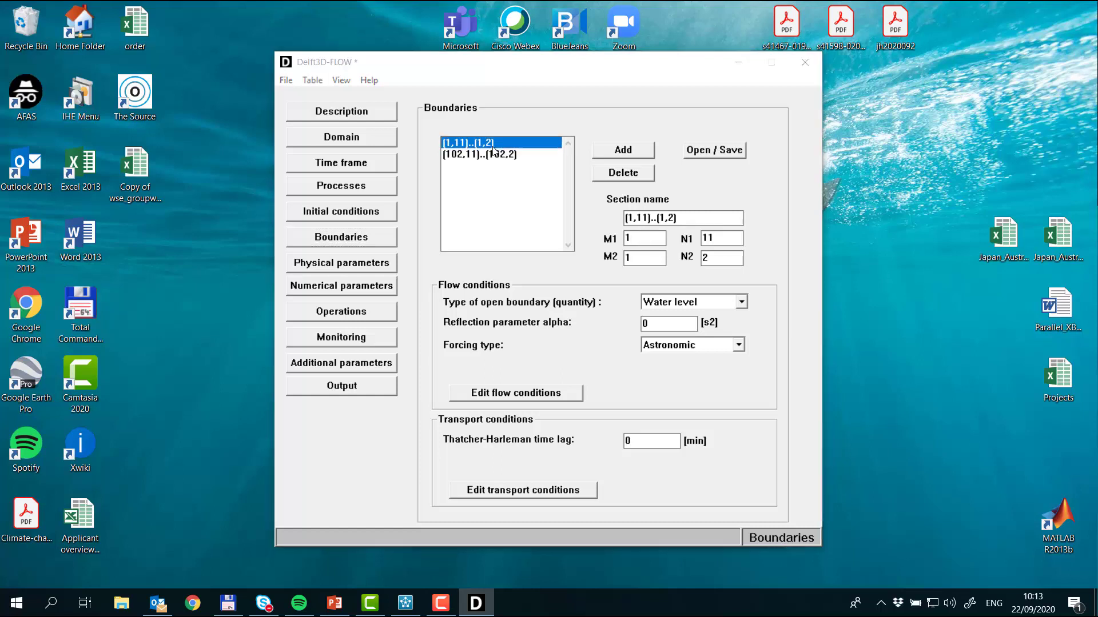
double_click(667, 217)
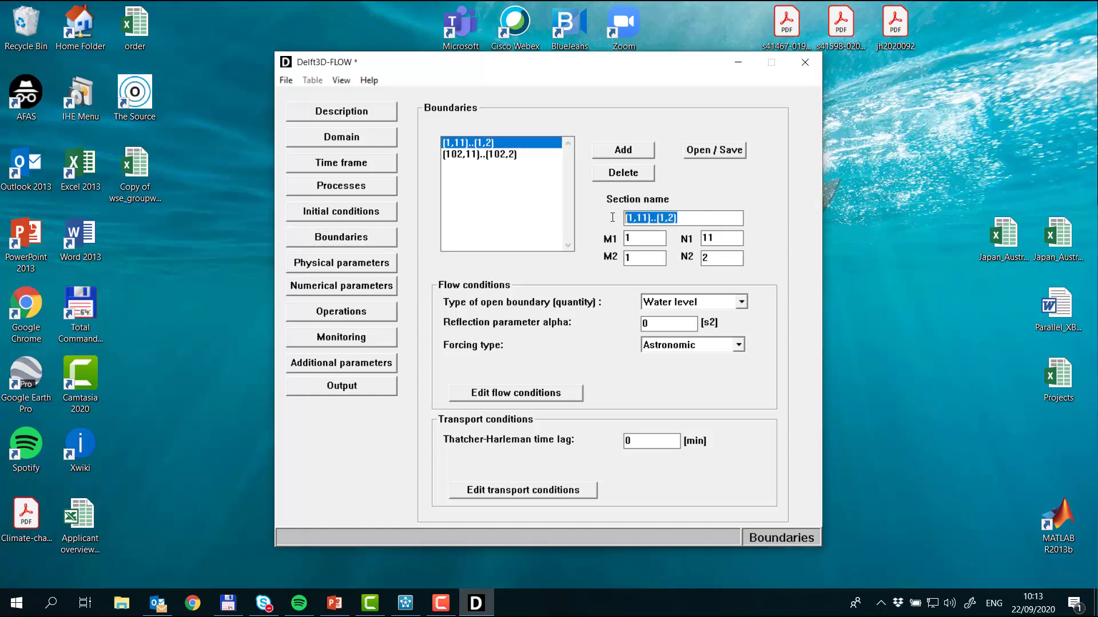
type("Up")
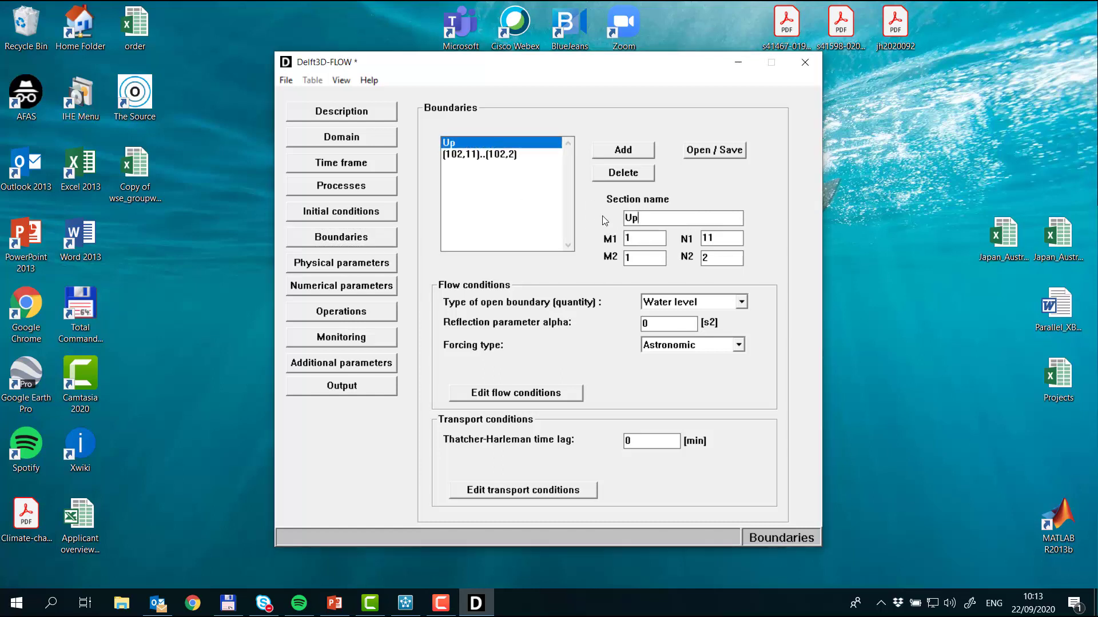
type("S")
left_click(495, 155)
left_click(716, 216)
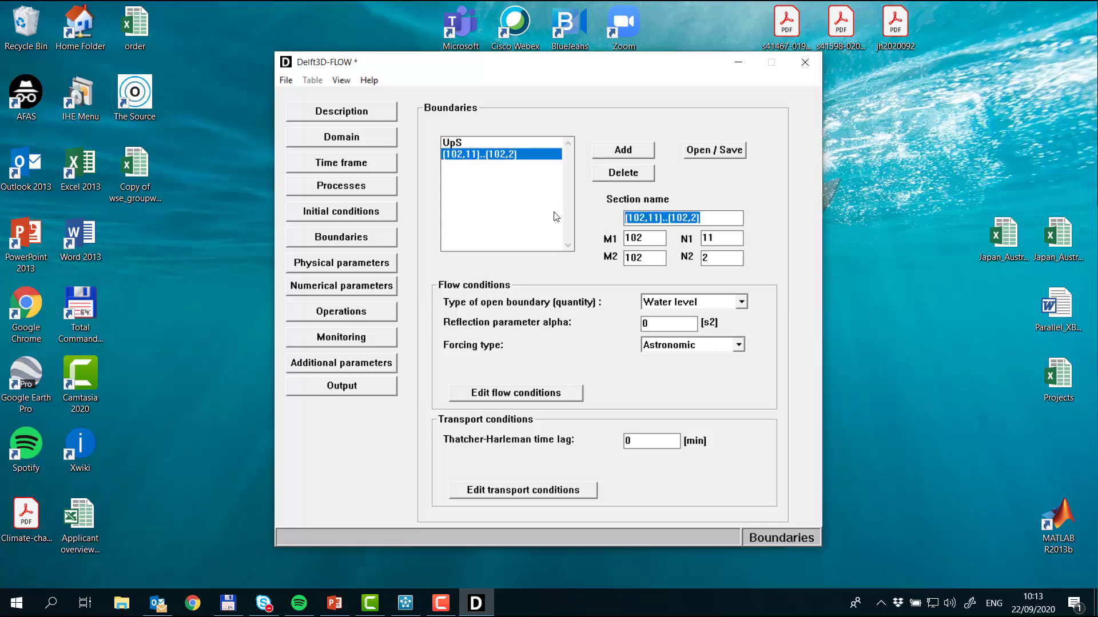
type("Do")
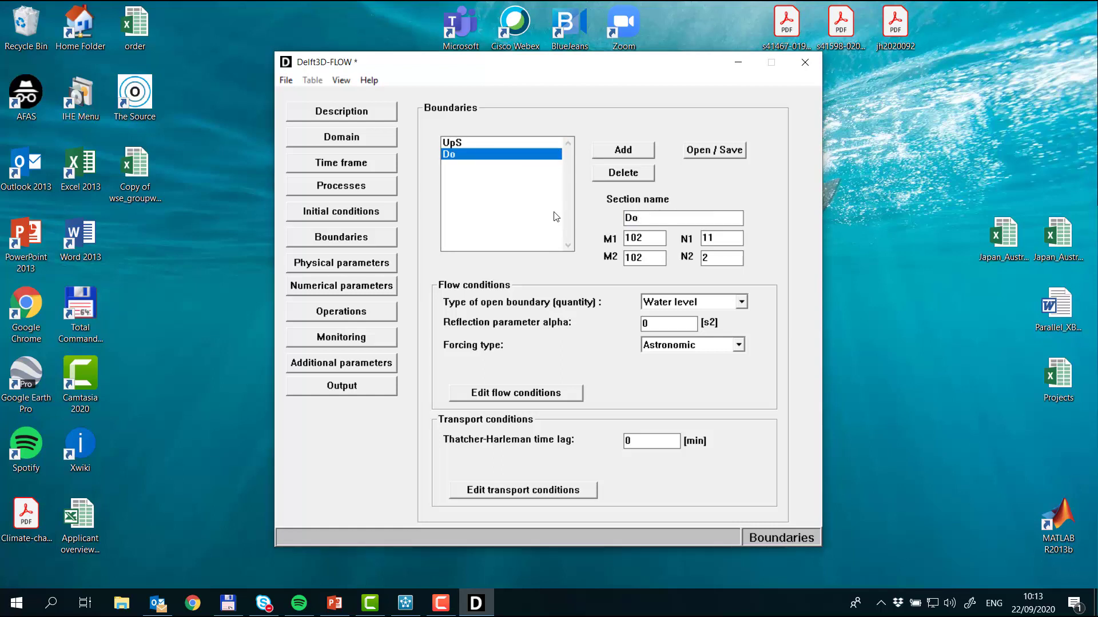
type("S")
Step: Set the UpS boundary to total discharge with time-series forcing and open its flow conditions
left_click(472, 144)
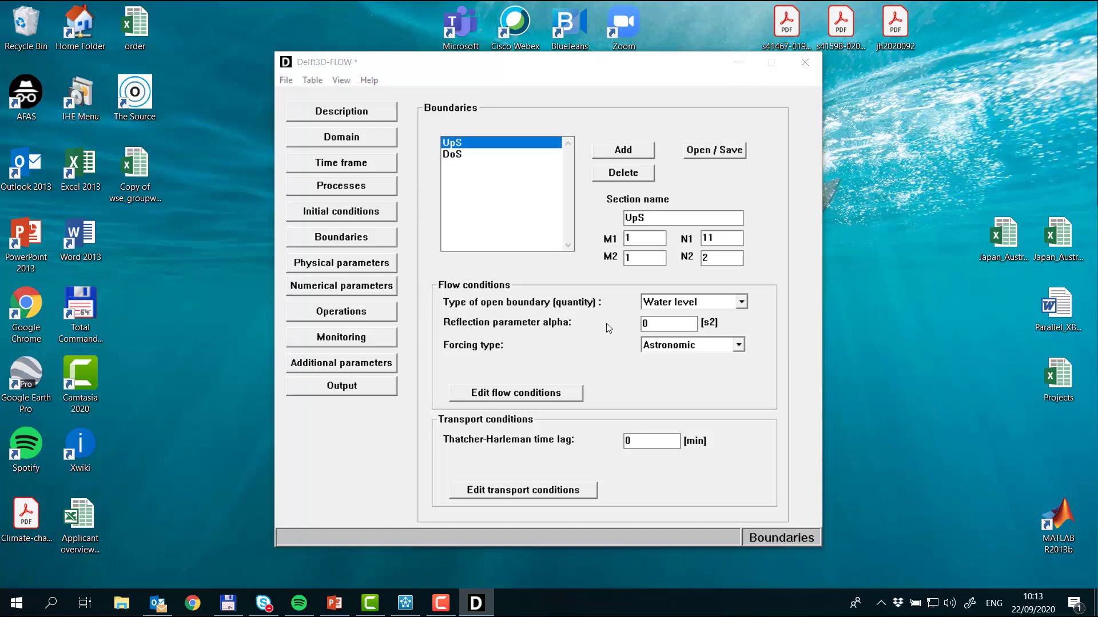
left_click(698, 308)
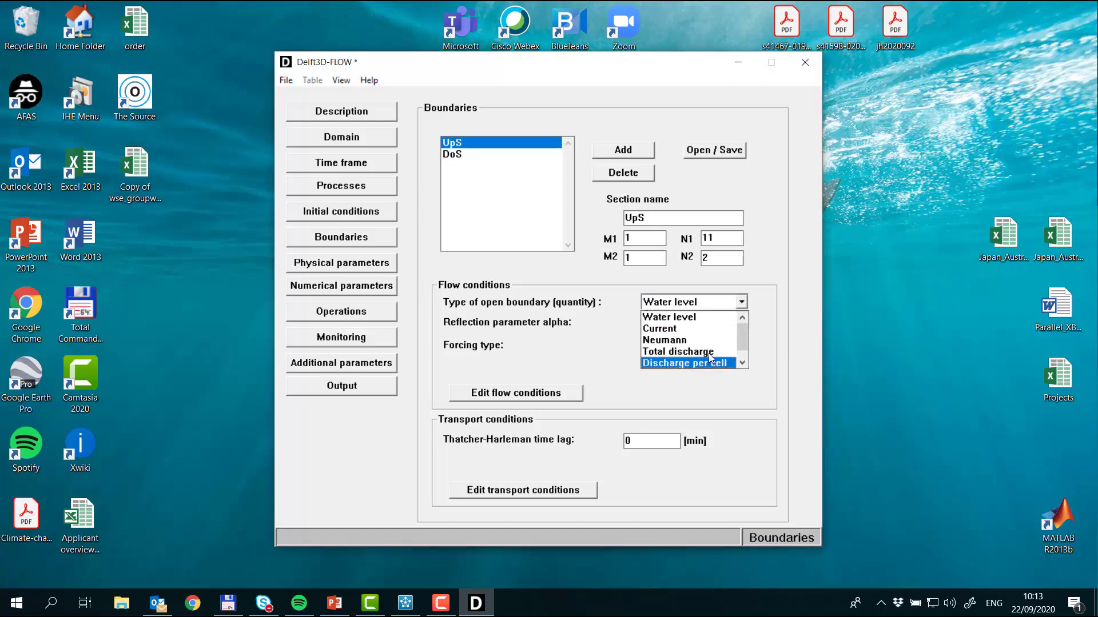
left_click(709, 351)
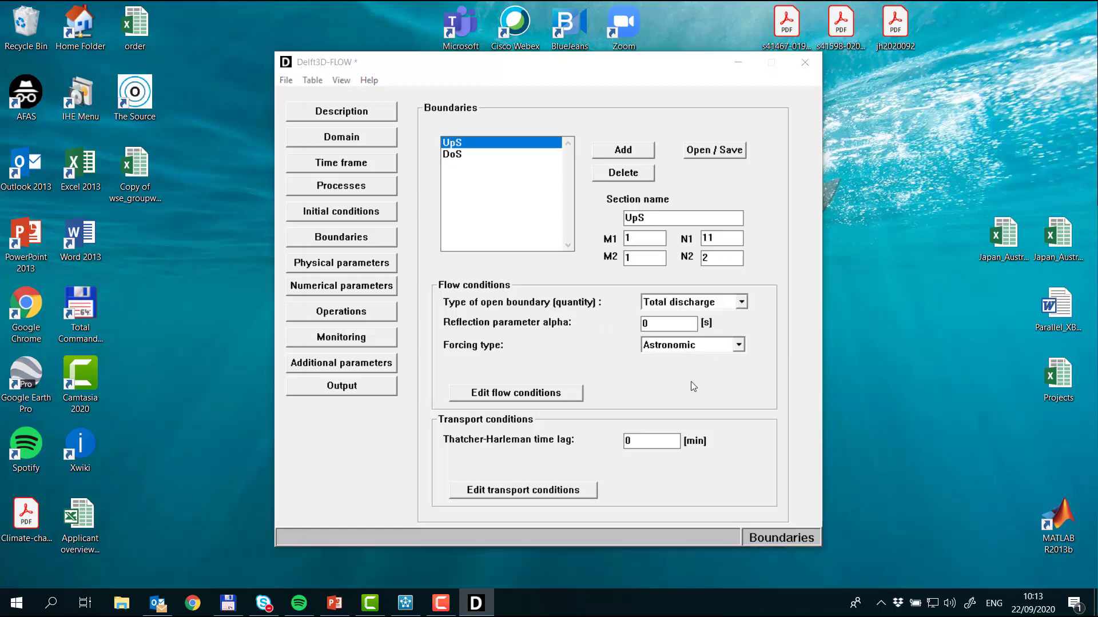
double_click(666, 324)
left_click(729, 346)
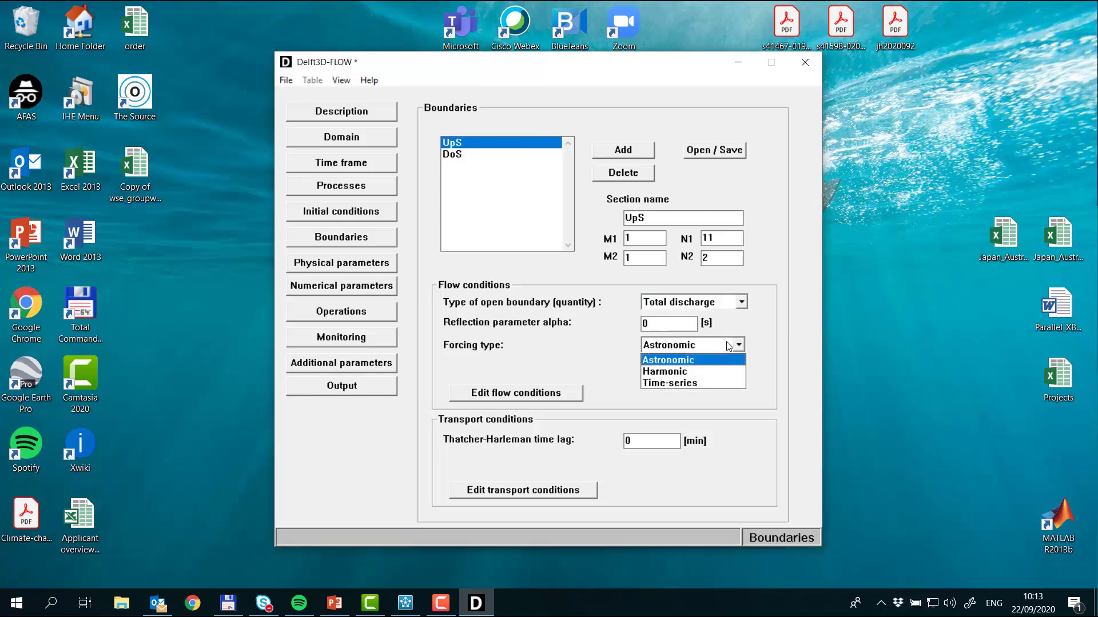
left_click(723, 384)
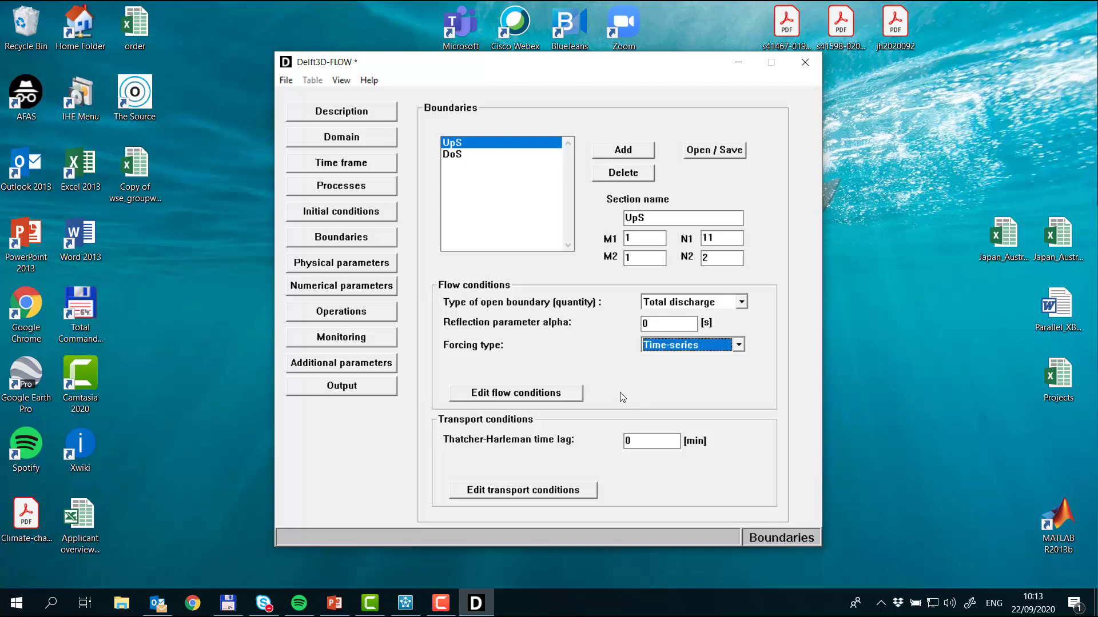
left_click(543, 395)
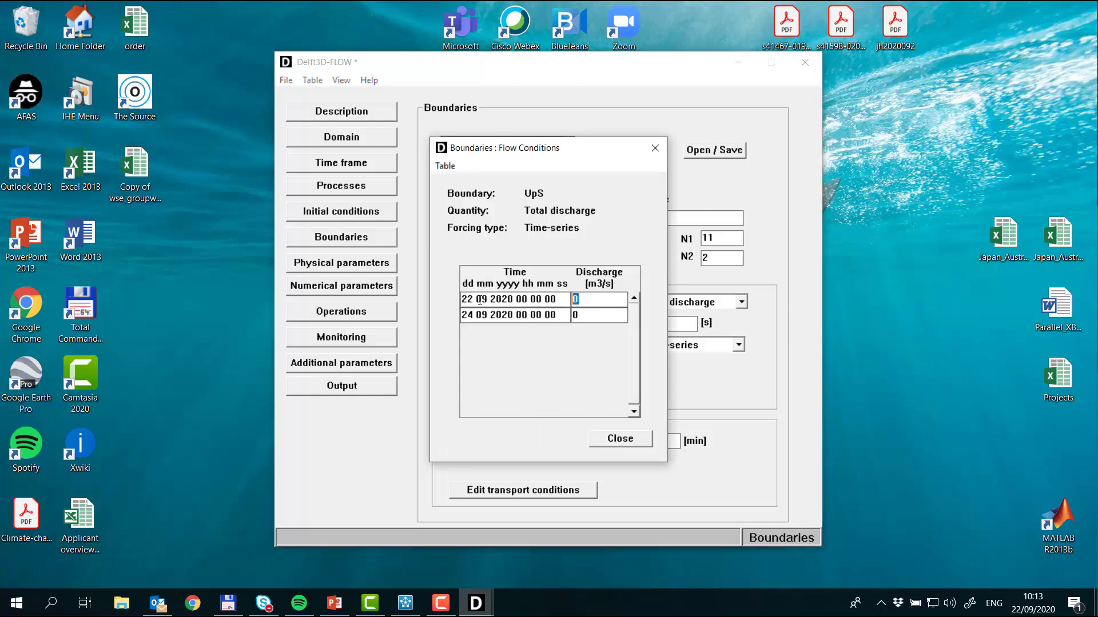
Step: Set the UpS total discharge to 2000 m3/s at both the start and end times
type("2000")
left_click(571, 316)
type("2000")
left_click(617, 444)
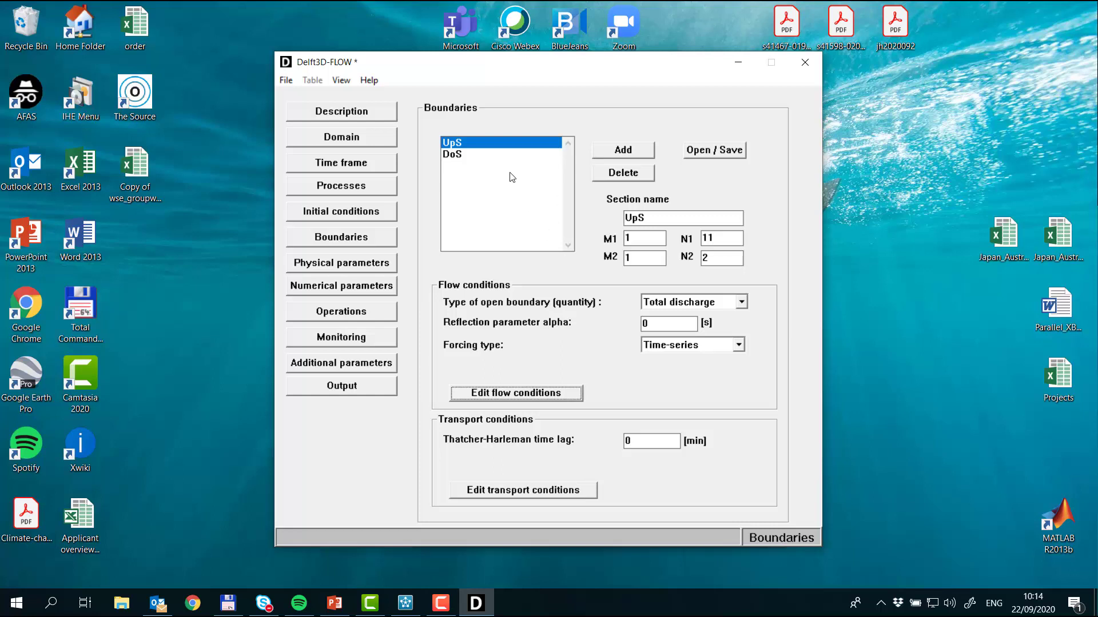
Step: Set the DoS water-level boundary to time-series forcing and open its flow conditions
left_click(459, 155)
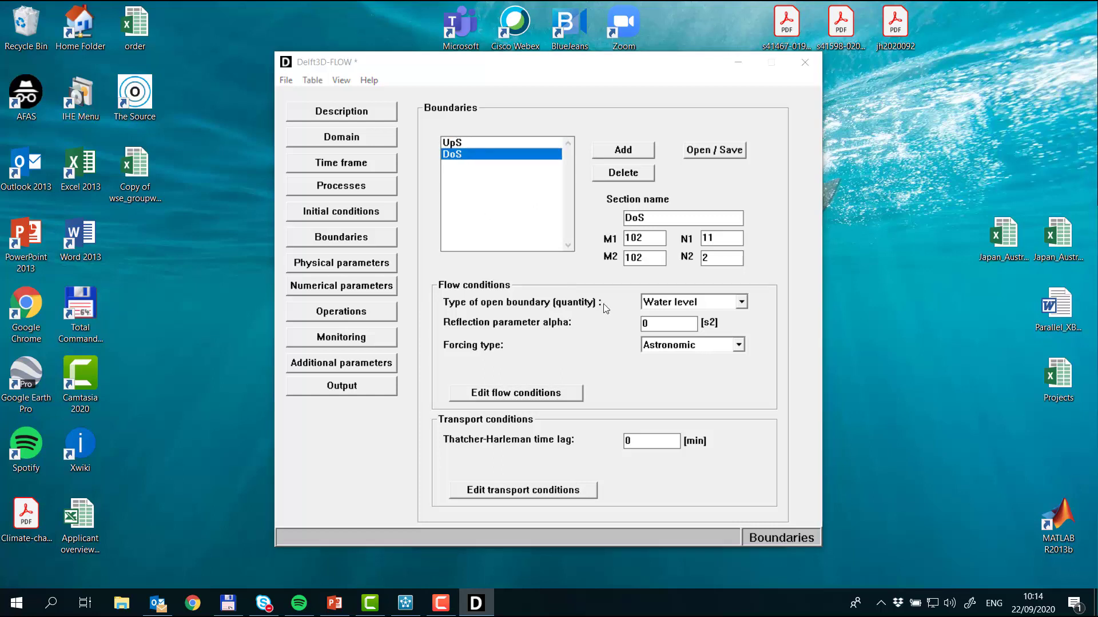
left_click(461, 143)
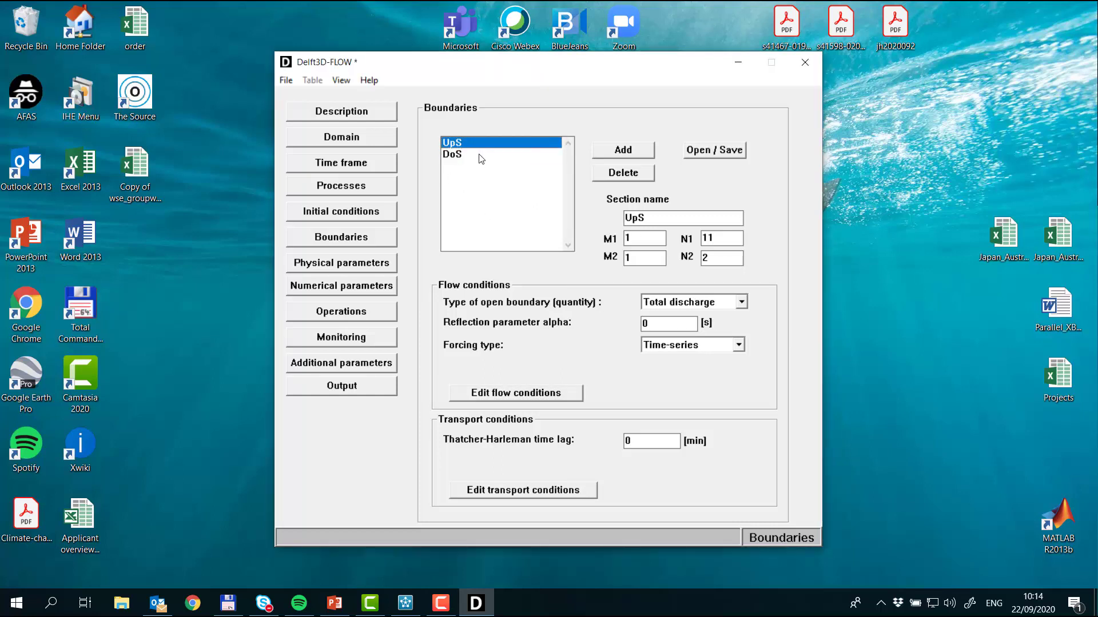
left_click(478, 154)
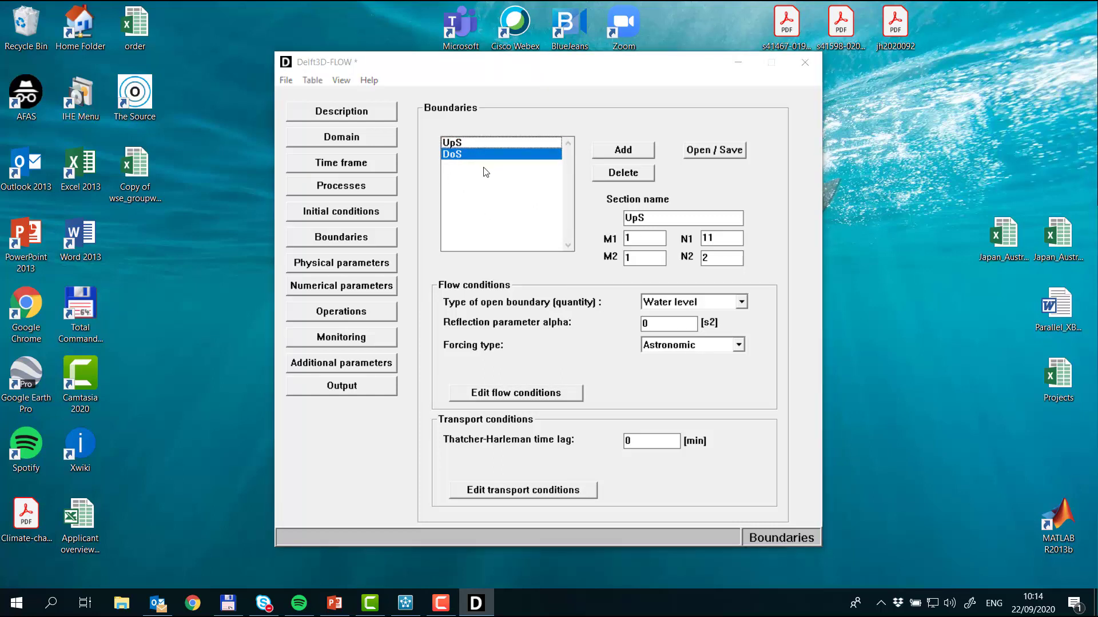
left_click(691, 345)
left_click(680, 395)
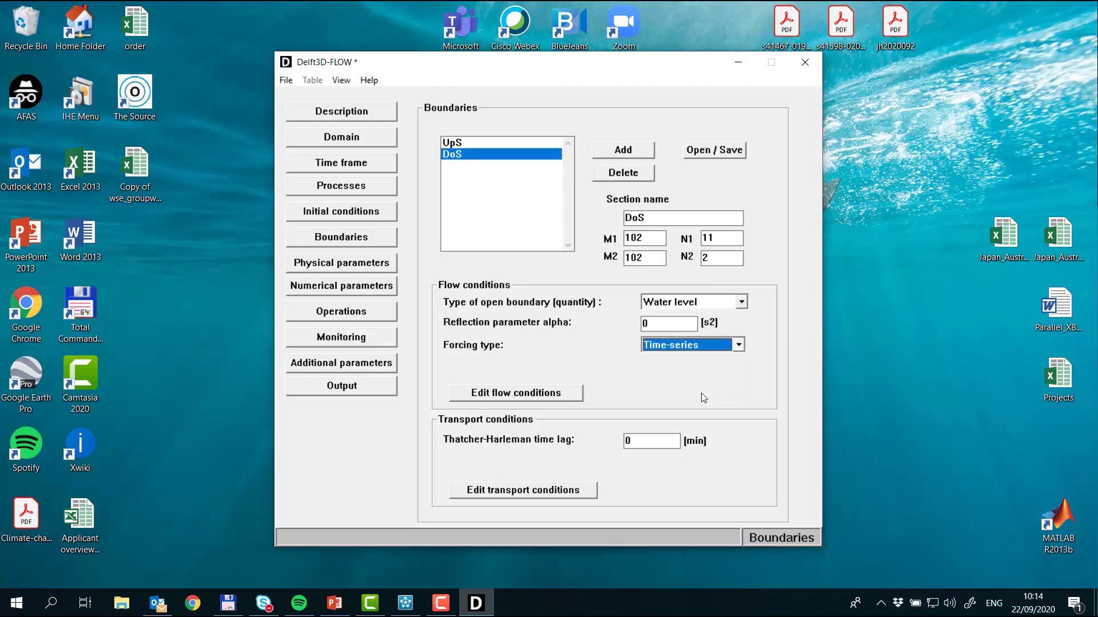
left_click(527, 399)
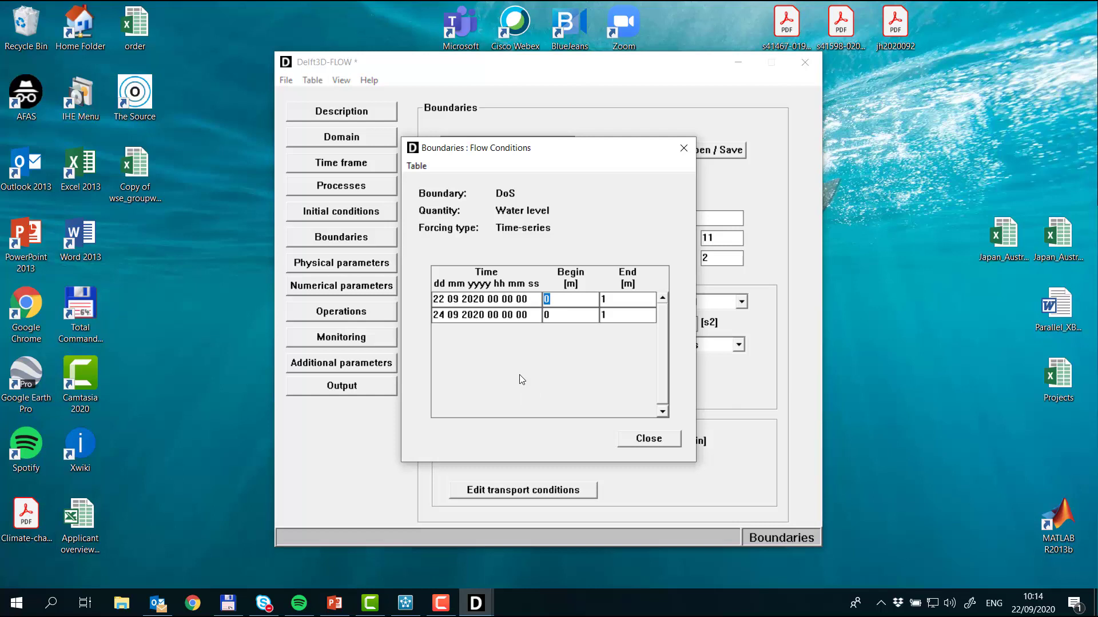
Step: Set the DoS water level to 4 m at the begin and end points for both times
type("4")
left_click(599, 299)
type("44")
left_click(629, 315)
type("4")
left_click(646, 440)
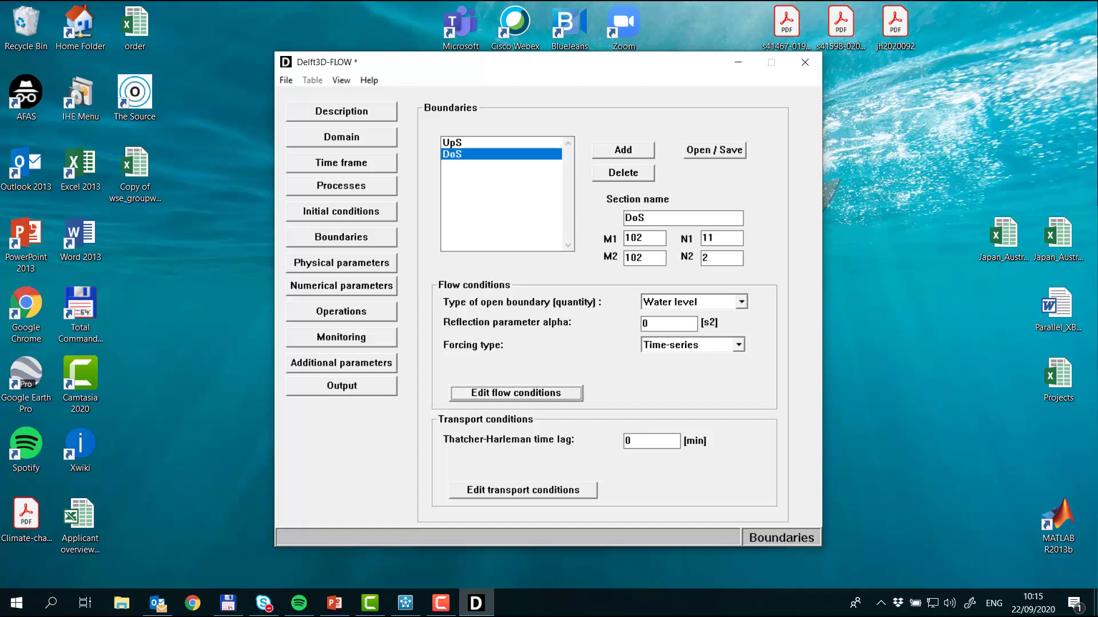
Step: Check the Exercise 1a slide and set the DoS boundary's reflection parameter alpha to 1000
key("alt+Tab")
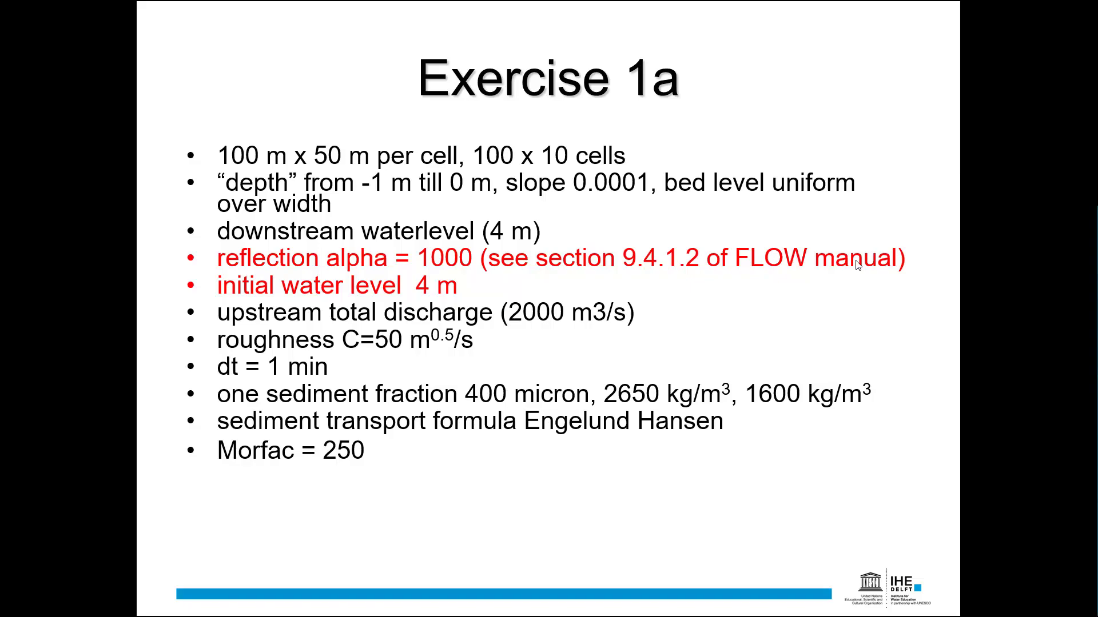
key("alt+Tab")
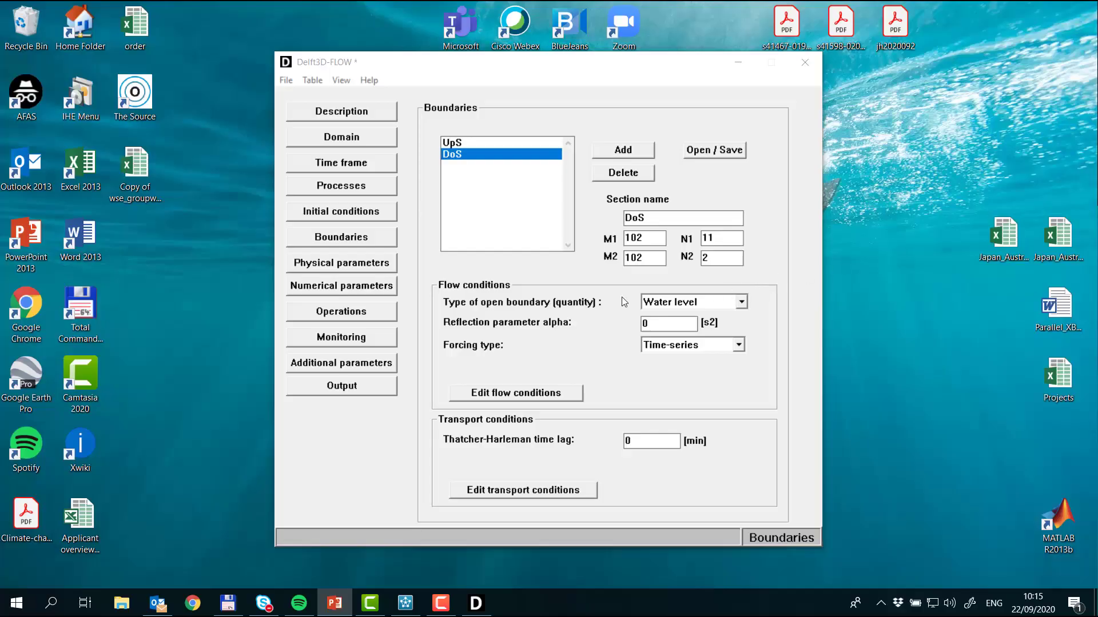
double_click(665, 324)
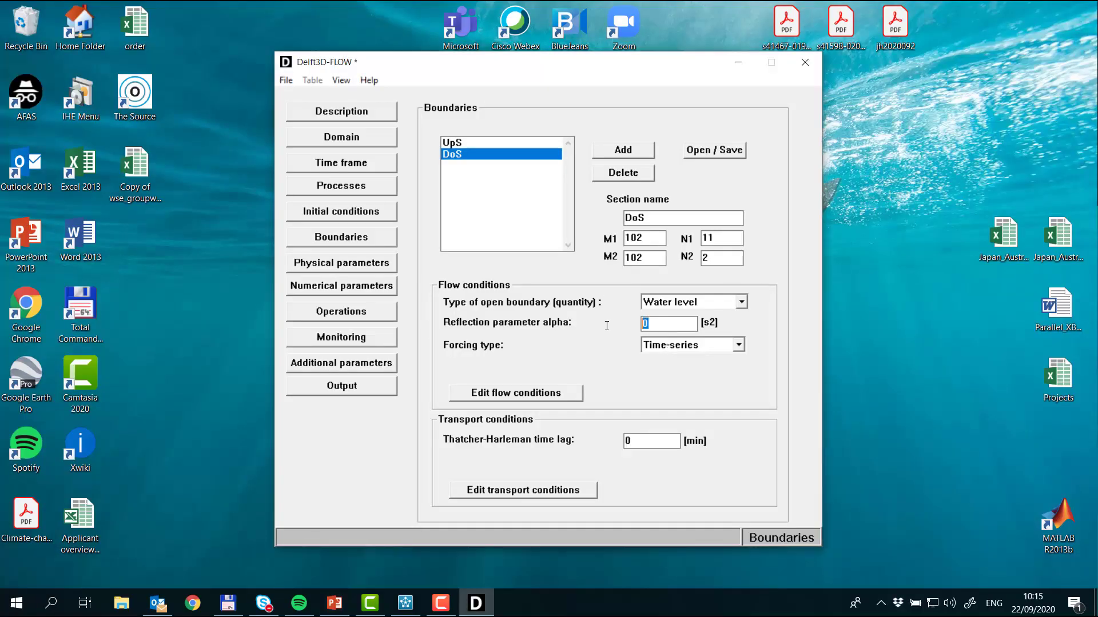
type("1000")
Step: Set the uniform Chezy bottom roughness to 50 in both U and V directions in the physical parameters
left_click(385, 267)
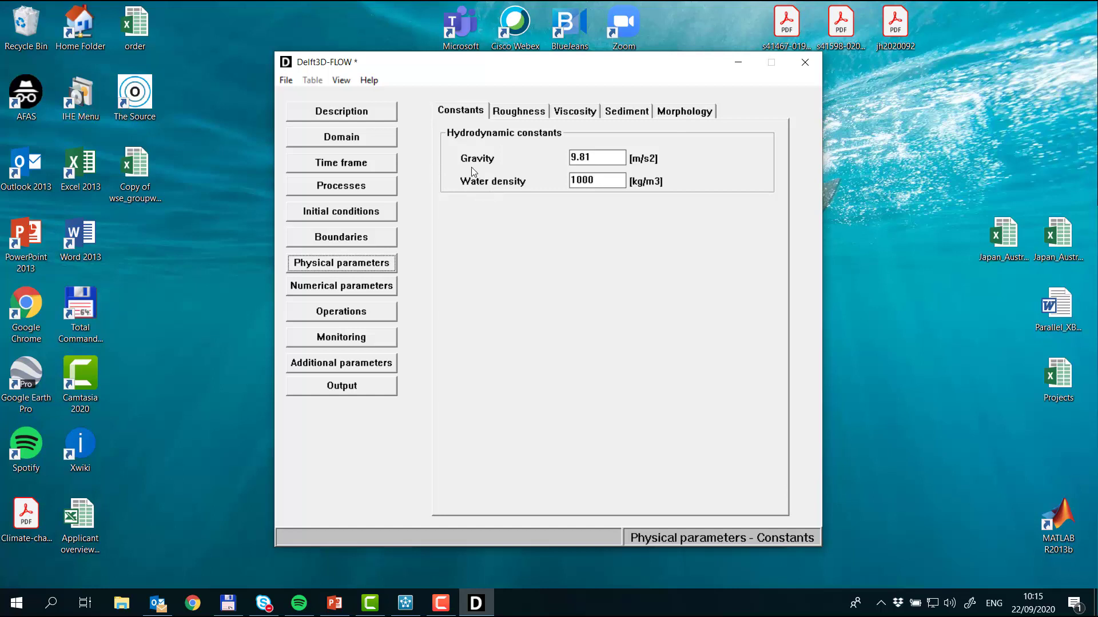
left_click(519, 115)
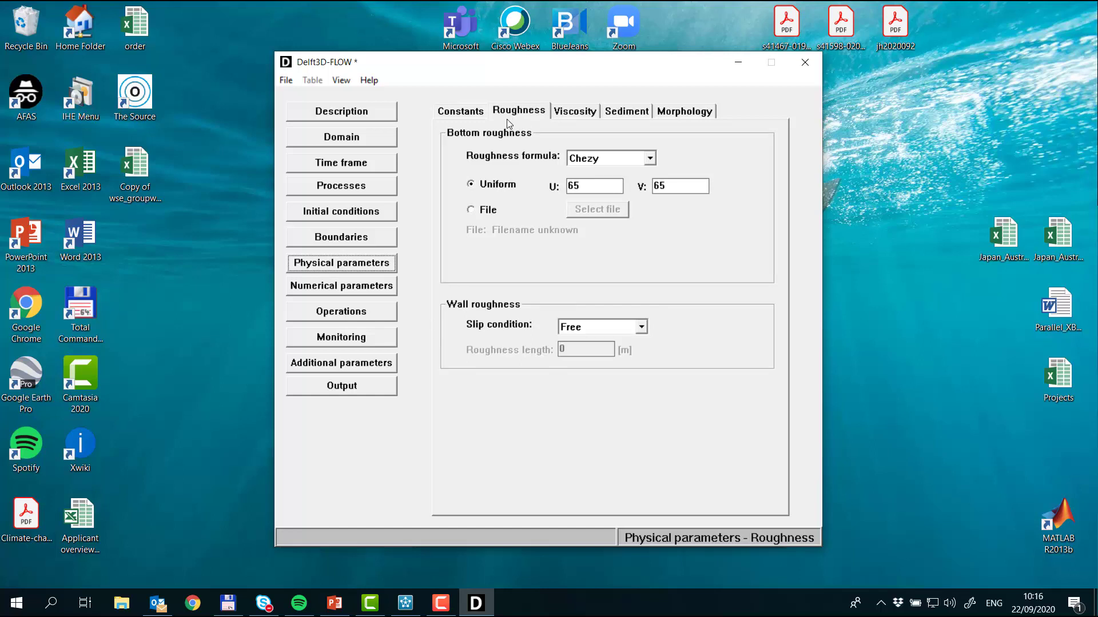
left_click_drag(620, 187, 548, 190)
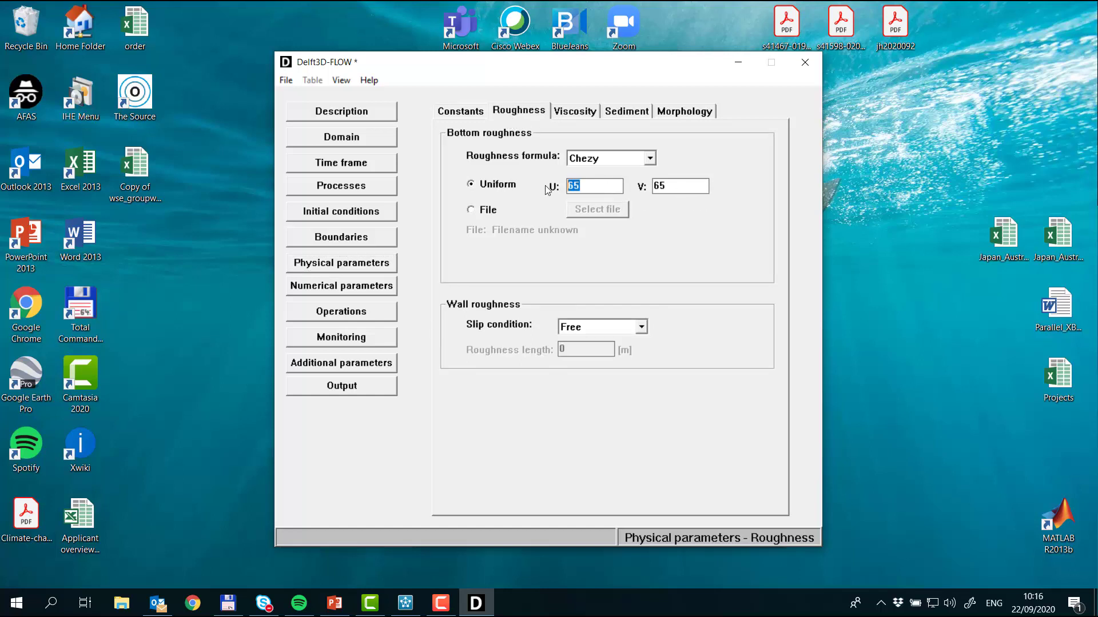
type("50")
left_click_drag(700, 189, 612, 189)
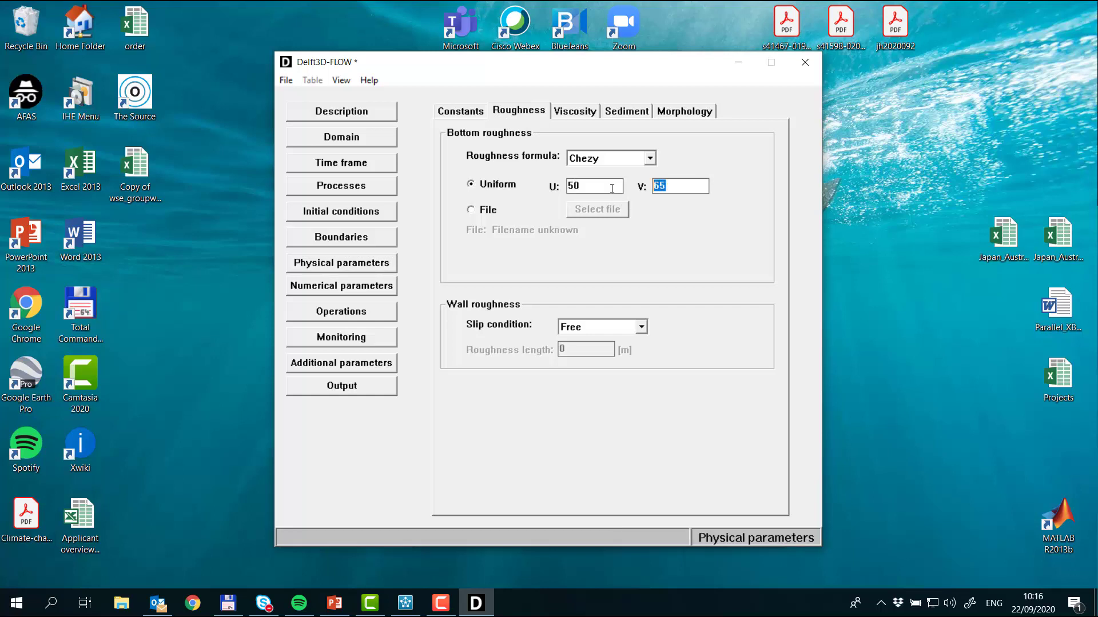
type("50")
Step: Set the median sediment diameter (D50) of Sediment1 to 400 µm
left_click(582, 116)
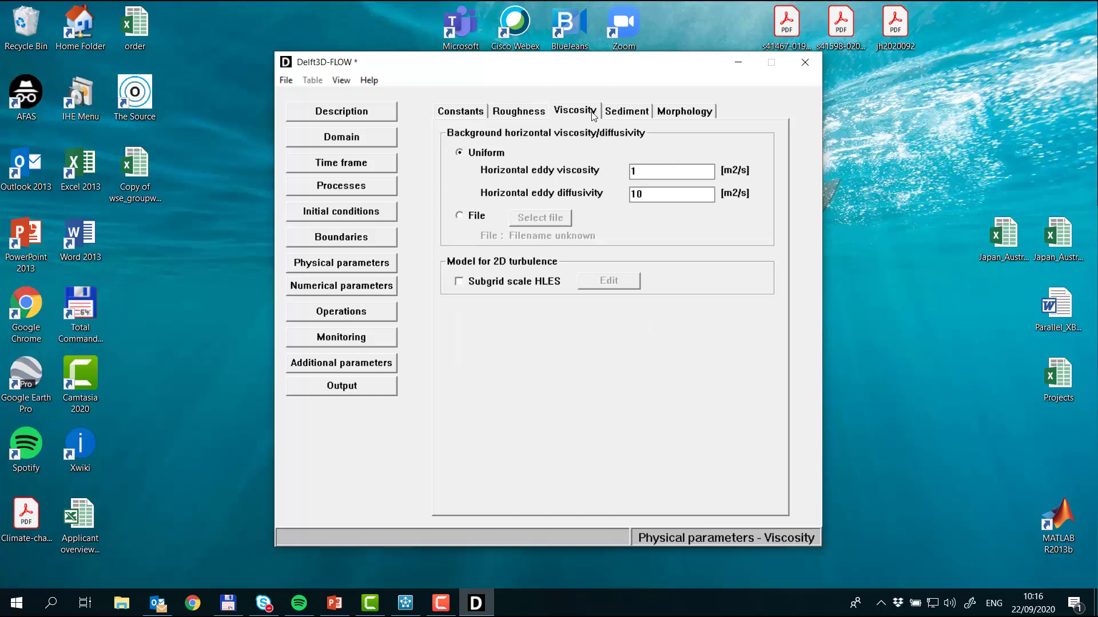
left_click(633, 114)
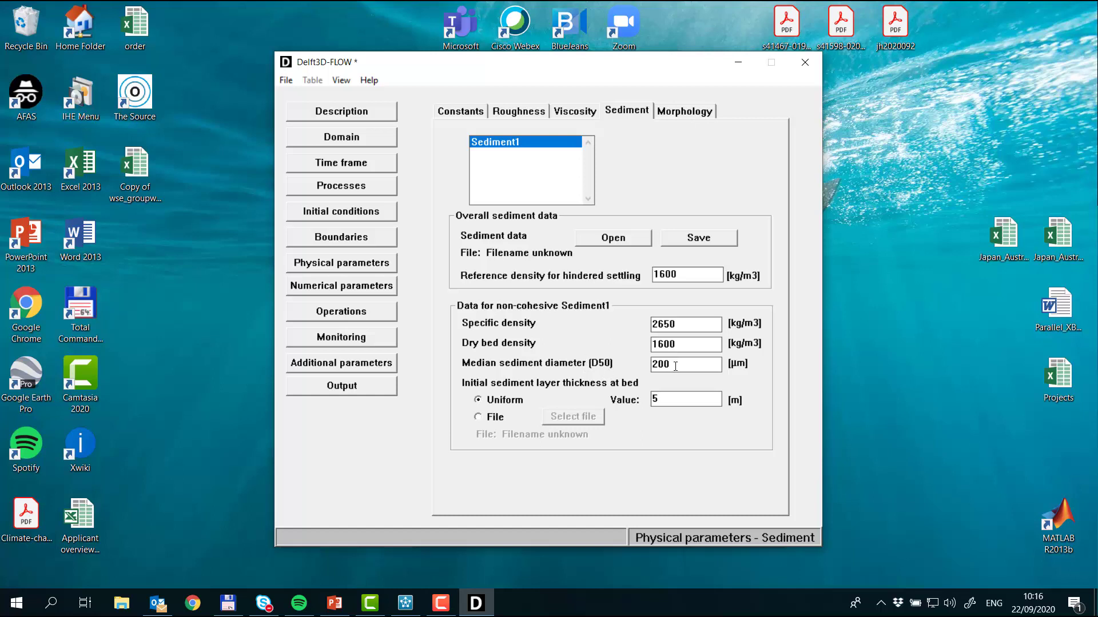
left_click_drag(675, 366, 641, 362)
type("400")
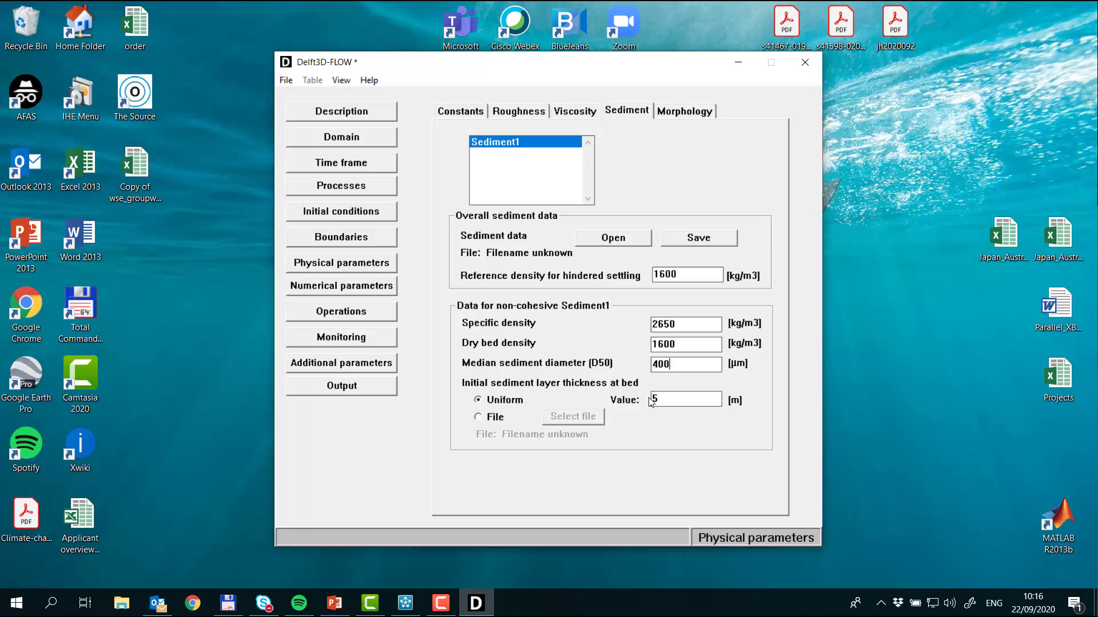
Step: Set the morphological scale factor to 250 and the spin-up interval before morphological changes to 60 min
left_click(684, 113)
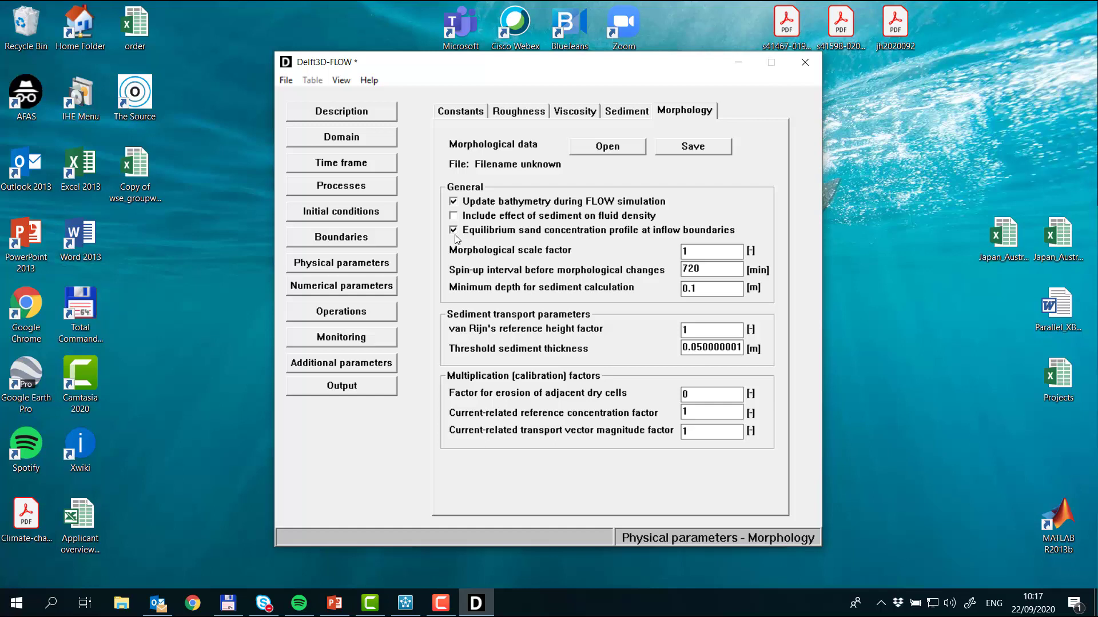
double_click(728, 251)
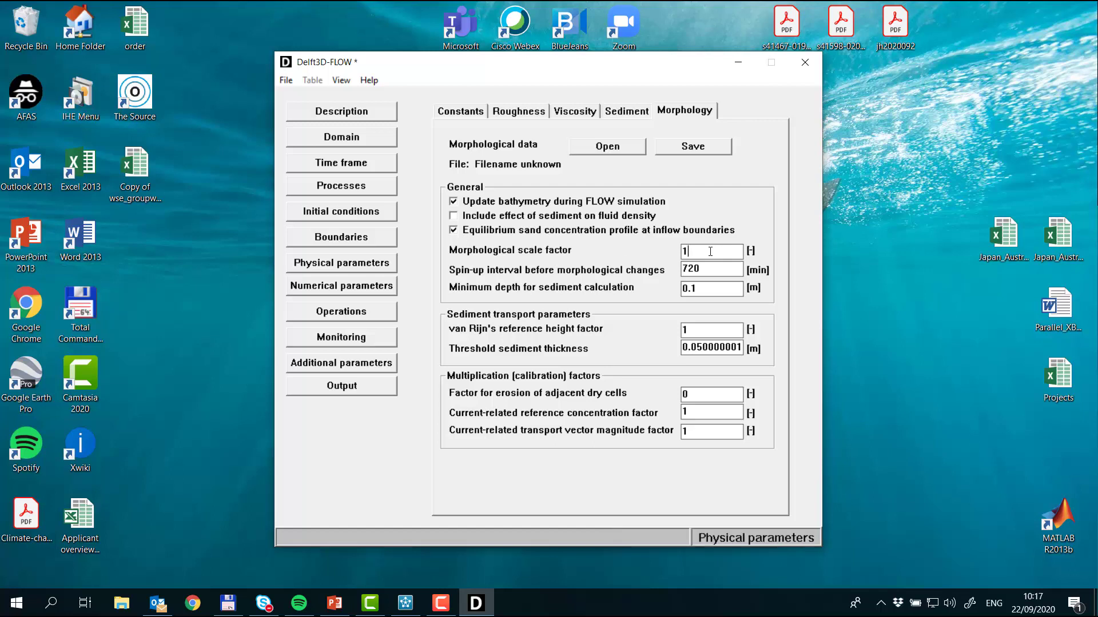
type("250")
left_click(712, 270)
double_click(710, 270)
type("60")
Step: Add observation points at (7,7), (39,7), (70,7) and (93,7) along the channel in the Visualisation Area
left_click(385, 291)
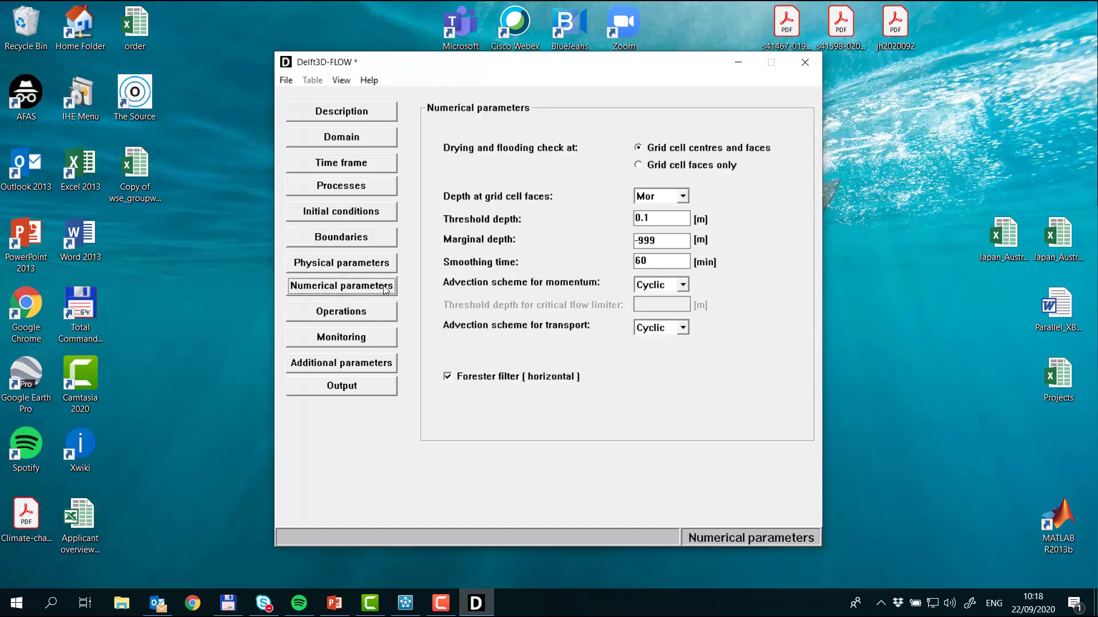
left_click(374, 313)
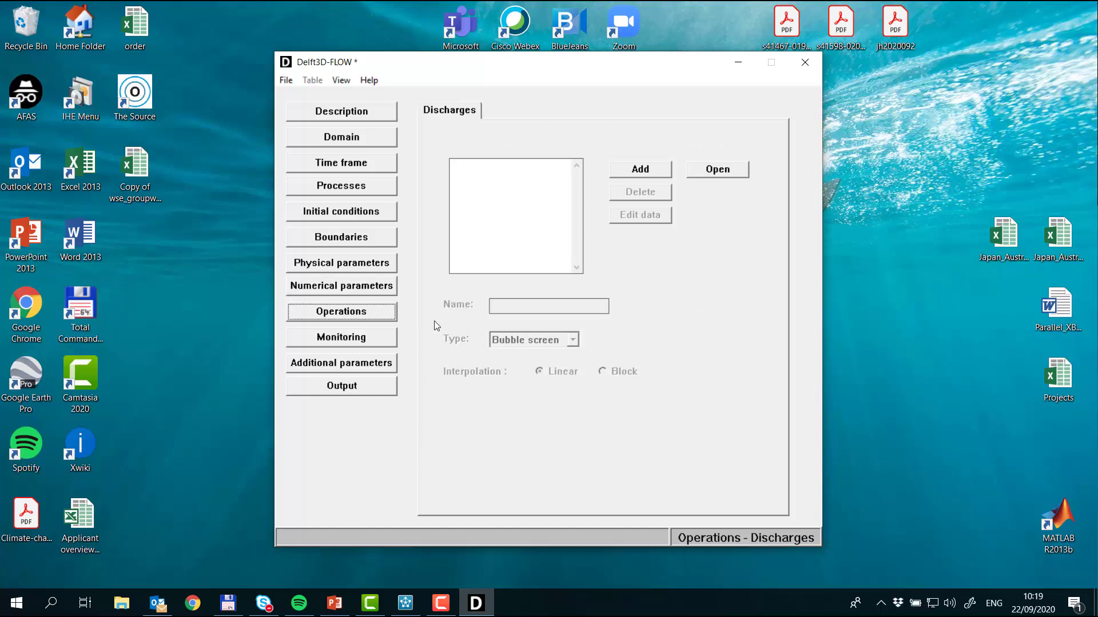
left_click(373, 339)
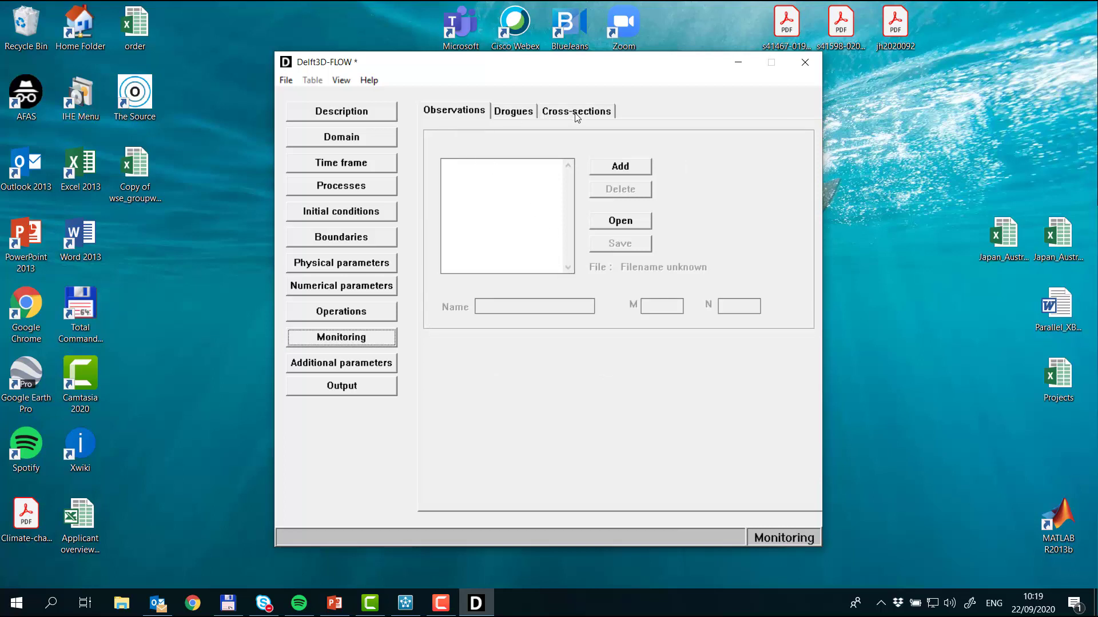
left_click(342, 80)
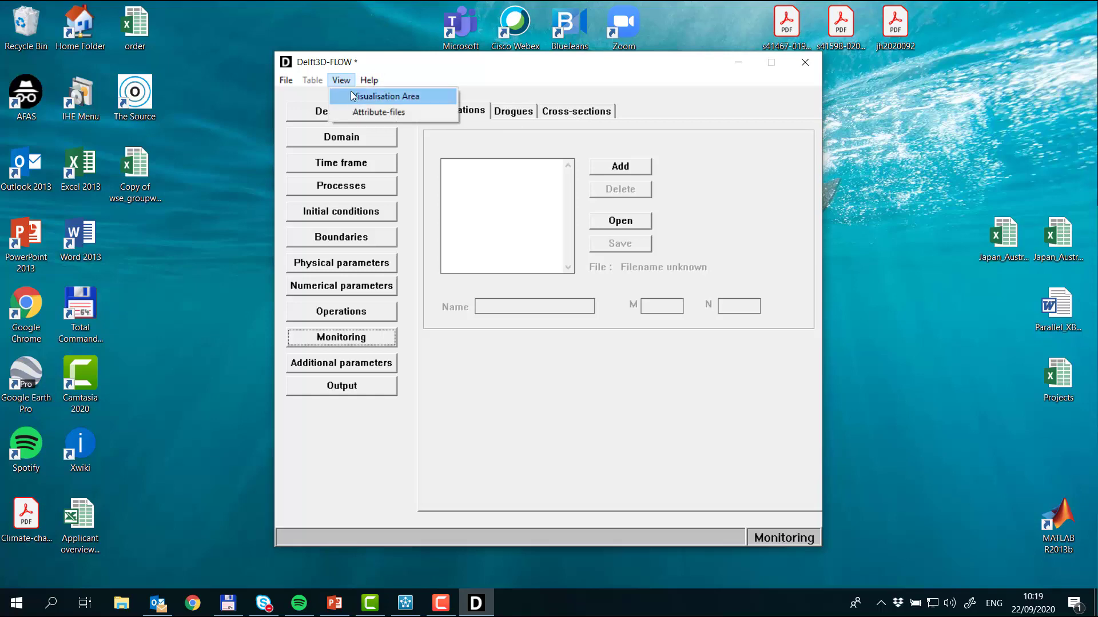
left_click(352, 92)
double_click(462, 57)
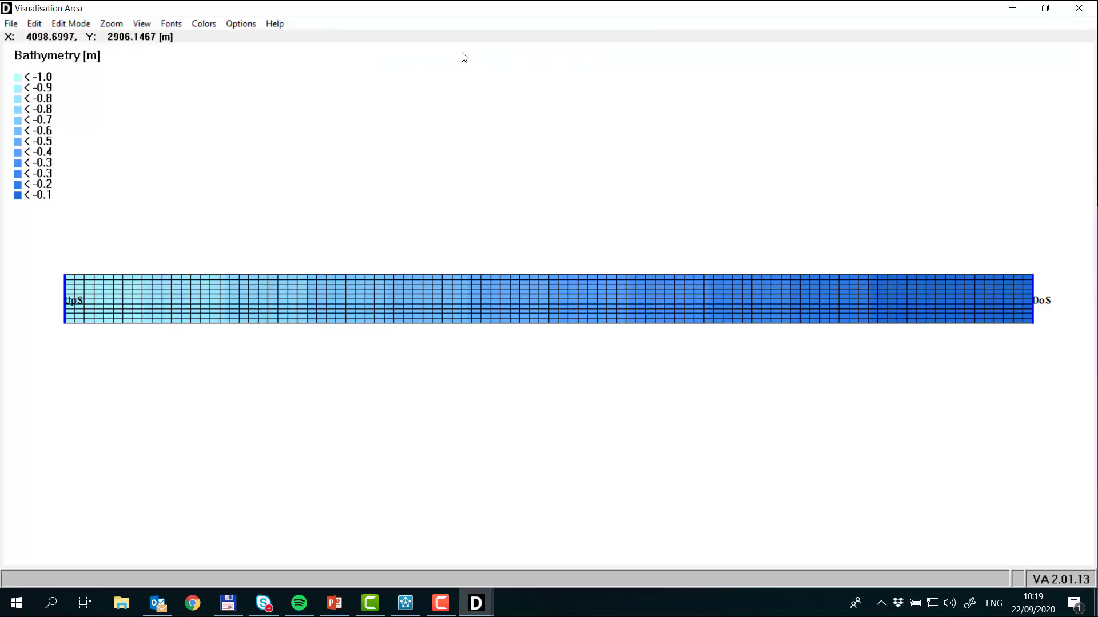
left_click(61, 22)
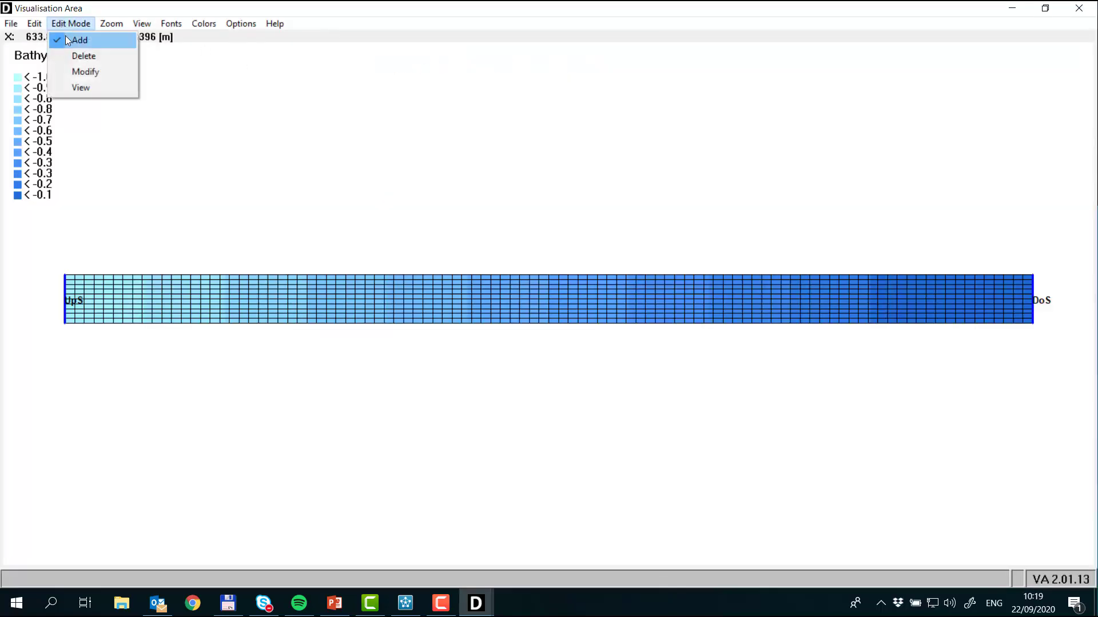
mouse_move(38, 24)
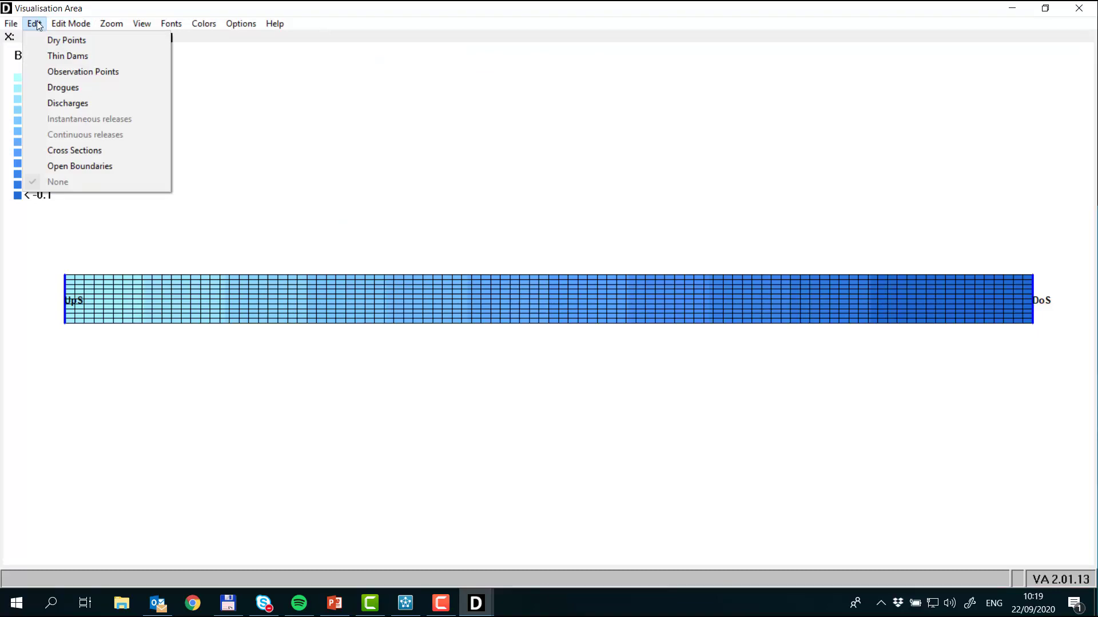
left_click(78, 71)
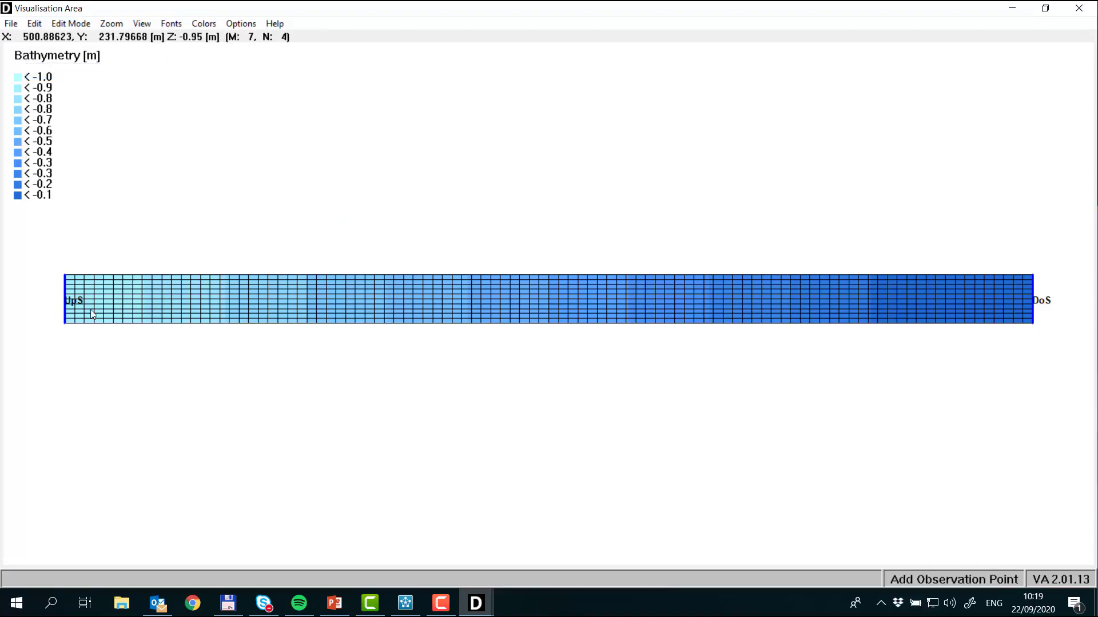
left_click(118, 297)
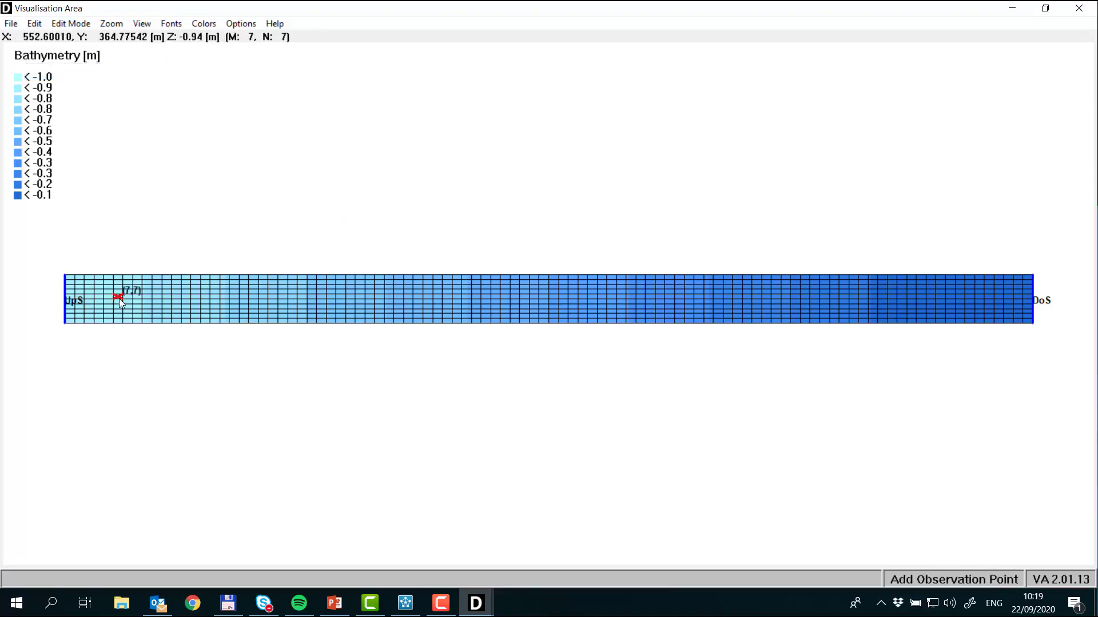
left_click(424, 295)
left_click(729, 296)
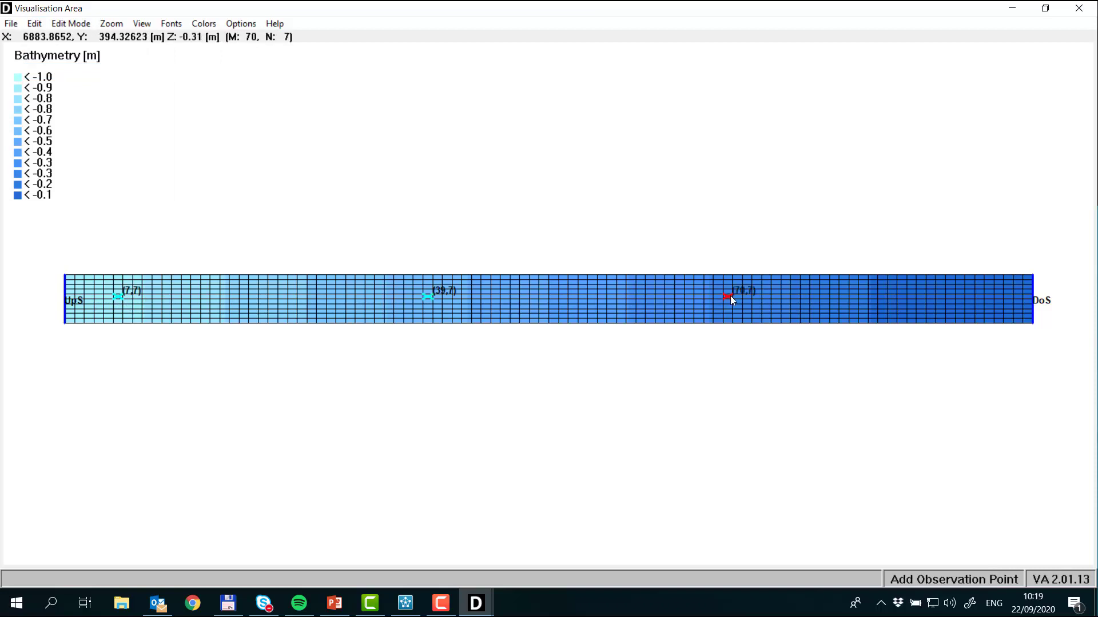
left_click(950, 297)
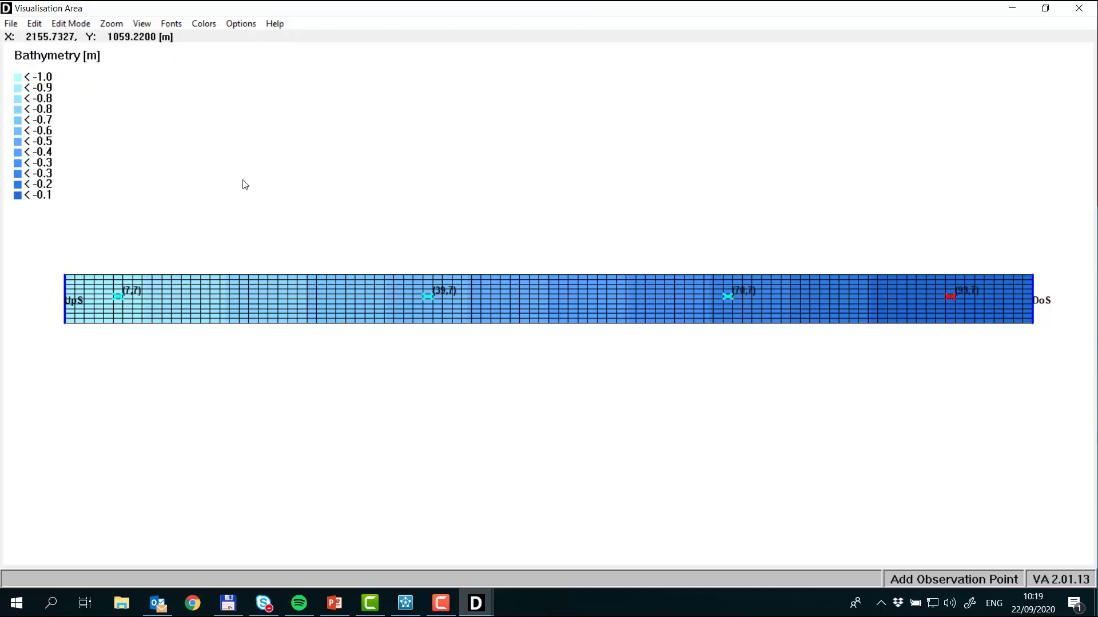
Step: Add a cross-section across the middle of the channel from (48,11) to (48,2) and check it in the monitoring settings
left_click(38, 23)
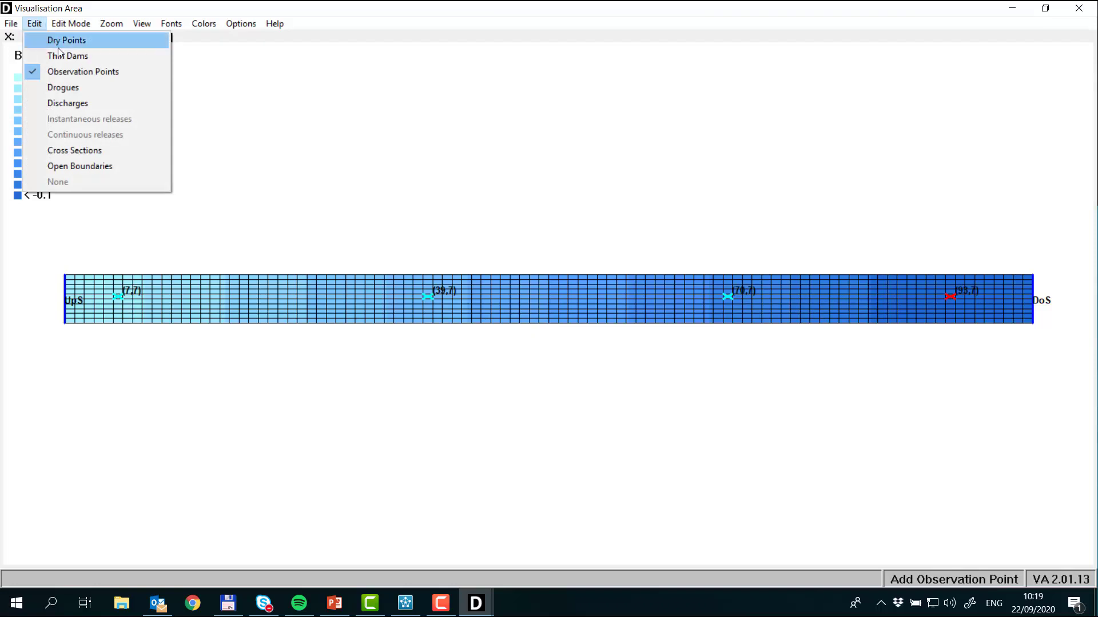
left_click(115, 150)
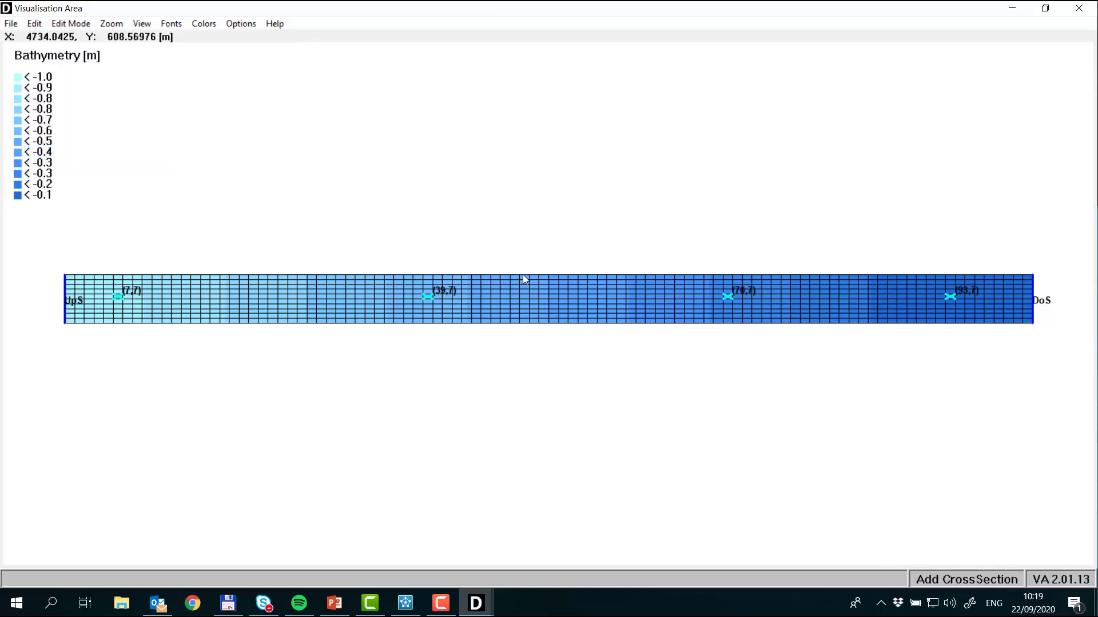
left_click_drag(523, 276, 522, 329)
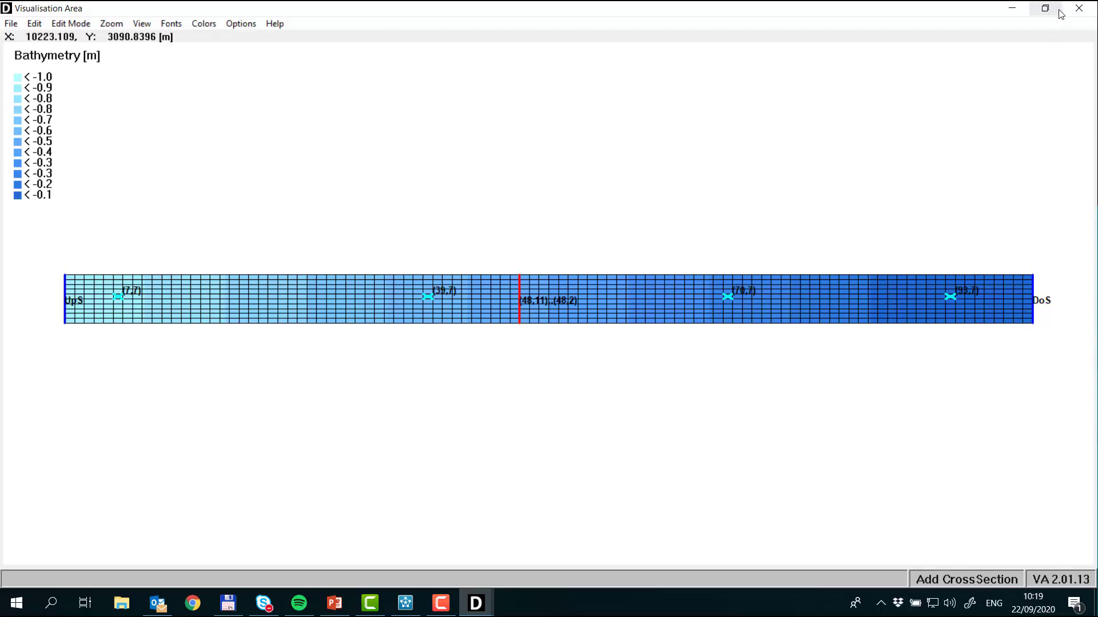
left_click(1079, 9)
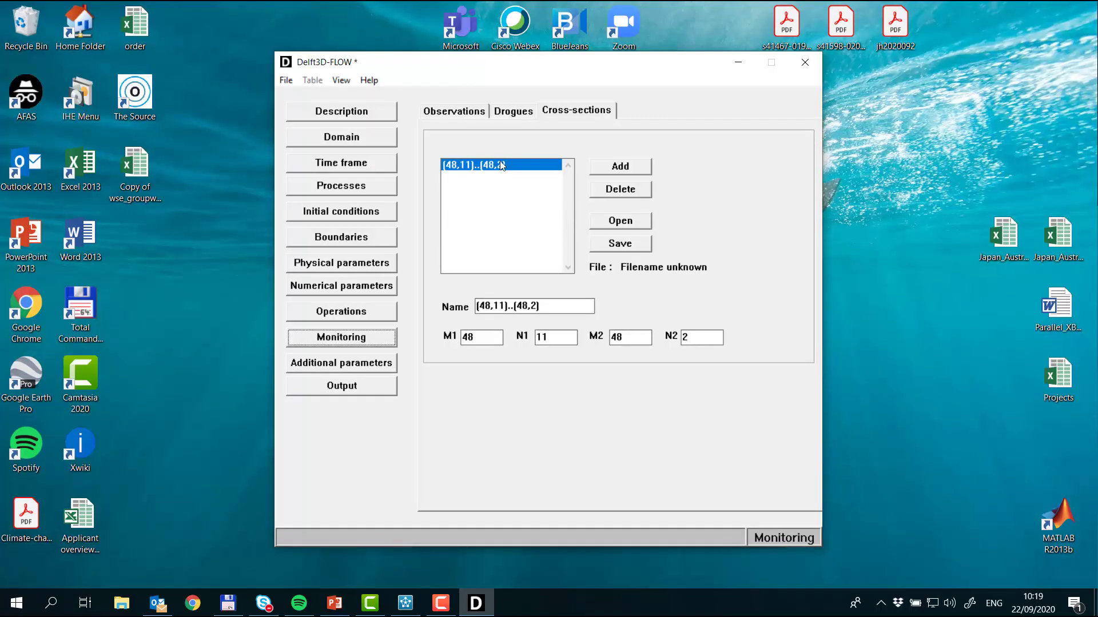
left_click(474, 113)
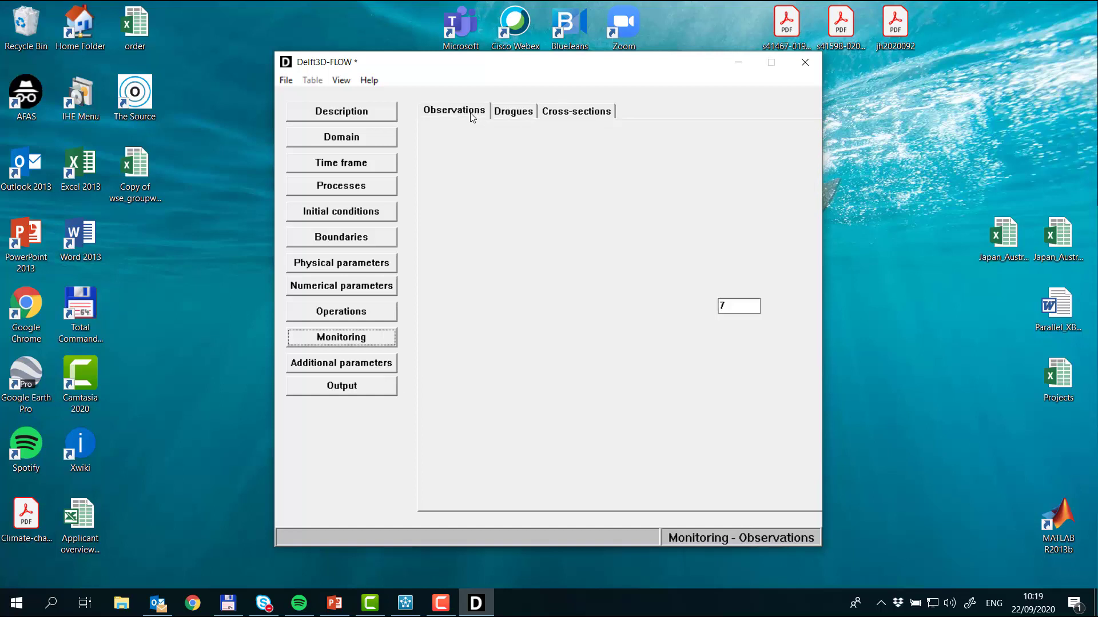
left_click(595, 114)
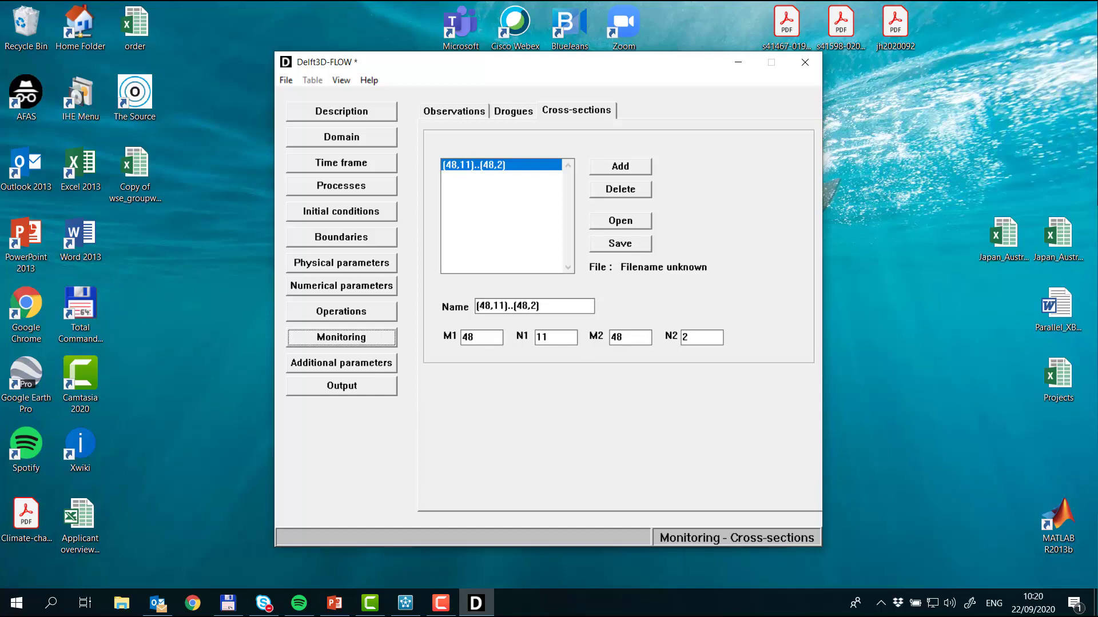
Step: Switch to PowerPoint and consult the Exercise 1a slide for the model settings
key("alt+Tab")
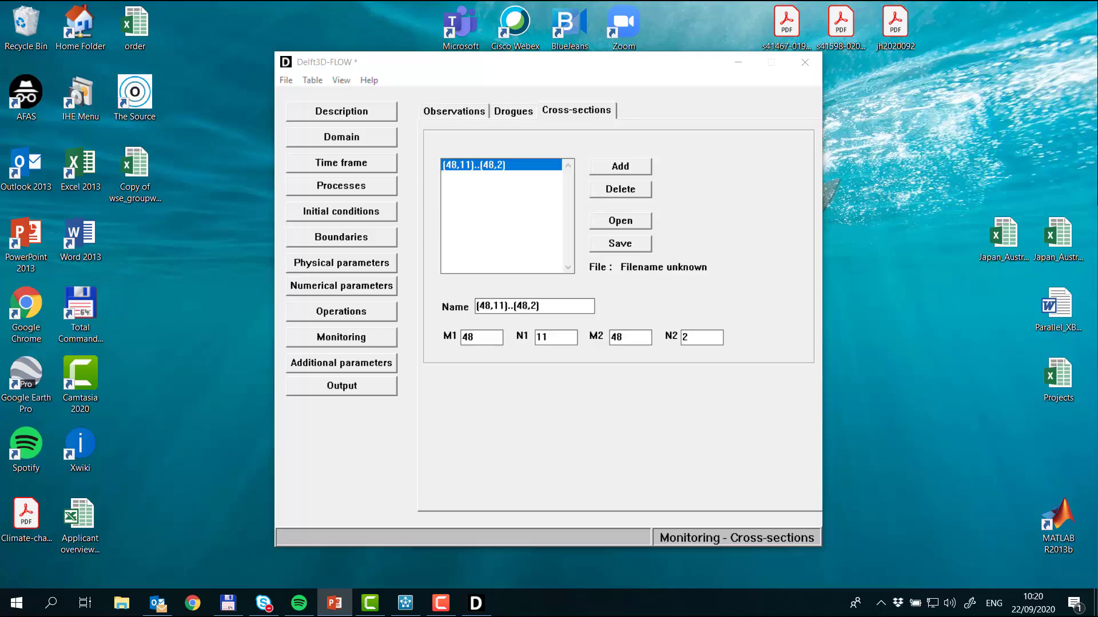
key("shift+F5")
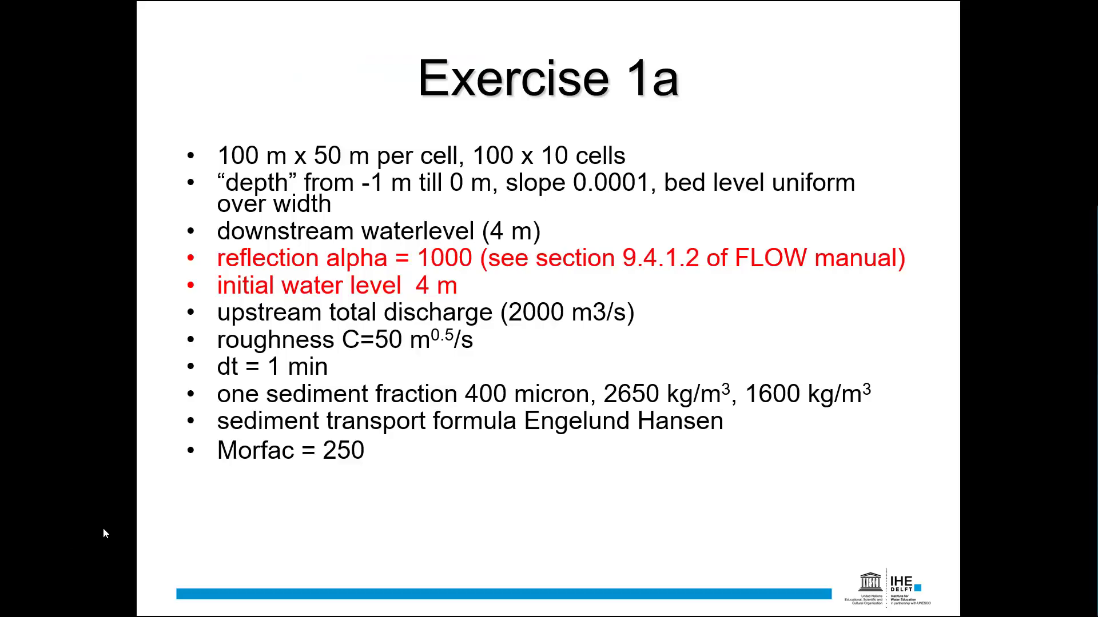
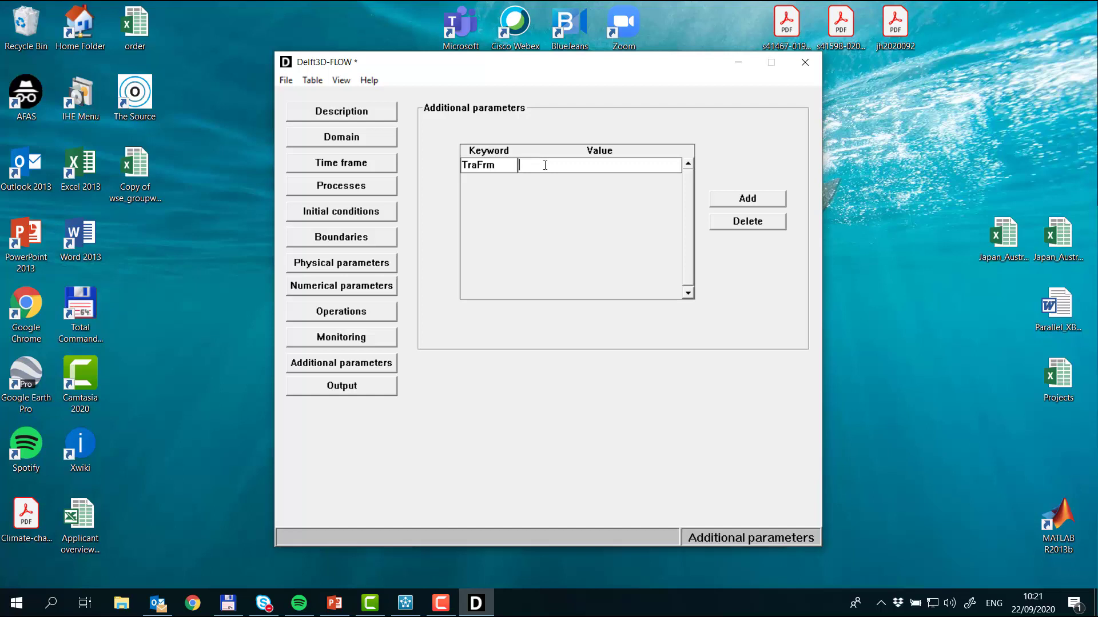
Step: Enter #E-H.txt# as the value of the TraFrm keyword in the additional parameters
type("#E-H.txt#")
Step: Set the output storage to a 60 min map interval, a 5 min history interval and a restart interval of 0
left_click(383, 389)
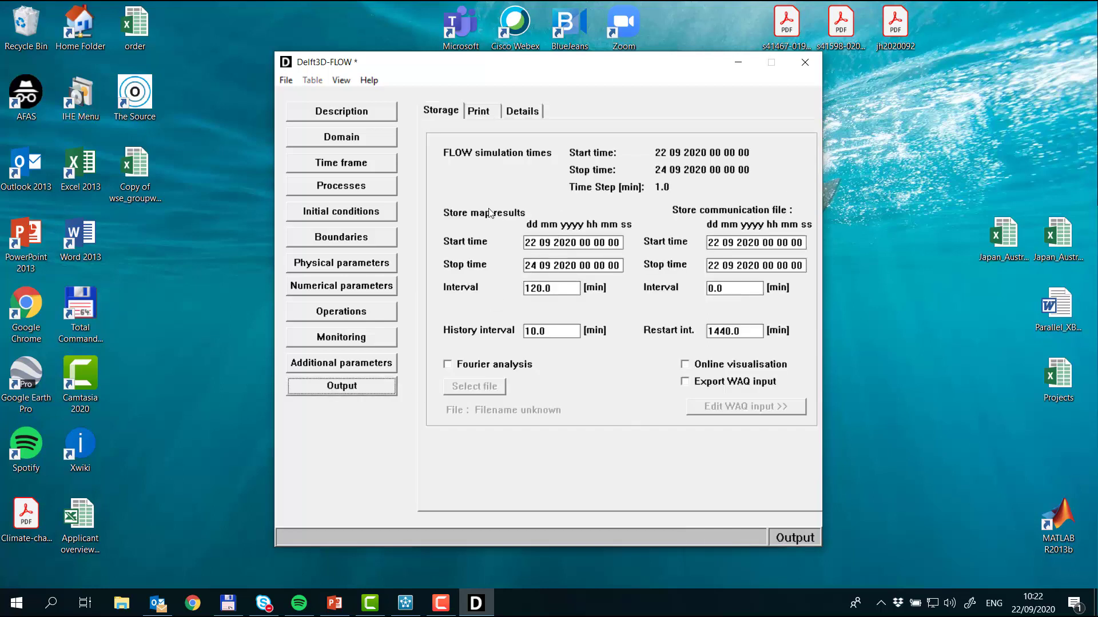
left_click_drag(554, 290, 464, 292)
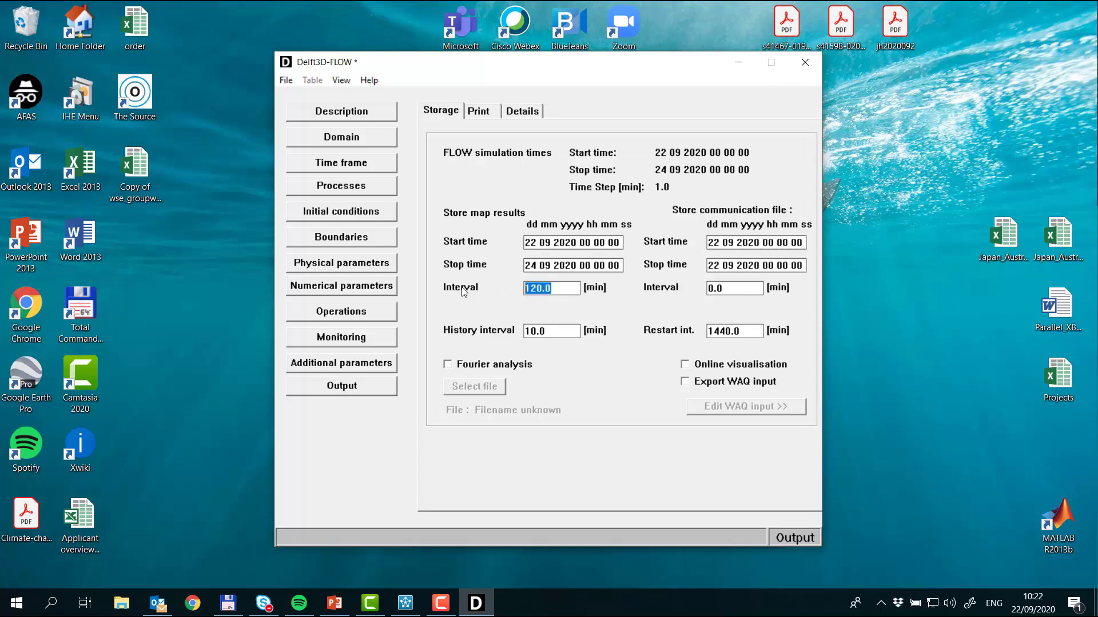
type("60")
left_click_drag(555, 331, 470, 335)
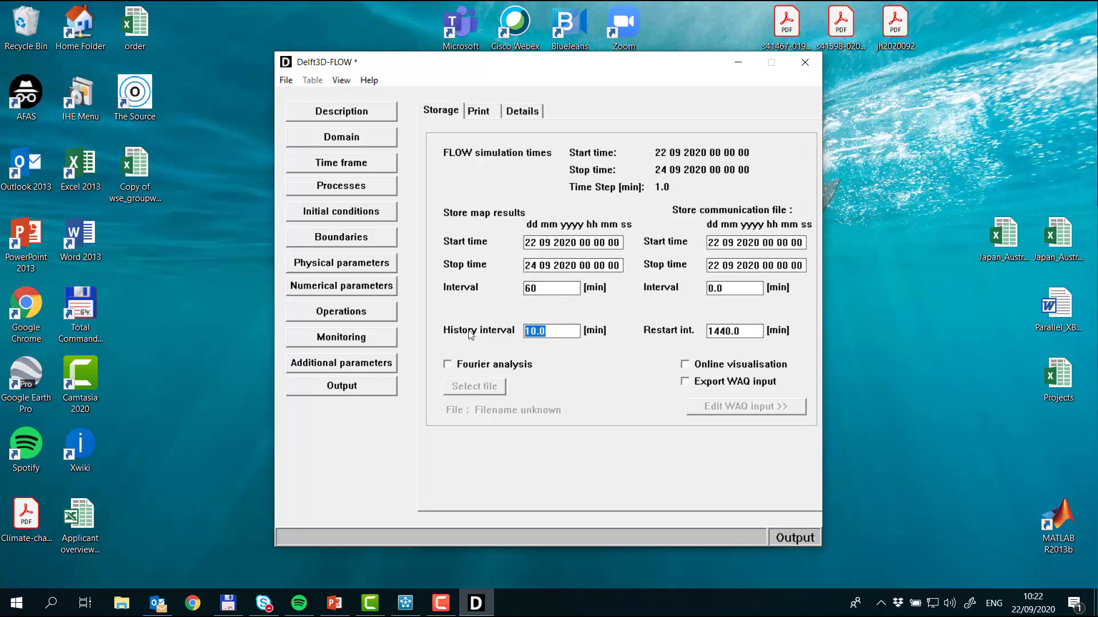
type("5")
left_click(746, 330)
left_click_drag(747, 330, 695, 331)
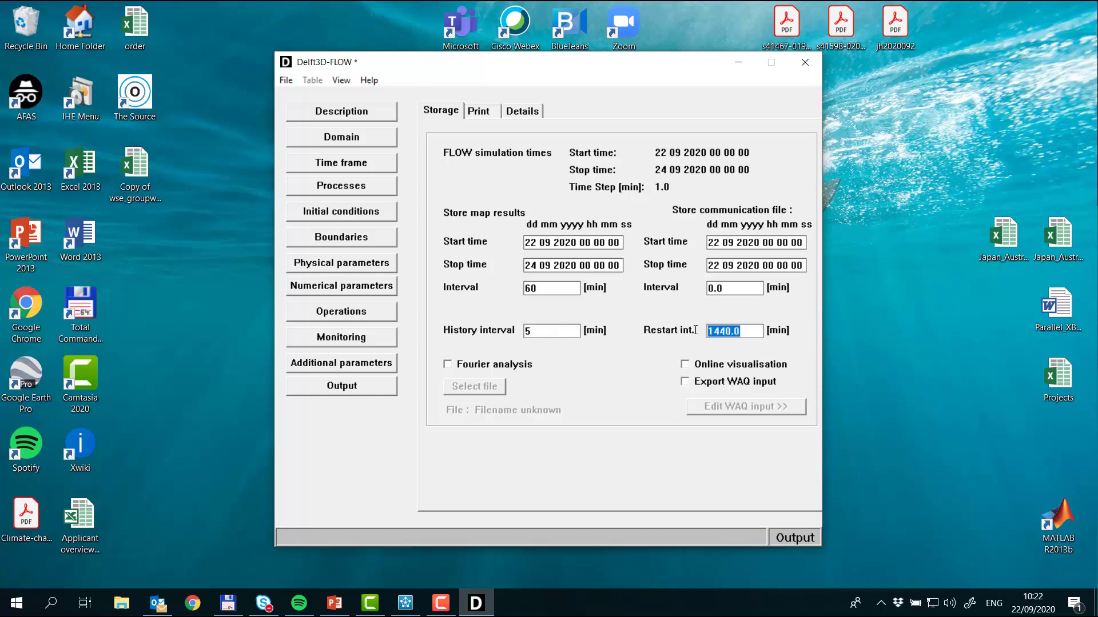
type("0")
Step: Start saving all input files and save the boundary definitions as case1 in the Case1a folder
left_click(288, 80)
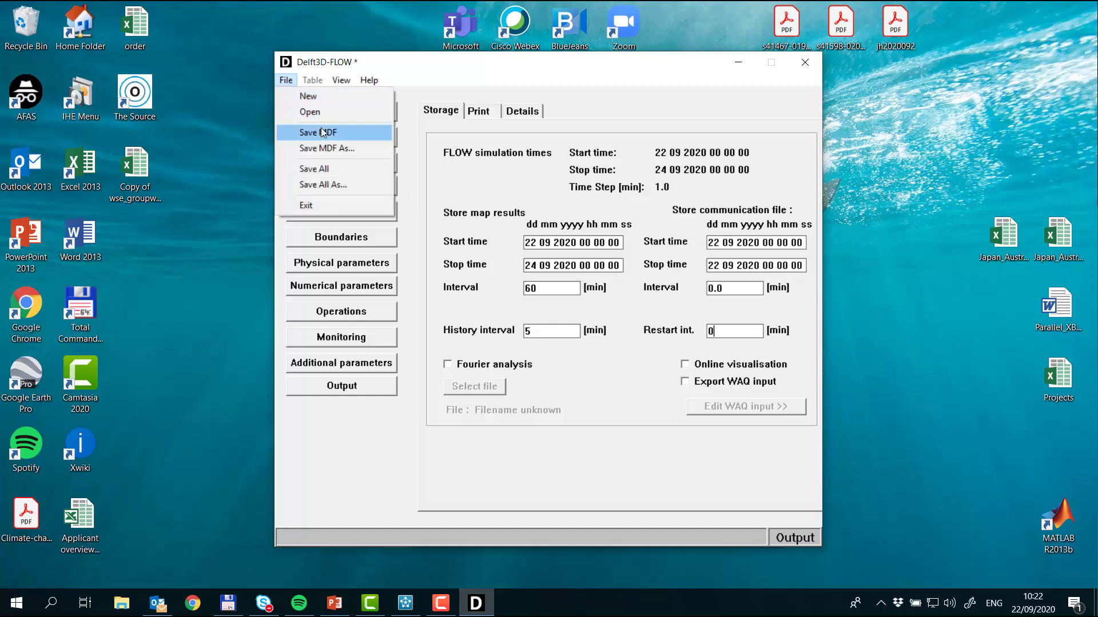
left_click(342, 172)
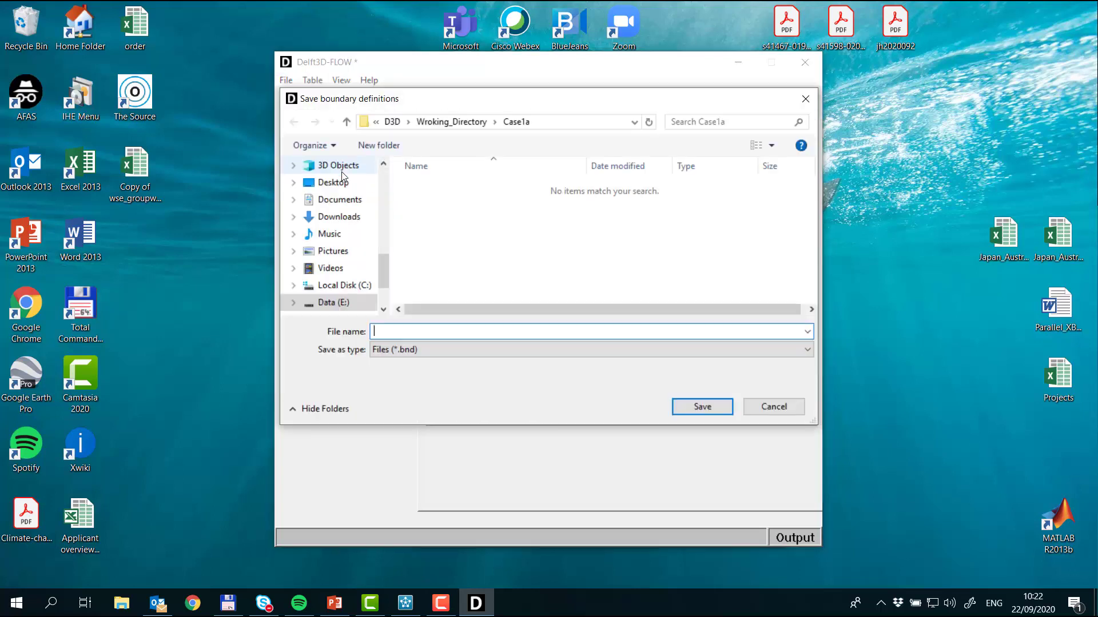
type("C")
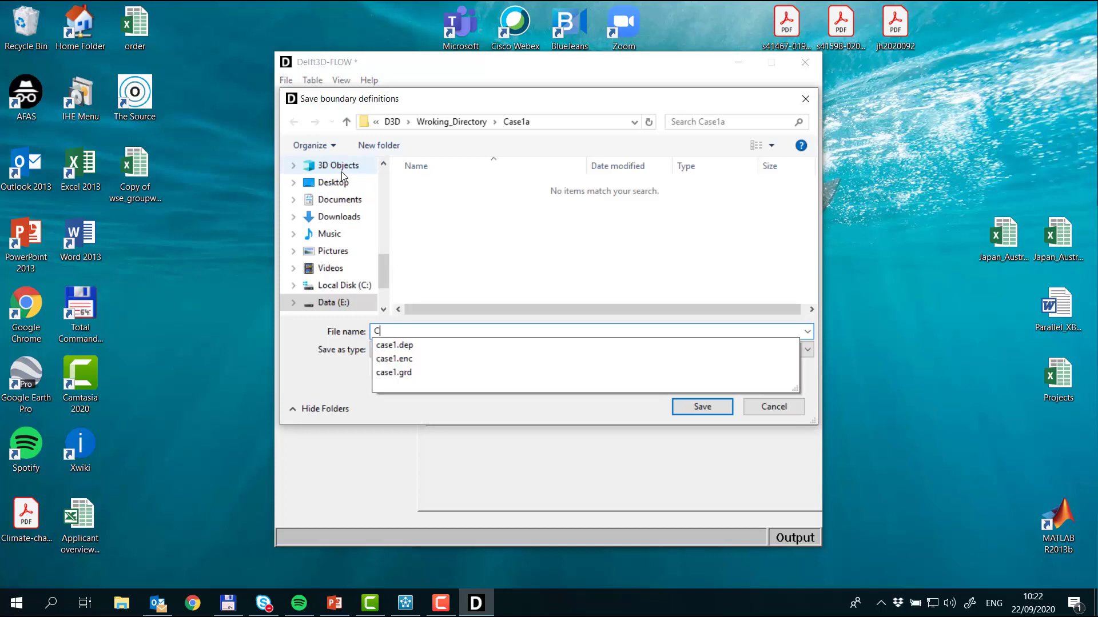
type("ase1")
key("Home")
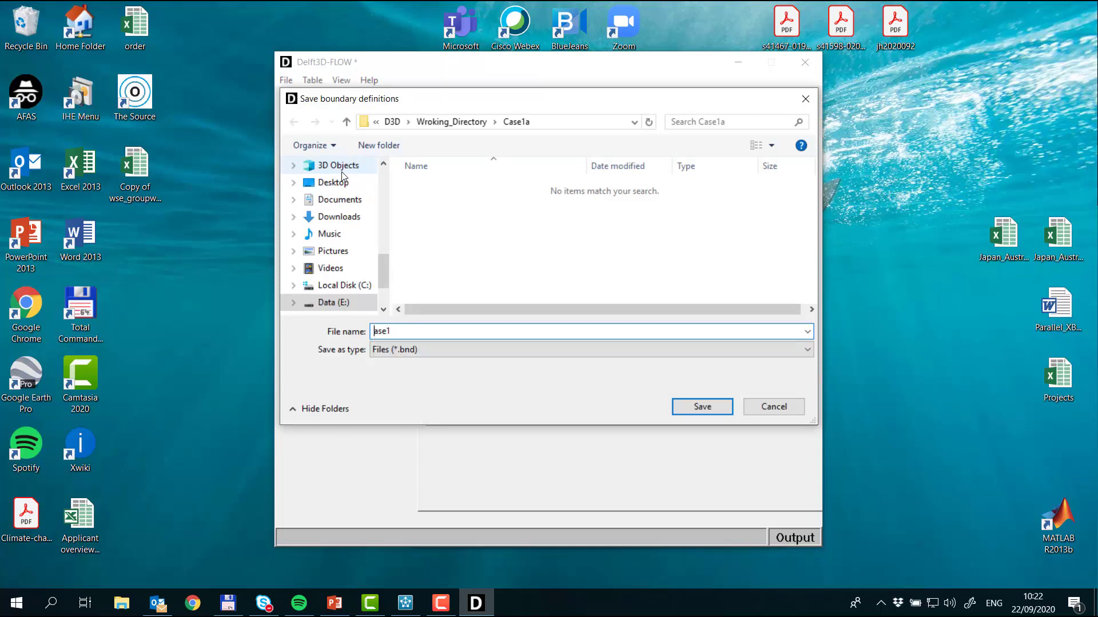
key("Delete")
type("c")
key("Home")
key("shift+Right")
key("shift+Right")
key("shift+Right")
key("shift+Right")
key("shift+Right")
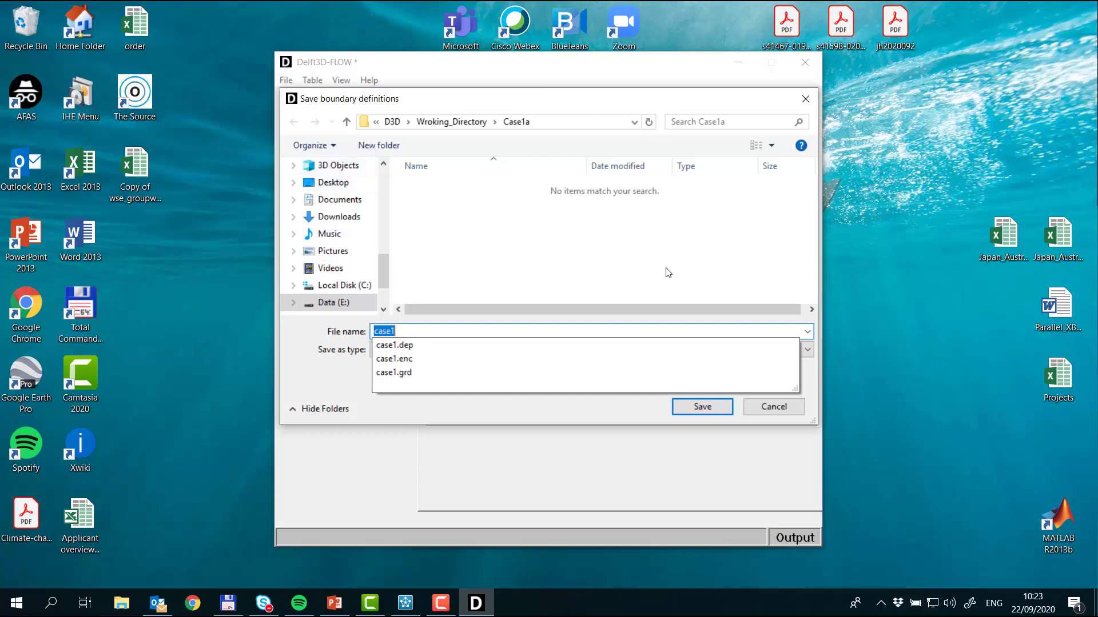
left_click(561, 314)
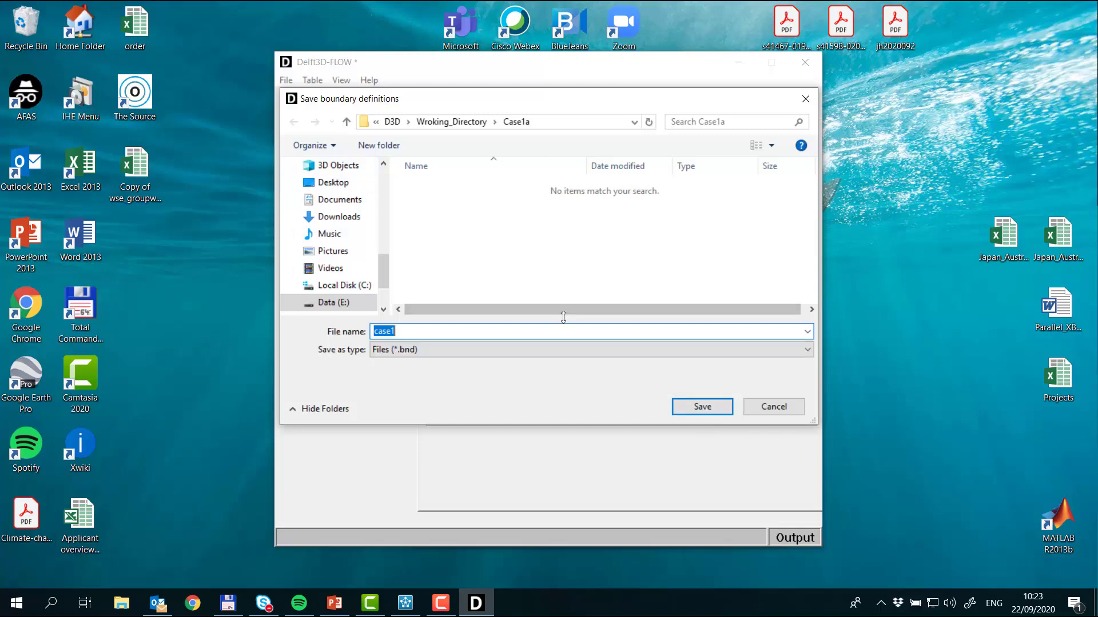
left_click(703, 405)
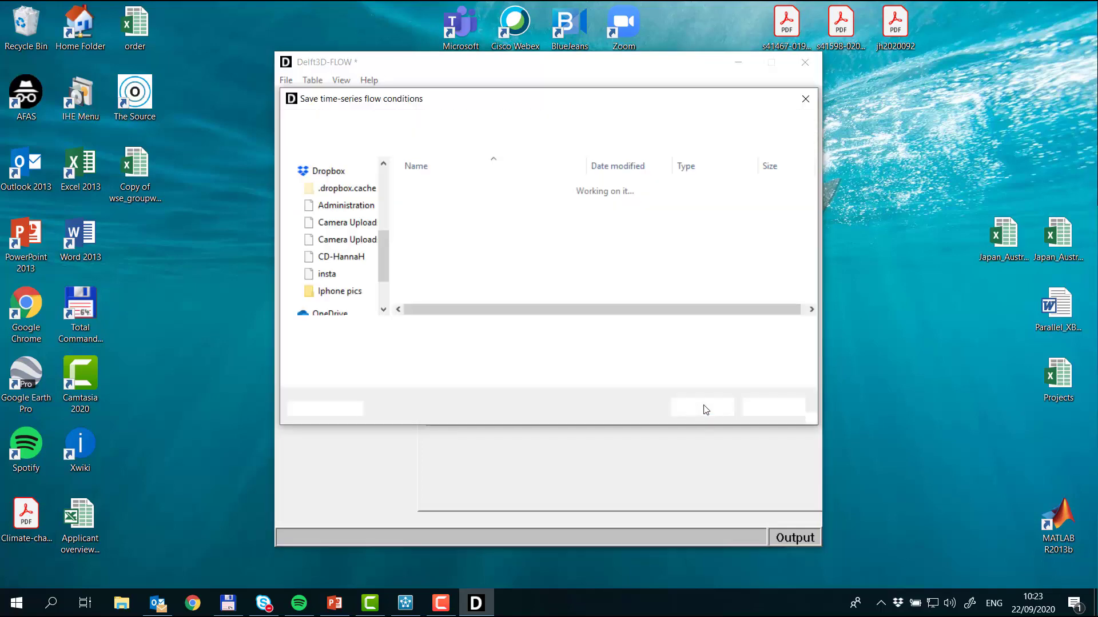
Step: Save the time-series flow conditions, cross-sections and observation points, each under the file name case1
type("case1")
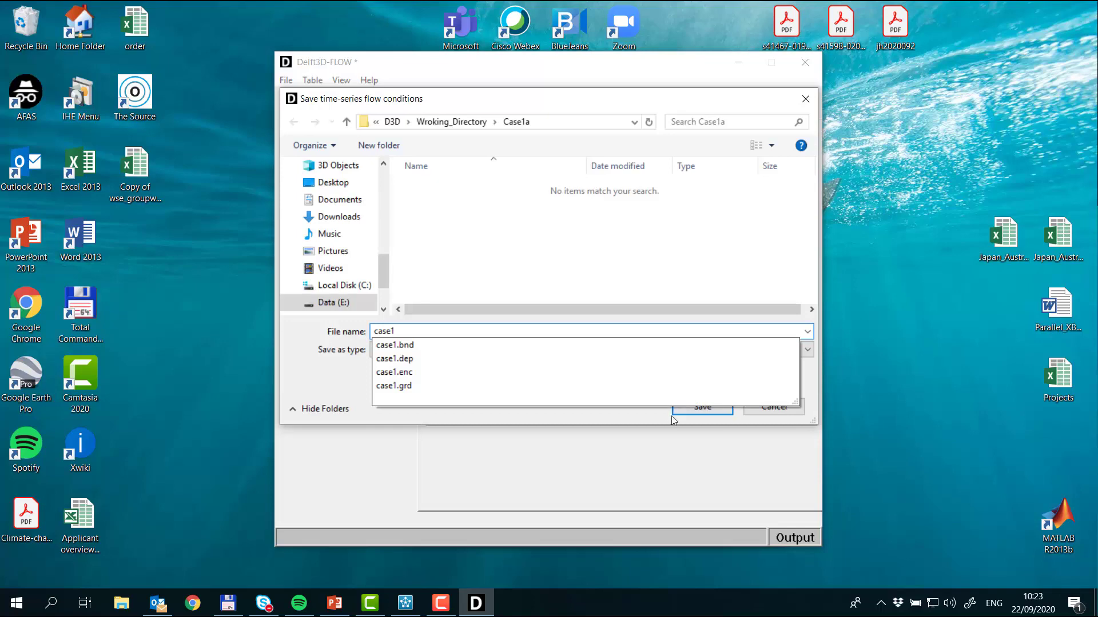
left_click(693, 410)
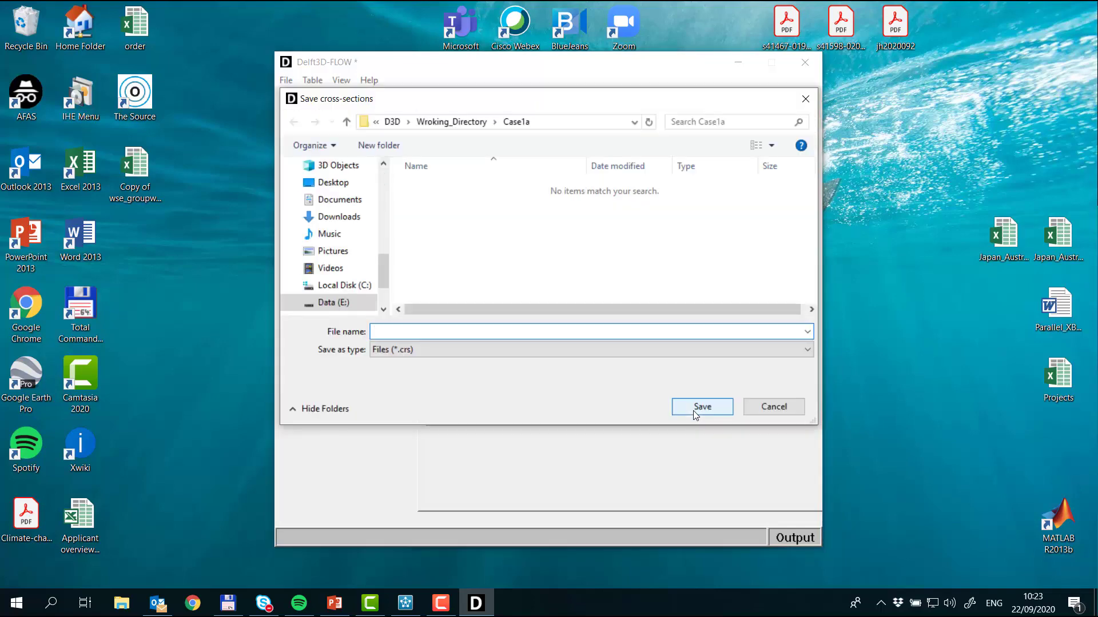
type("case1")
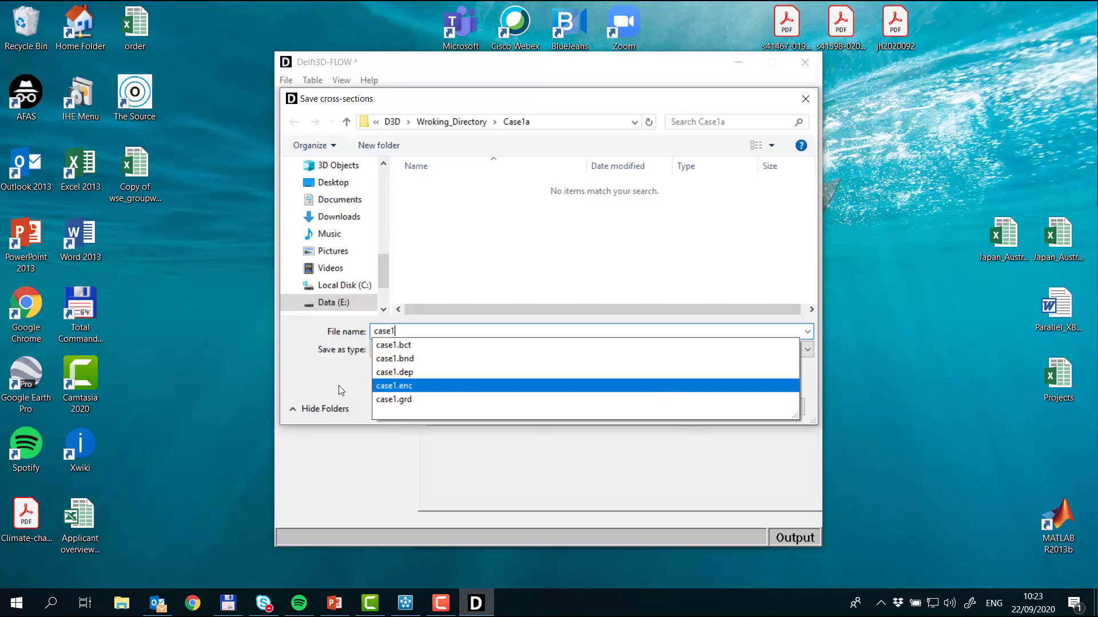
key("Return")
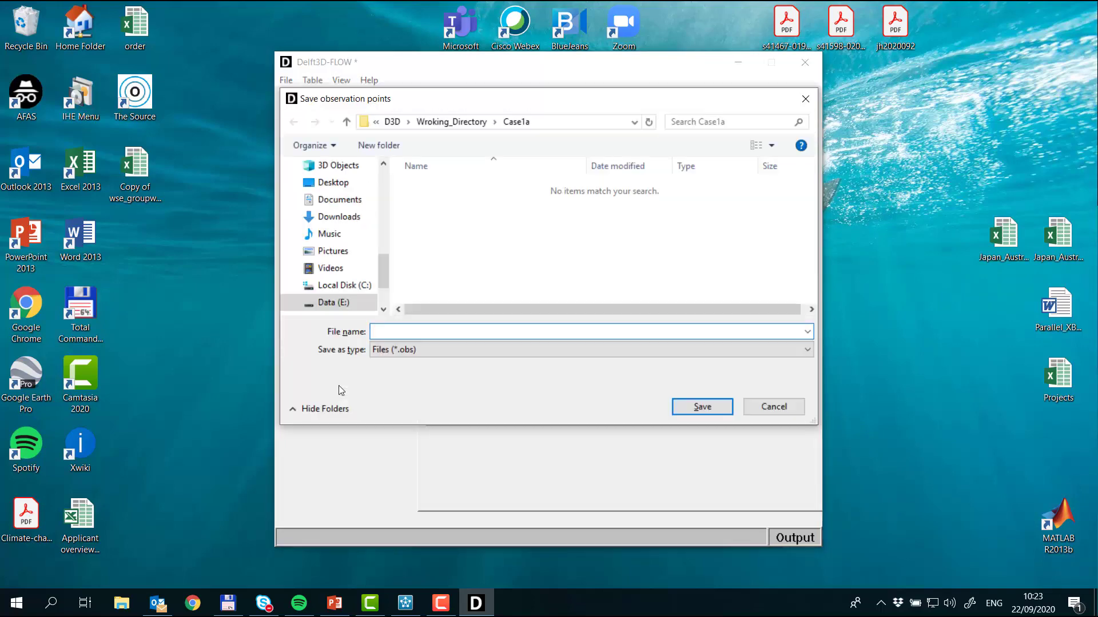
type("case1")
key("Return")
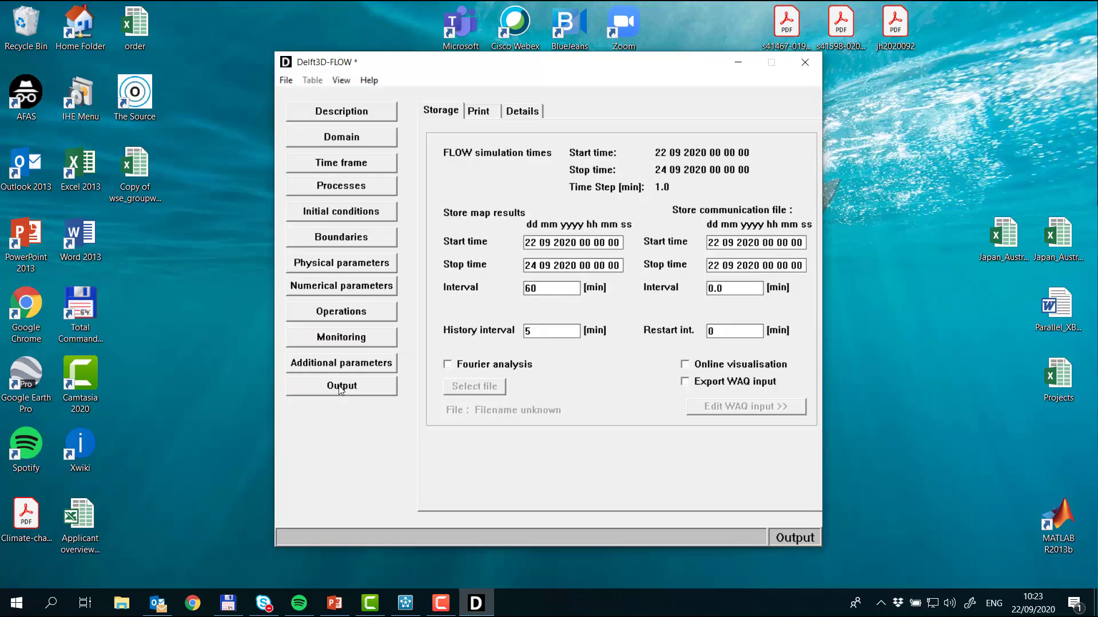
Step: Save the sediment data, morphological data and master definition file, each under the file name case1
type("case1")
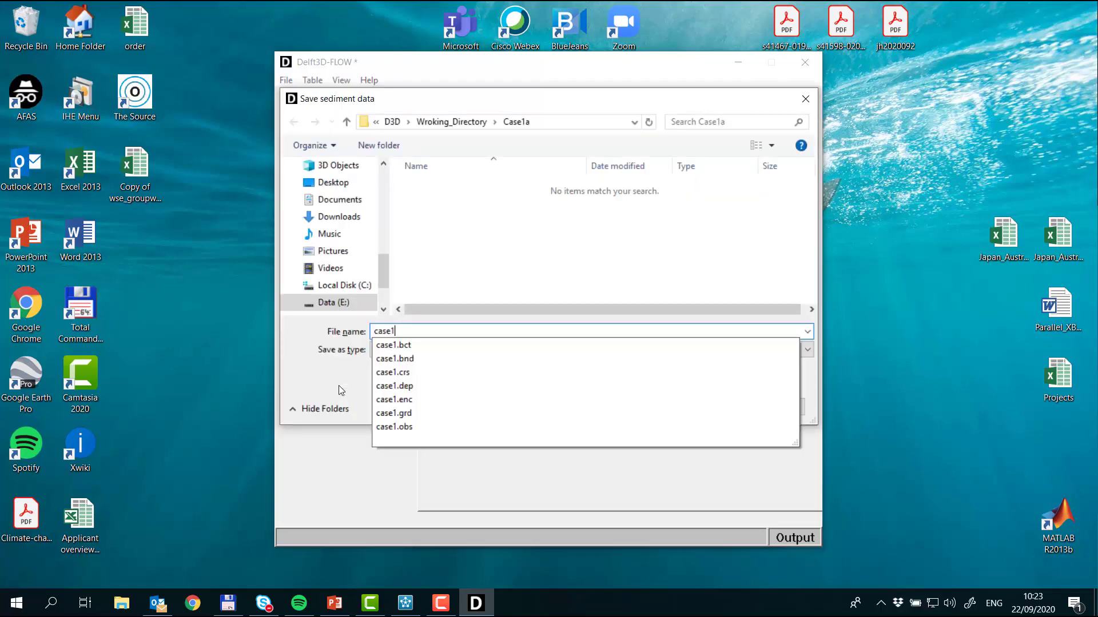
key("Return")
type("case1")
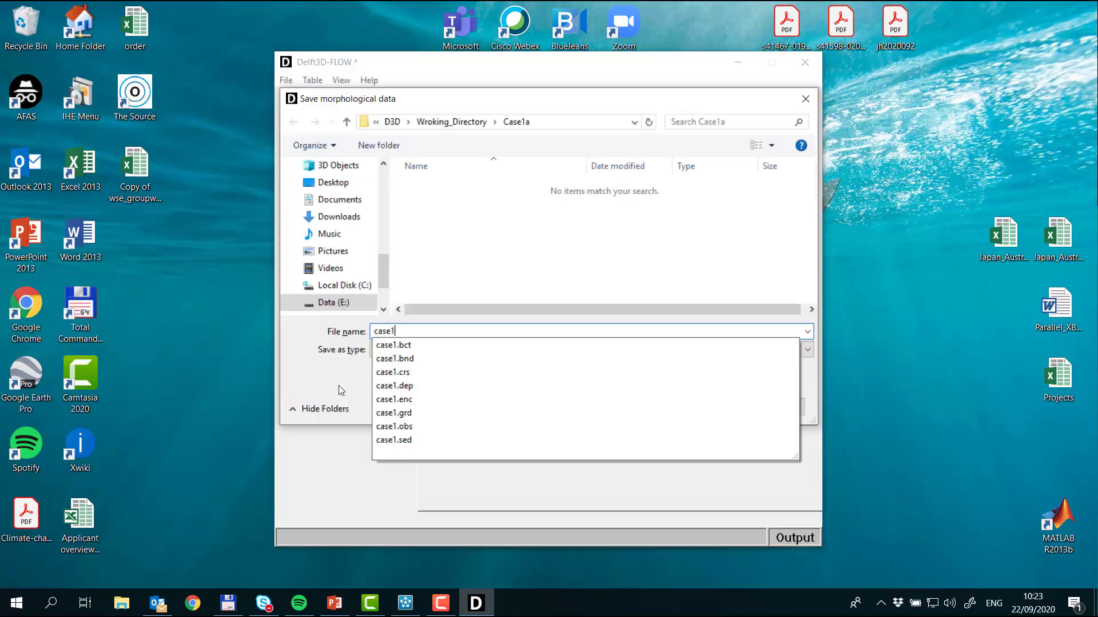
key("Return")
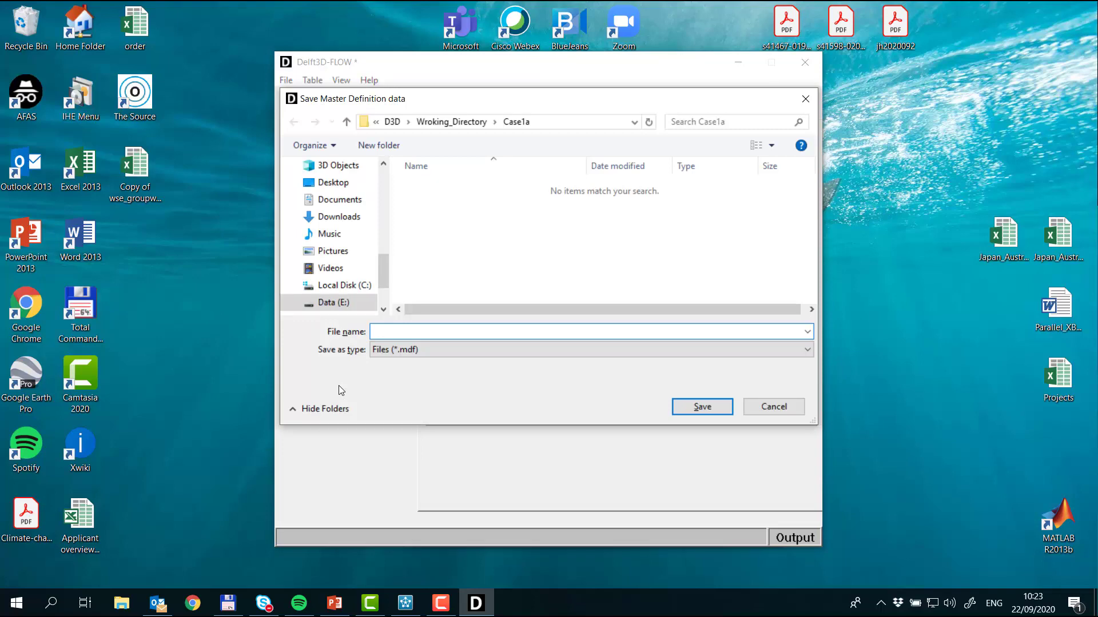
type("case1")
key("Return")
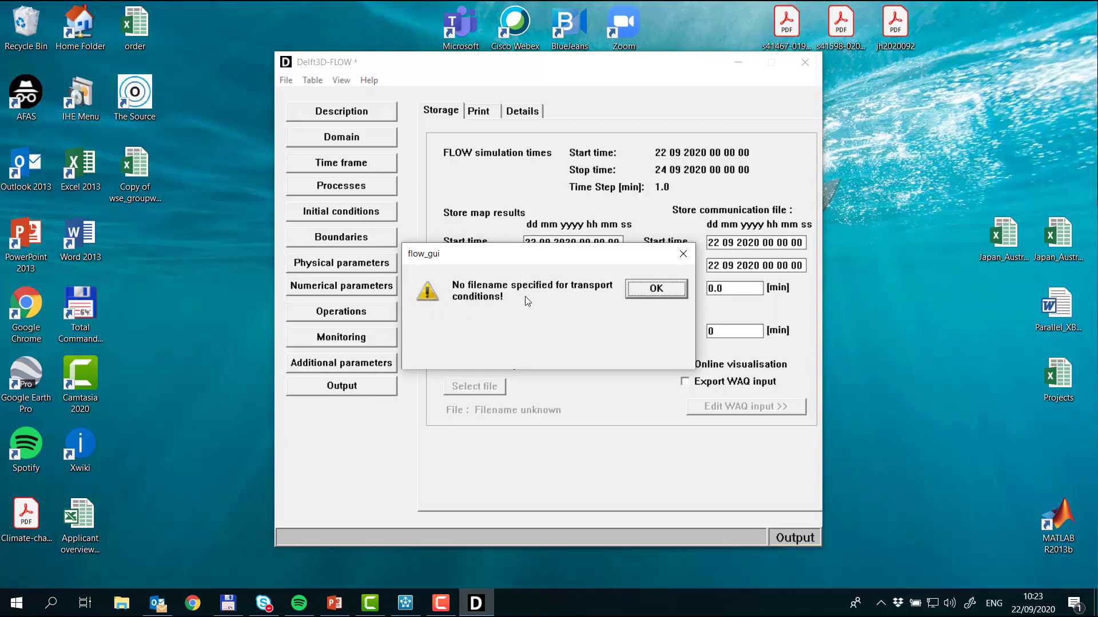
left_click(665, 291)
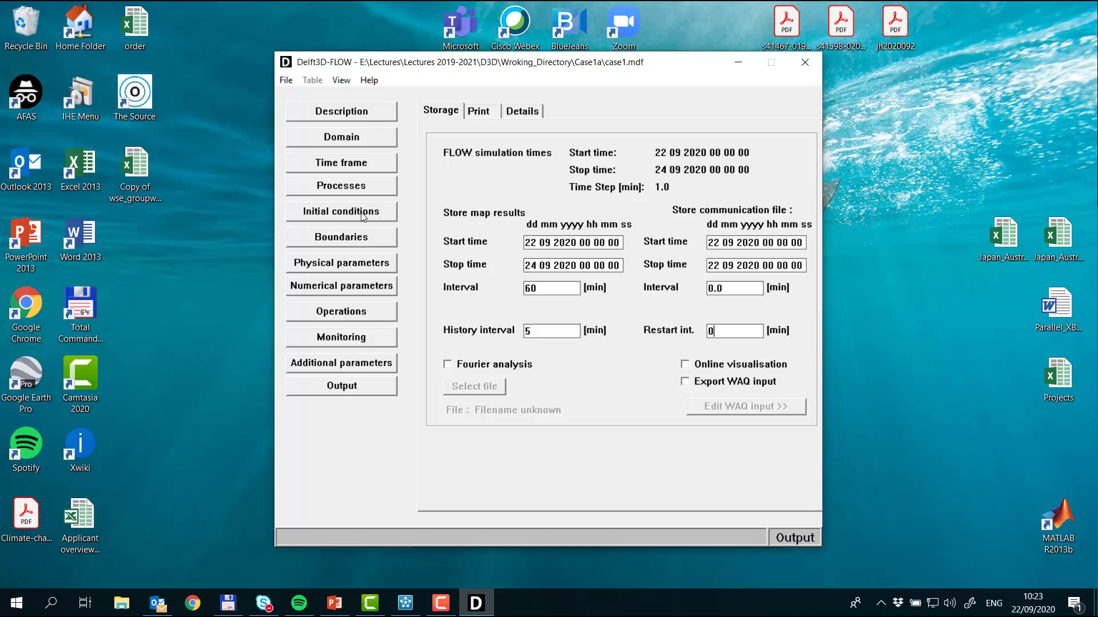
Step: Review the transport conditions of the DoS boundary for Sediment1
left_click(370, 238)
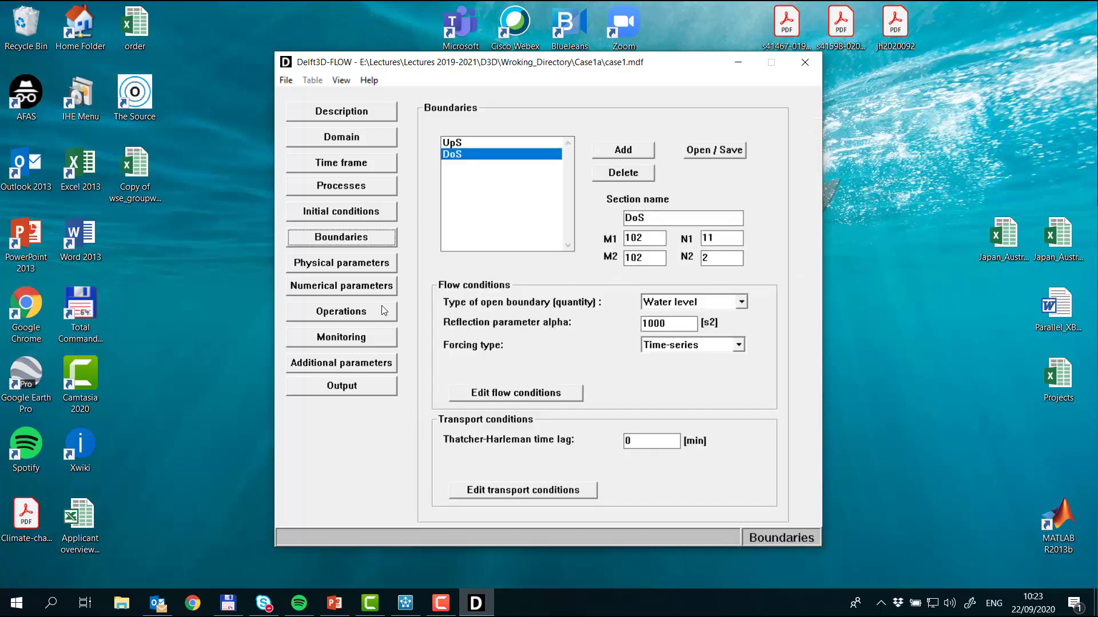
left_click(490, 493)
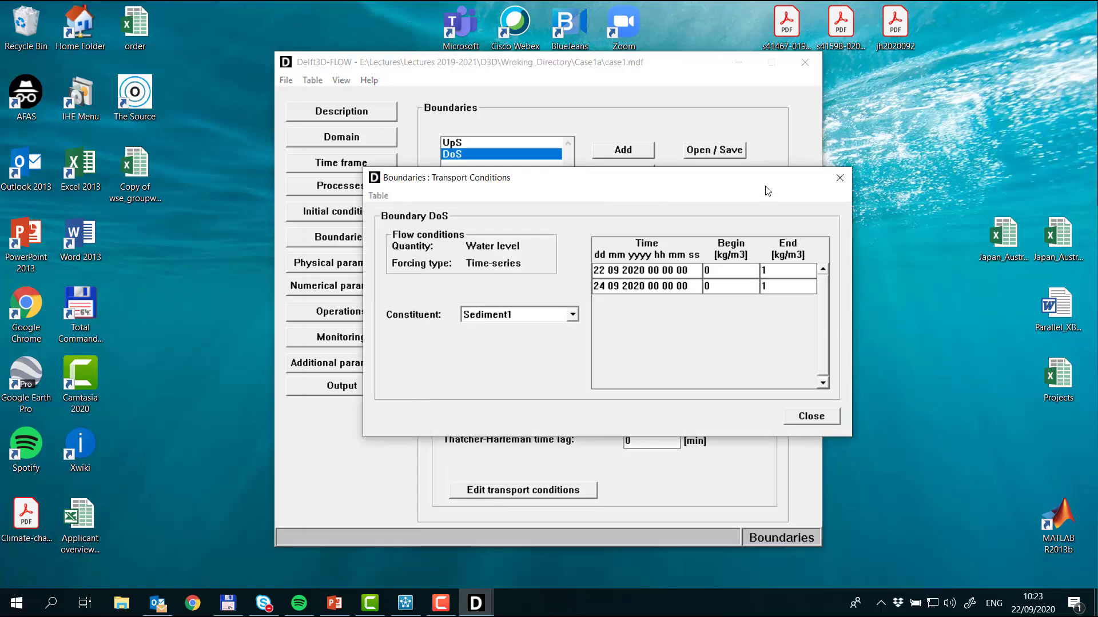
left_click(811, 416)
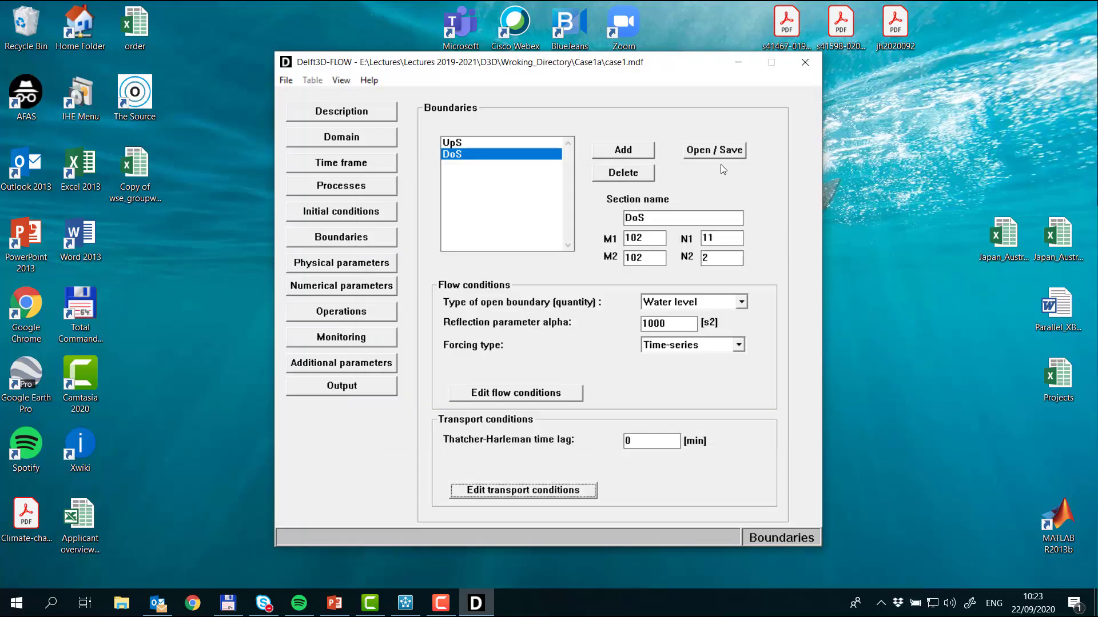
Step: Save the boundary transport conditions as case1 and save the MDF file again
left_click(717, 152)
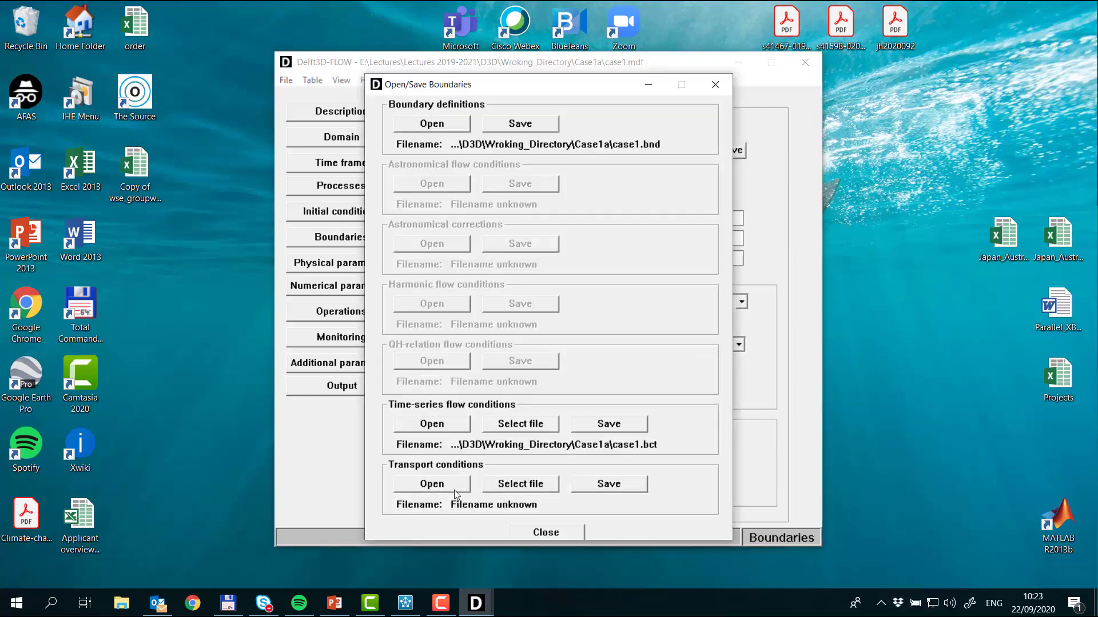
left_click(626, 483)
type("case1")
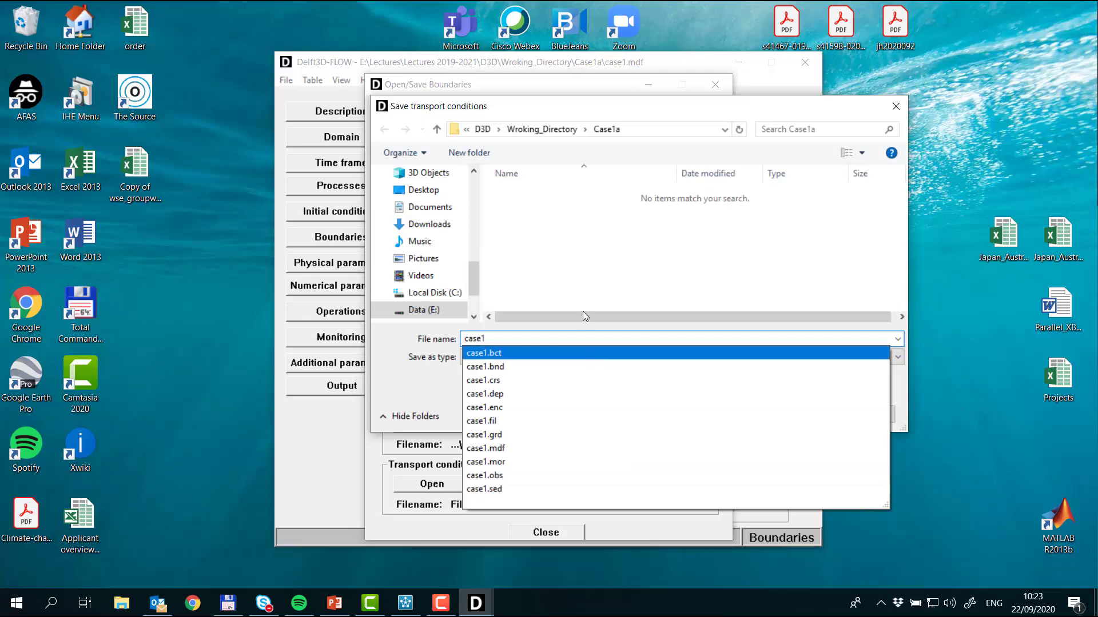
left_click(591, 298)
left_click(798, 416)
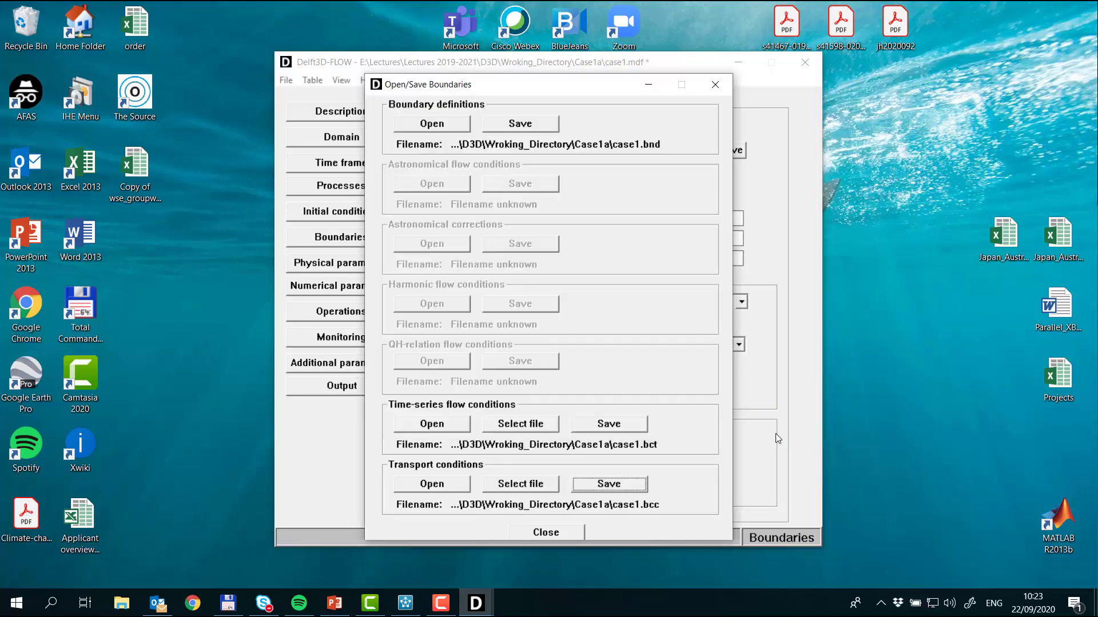
left_click(571, 530)
left_click(287, 80)
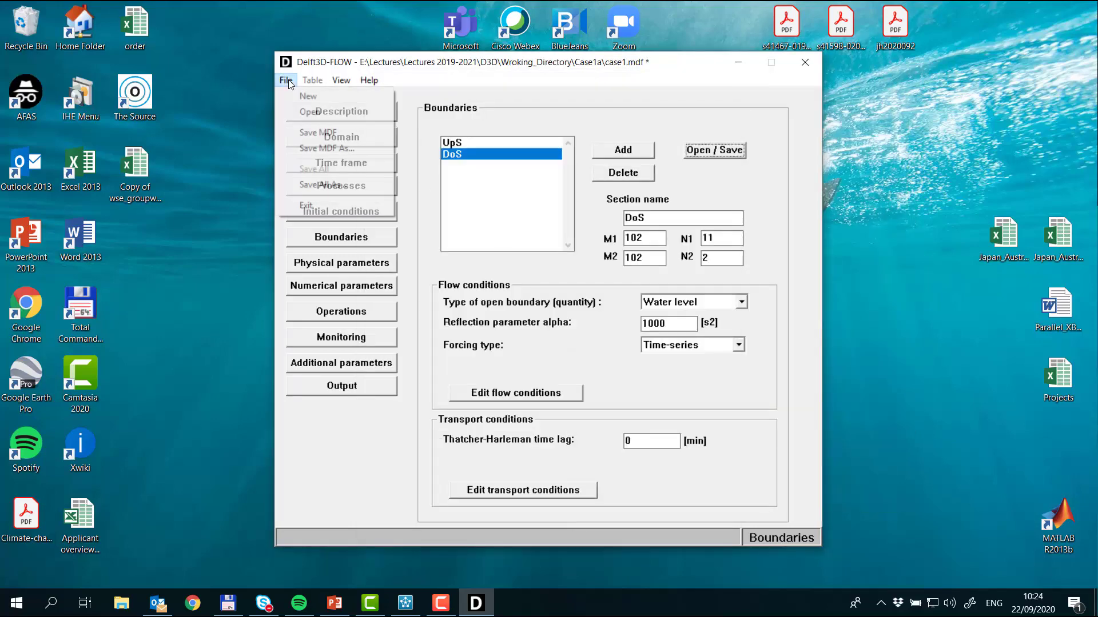
left_click(348, 135)
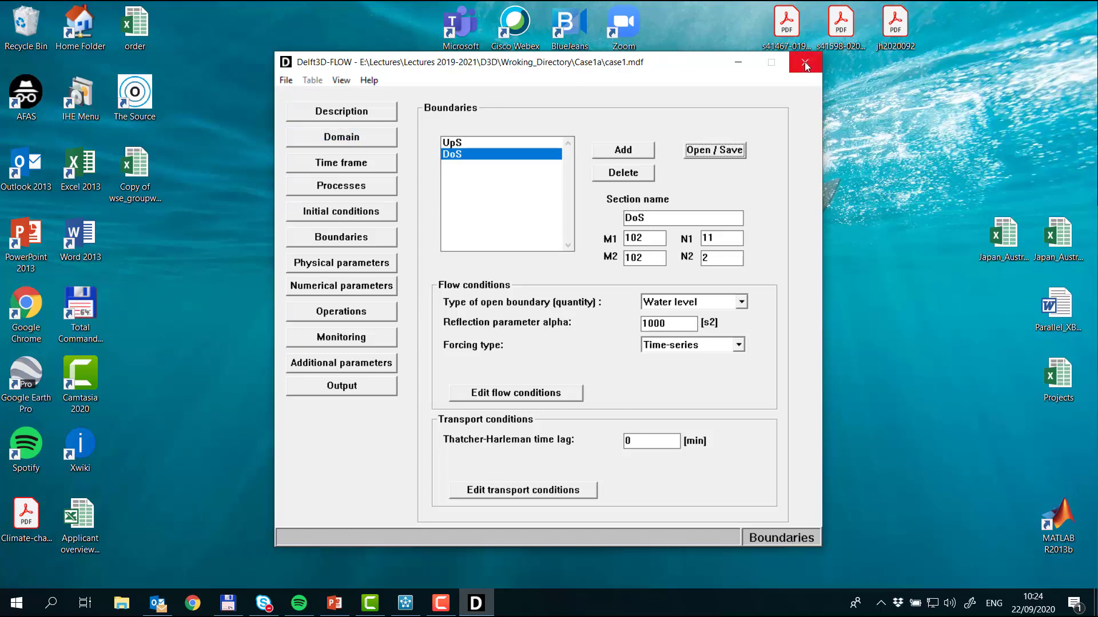
Step: Switch to Total Commander and examine the contents of E-H.txt in the files_that_can _help folder
left_click(737, 66)
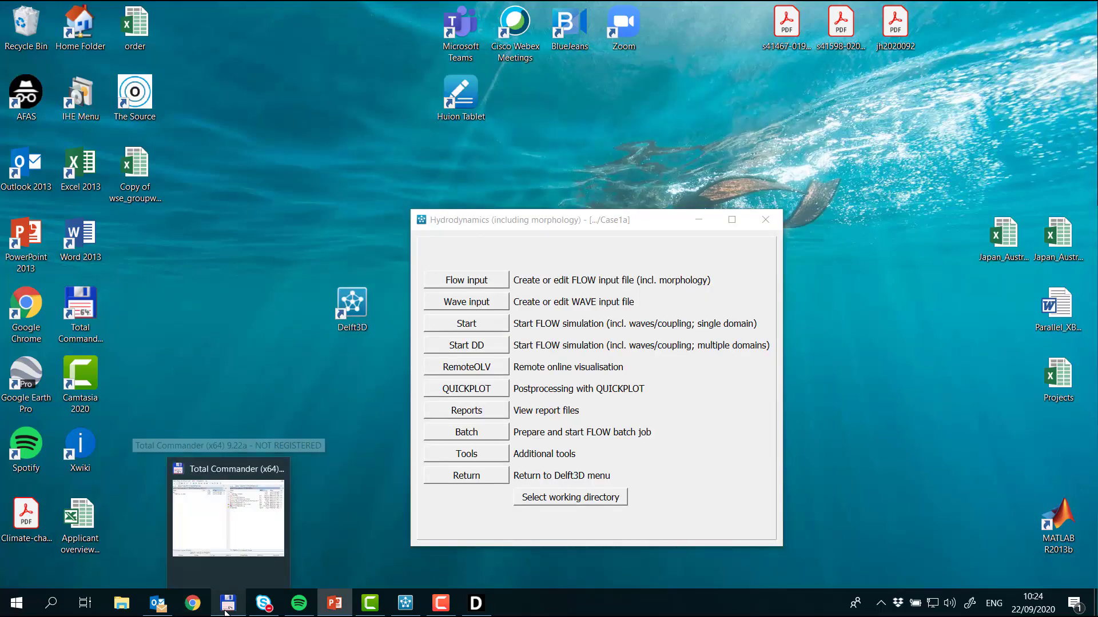
left_click(247, 525)
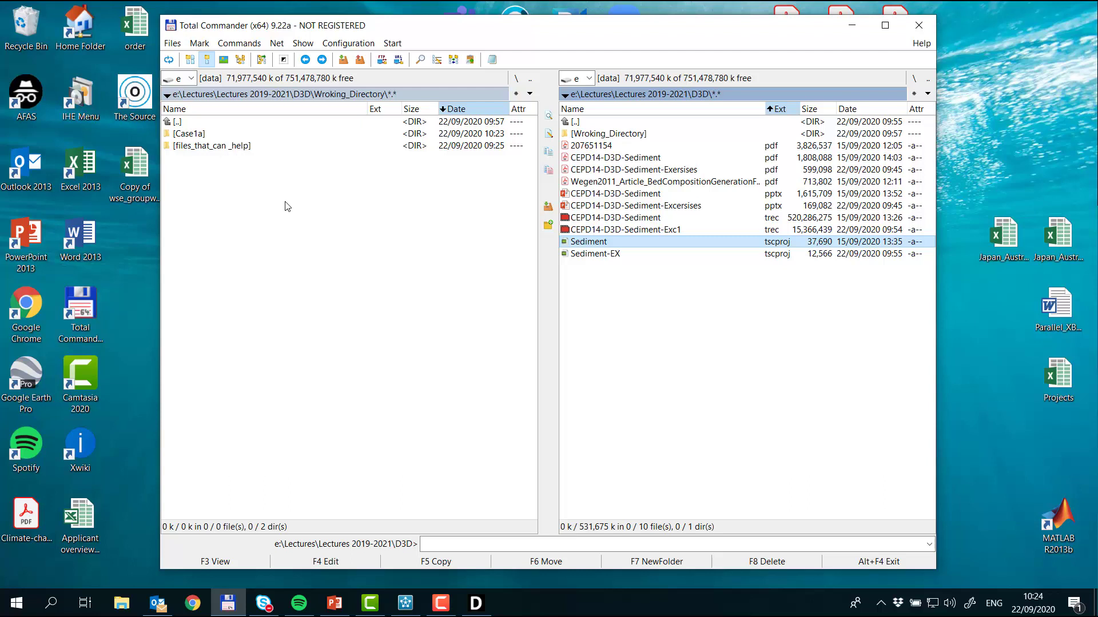
double_click(246, 146)
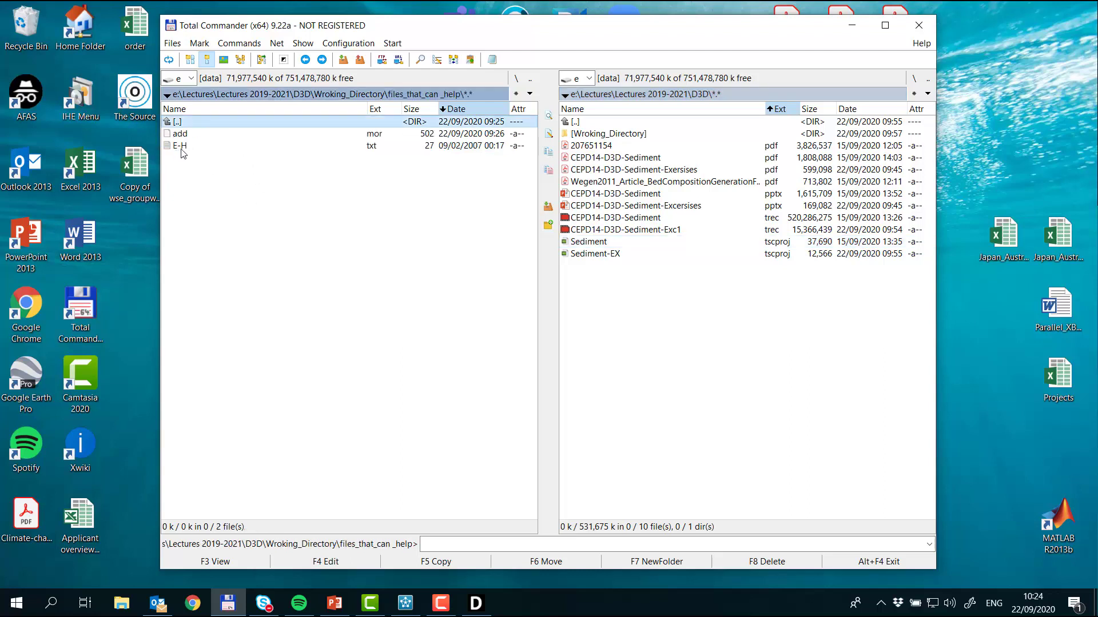
left_click(314, 151)
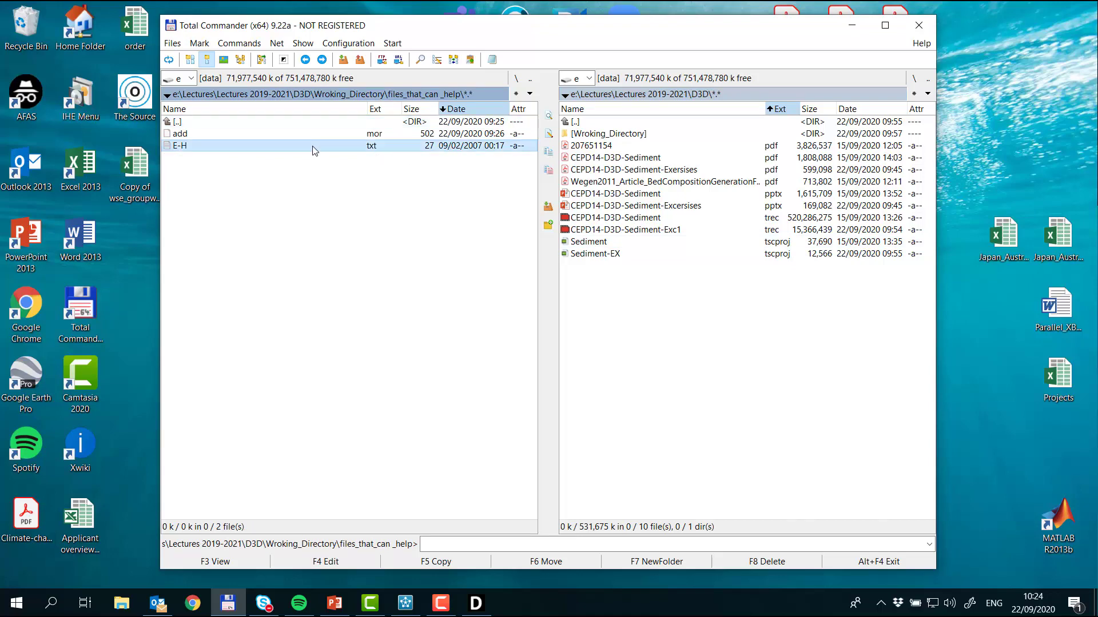
key("F3")
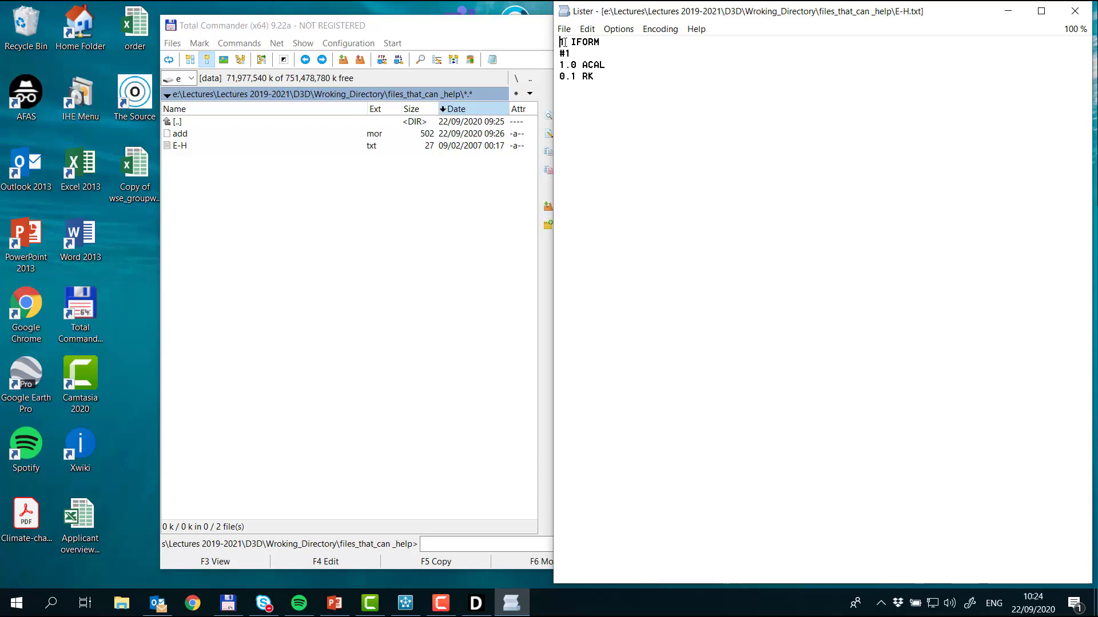
left_click_drag(572, 53, 559, 87)
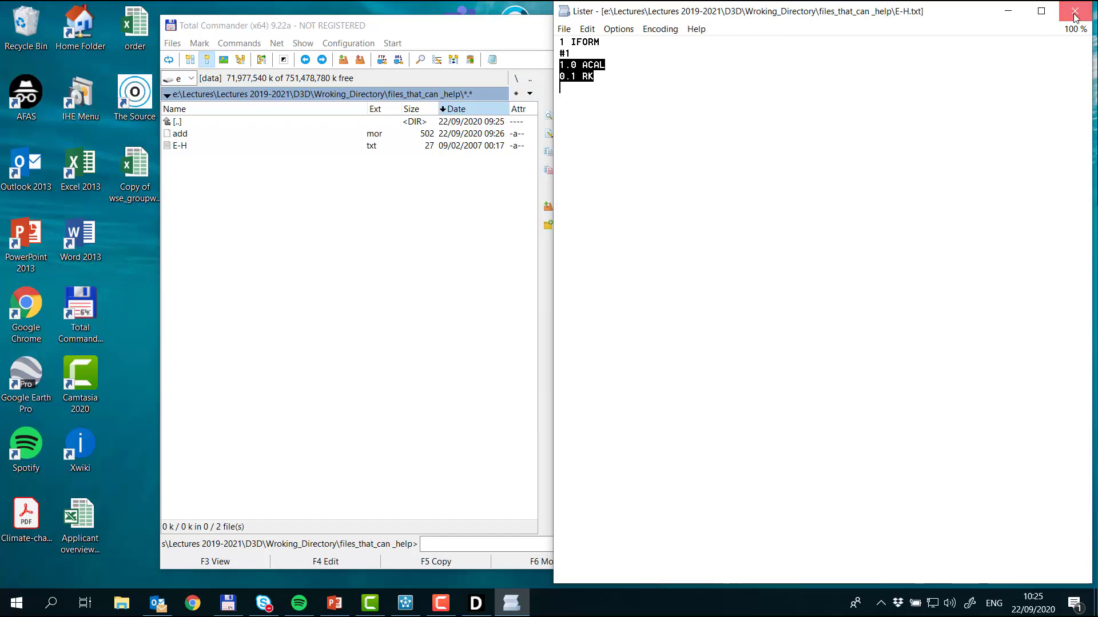
Step: Copy E-H.txt from the files_that_can _help folder into the Case1a folder
key("Escape")
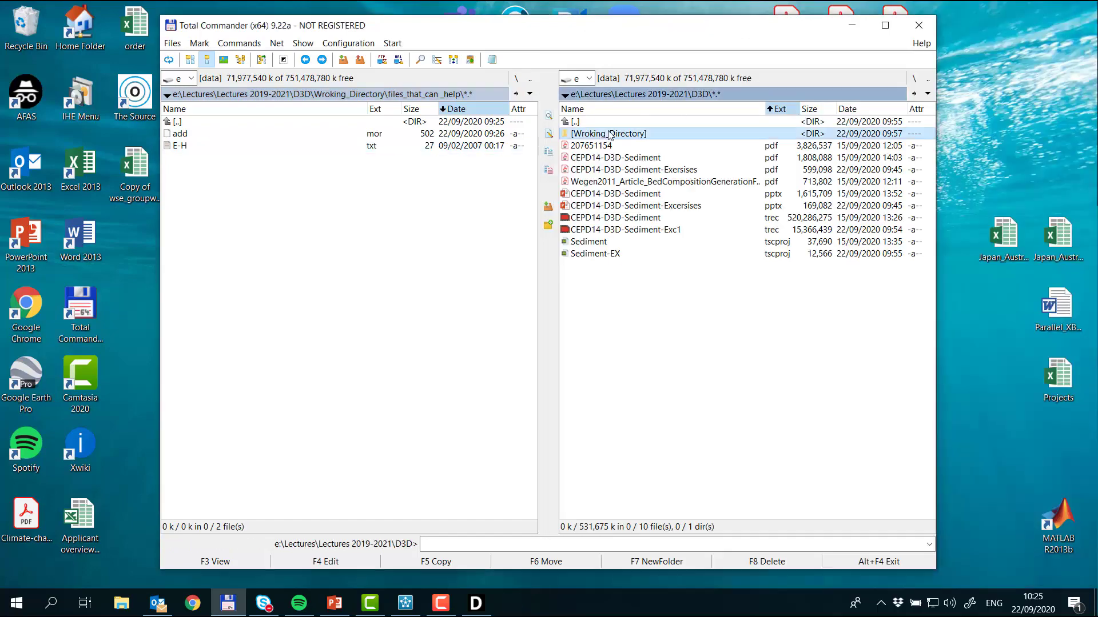
double_click(607, 133)
double_click(615, 136)
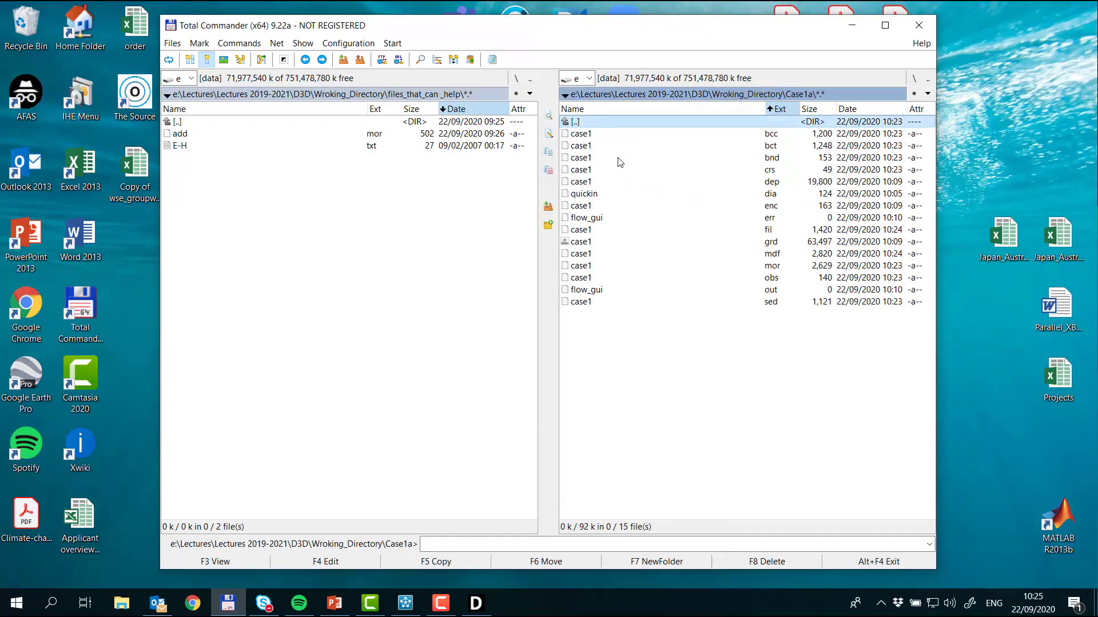
double_click(616, 124)
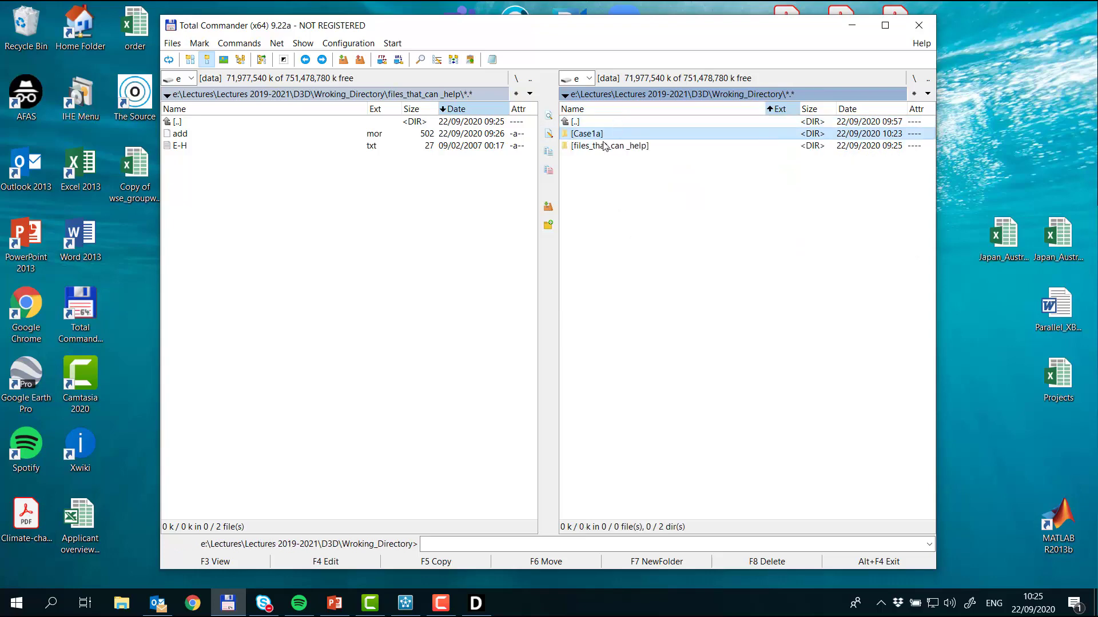
double_click(616, 139)
left_click(239, 148)
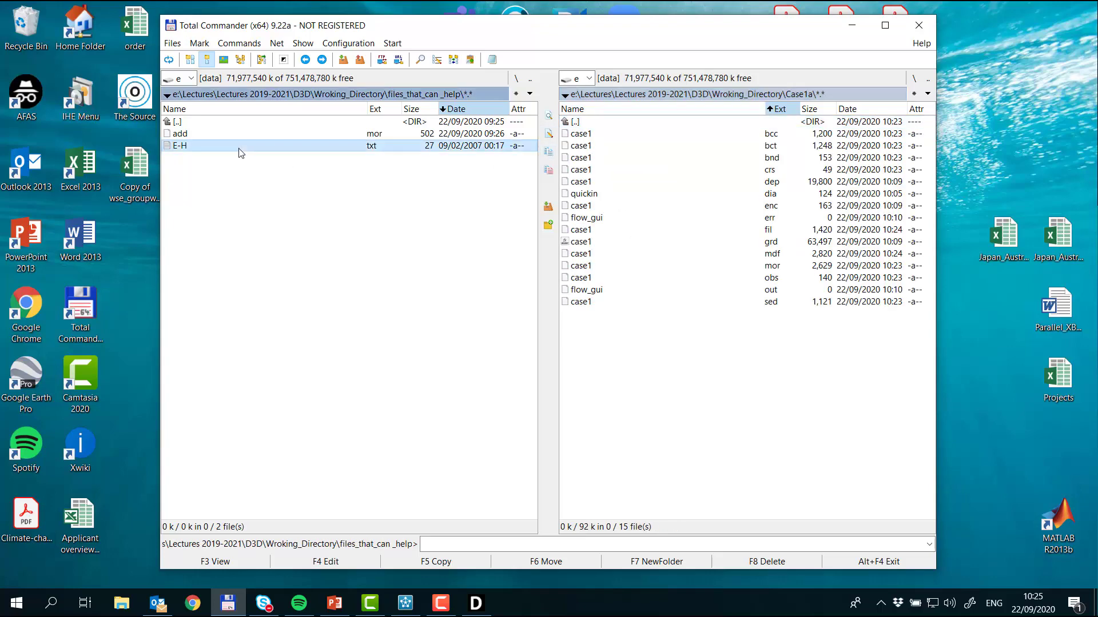
key("F5")
key("Return")
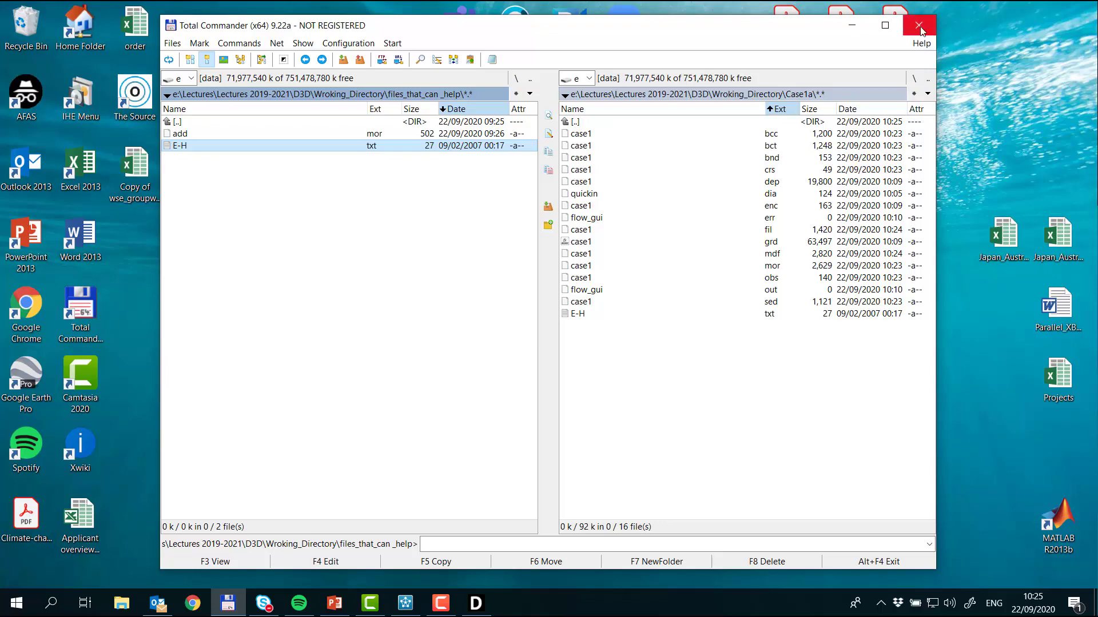
Step: Switch to the Delft3D Hydrodynamics menu and run the single-domain FLOW simulation with case1.mdf, closing its run window once finished
left_click(851, 27)
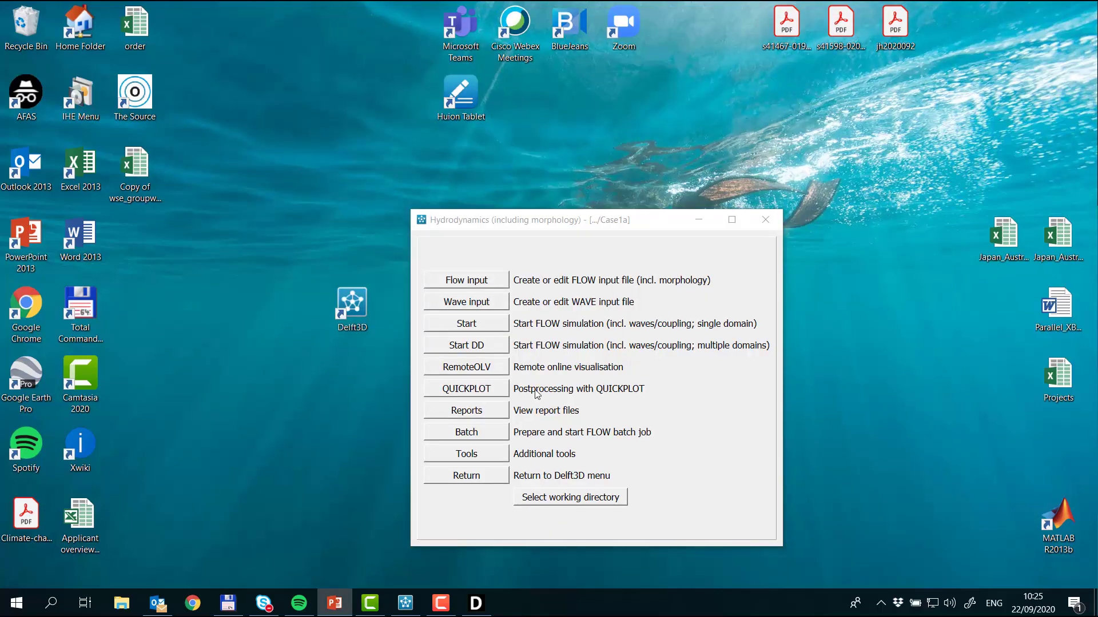
left_click(485, 331)
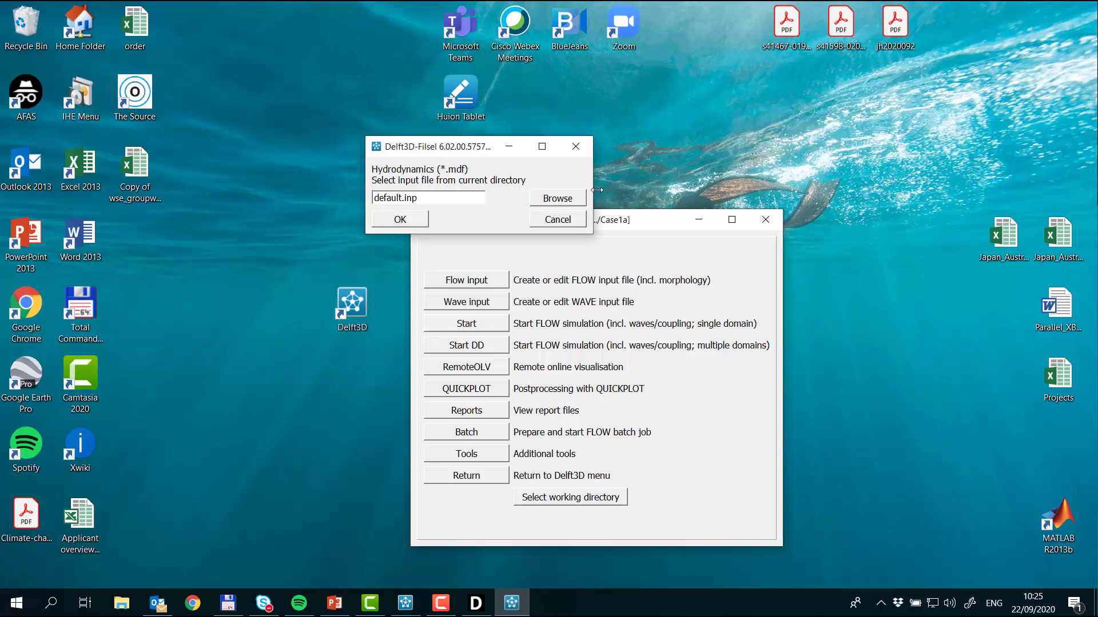
left_click(574, 201)
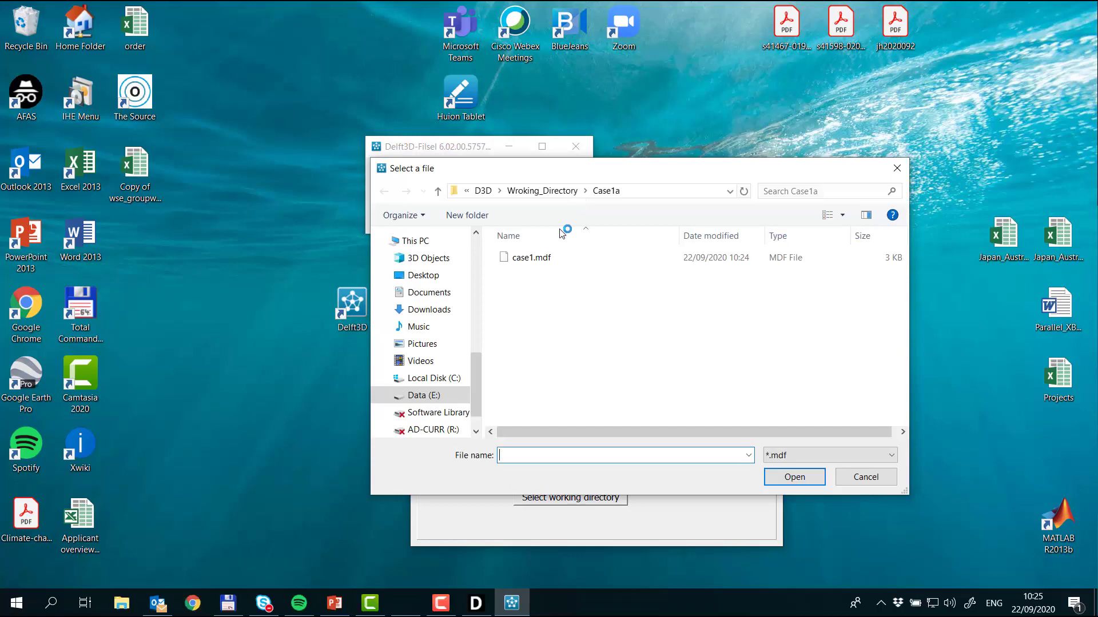
left_click(560, 262)
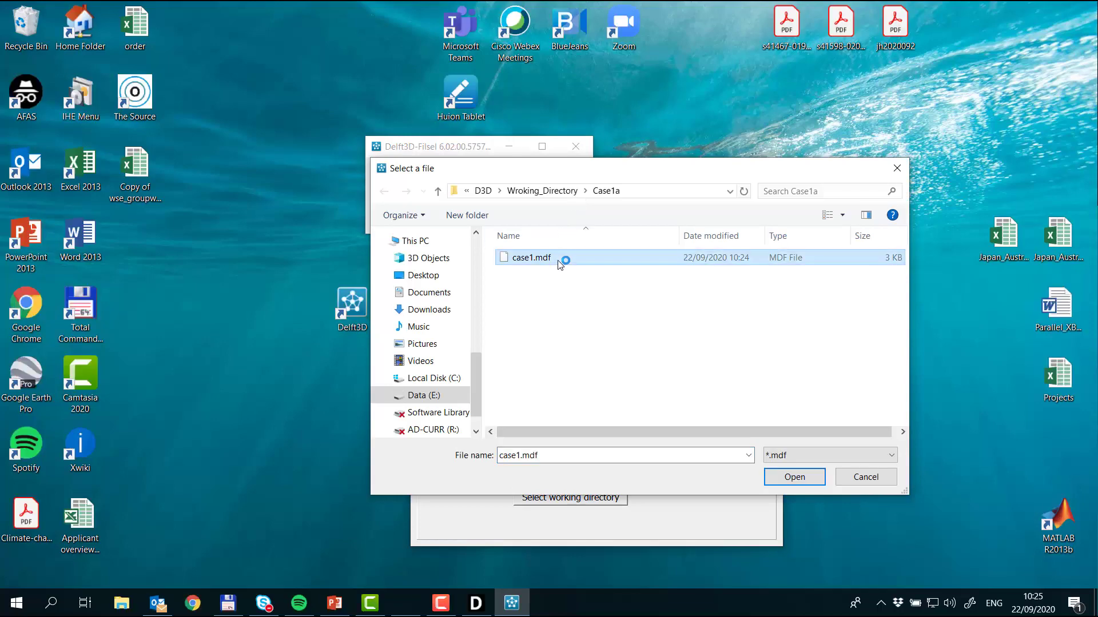
left_click(793, 479)
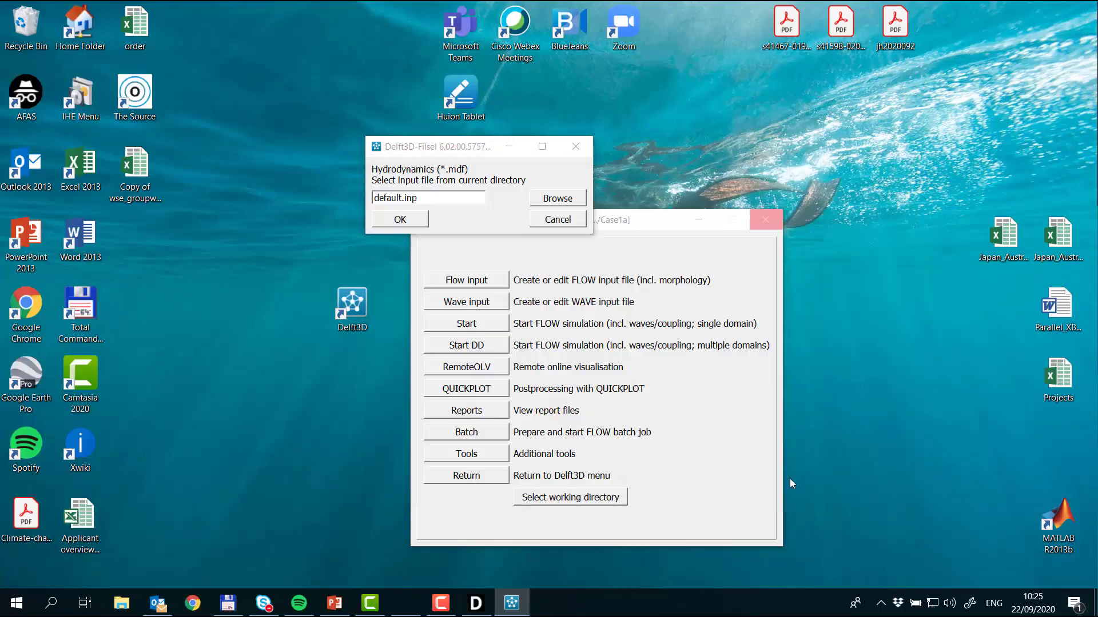
left_click(420, 222)
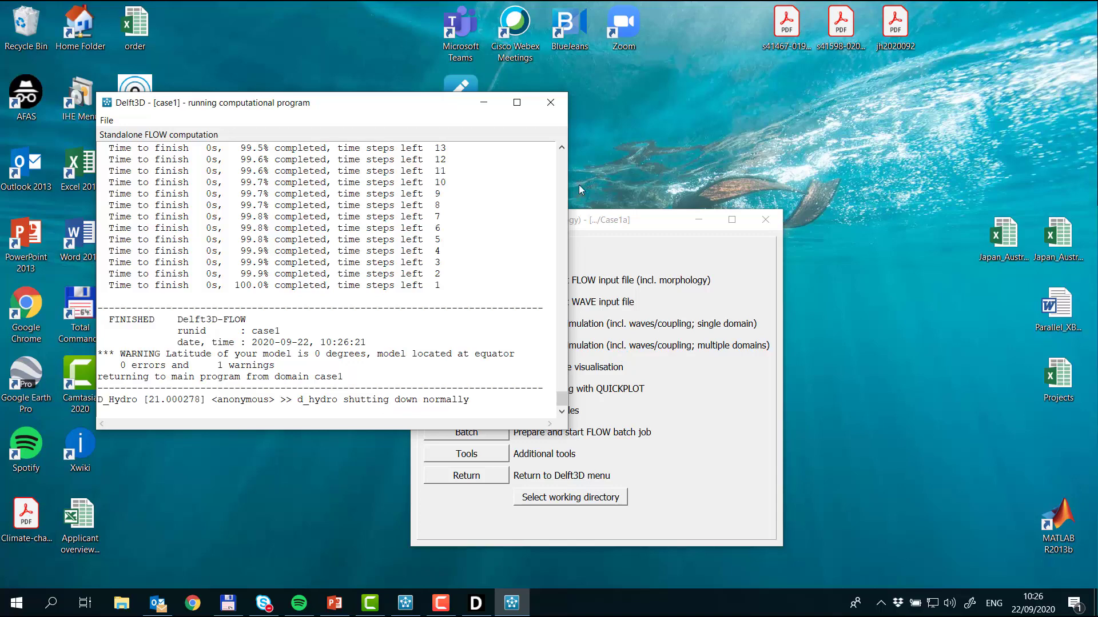
left_click(554, 101)
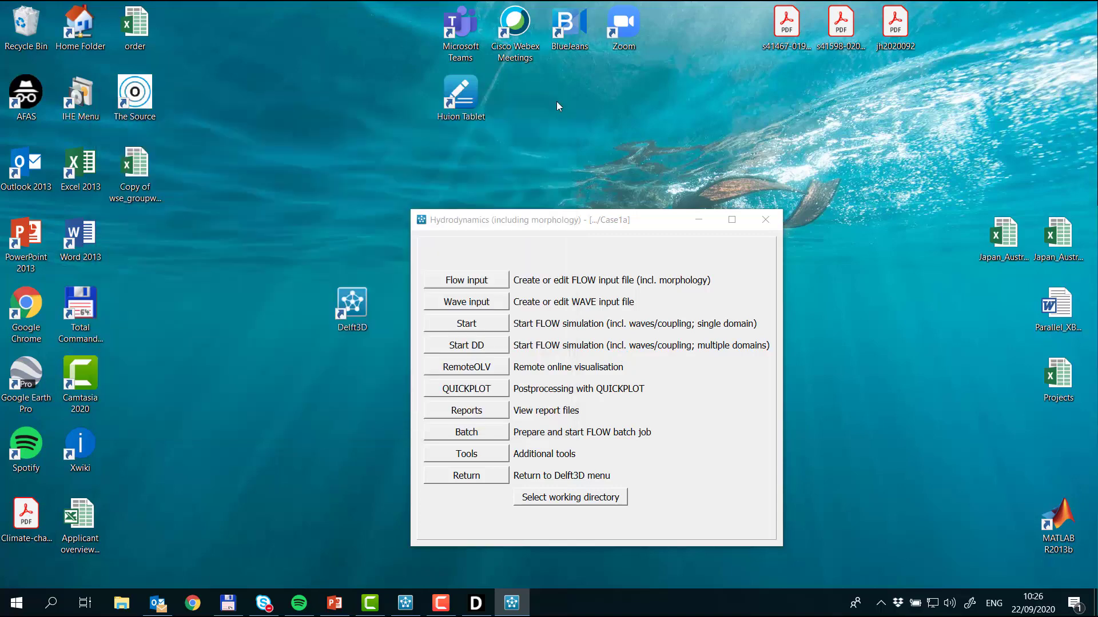
Step: Switch to Total Commander, sort the Case1a files by date and review the simulation diagnostics in tri-diag.case1
left_click(230, 606)
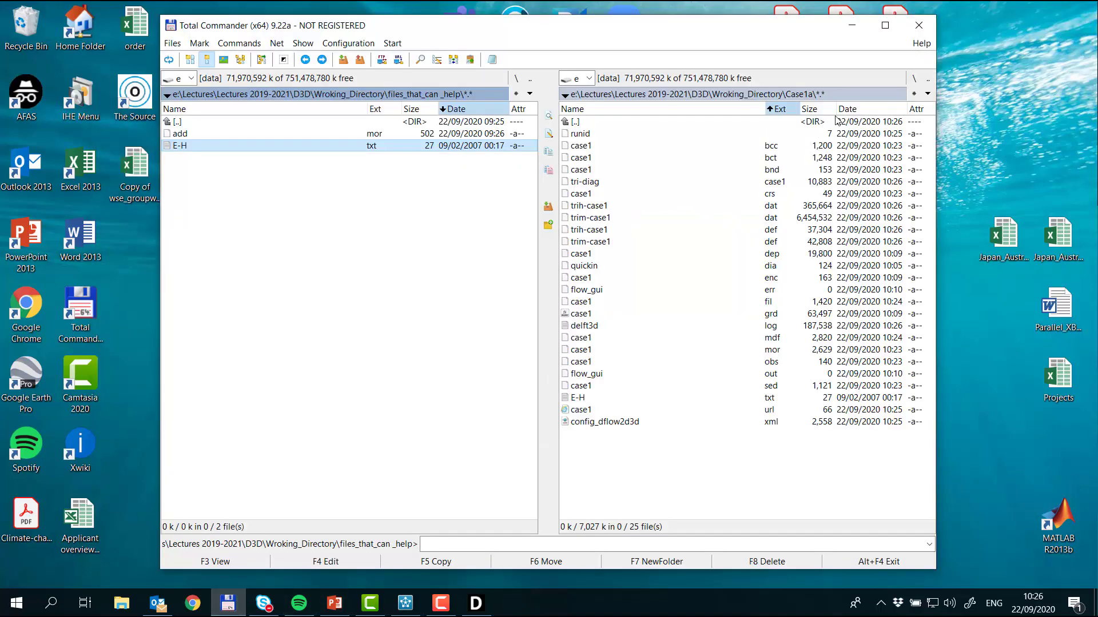
left_click(864, 109)
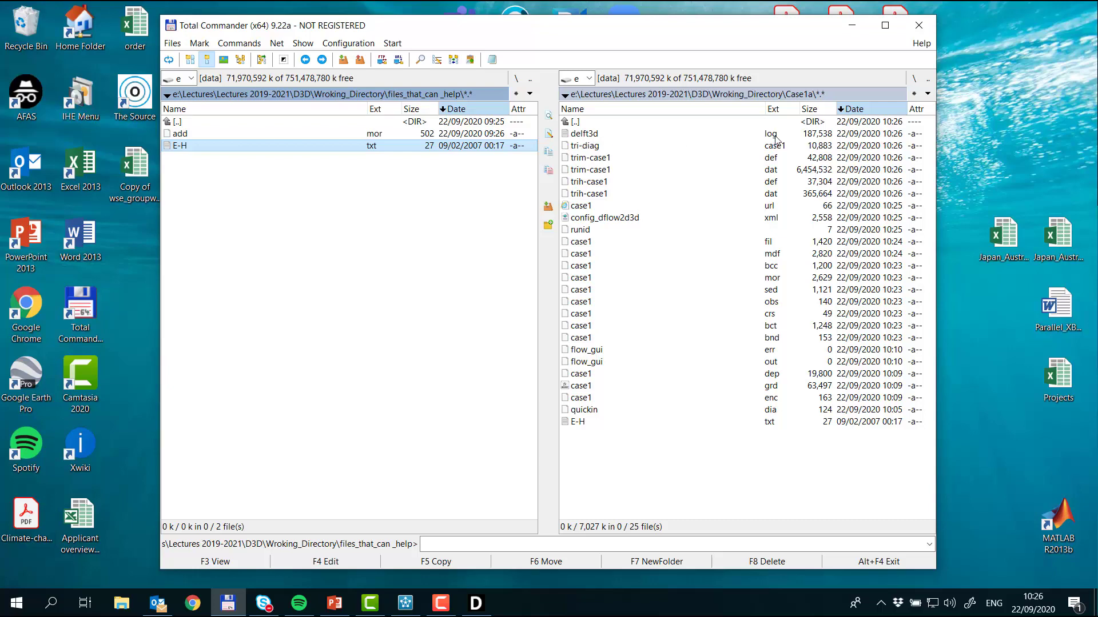
left_click(597, 150)
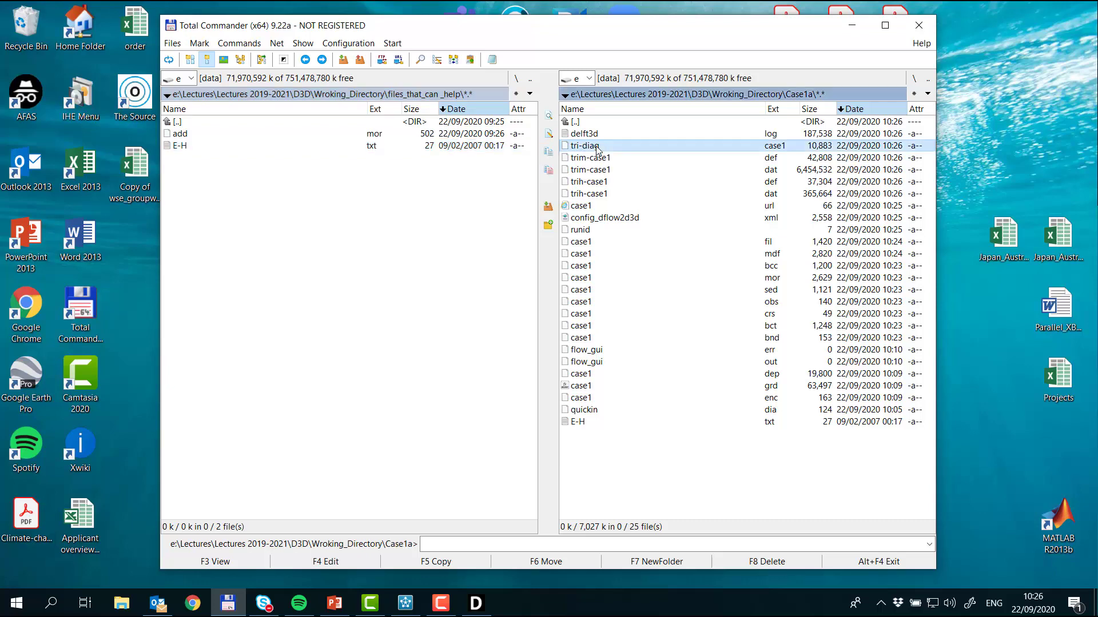
key("F3")
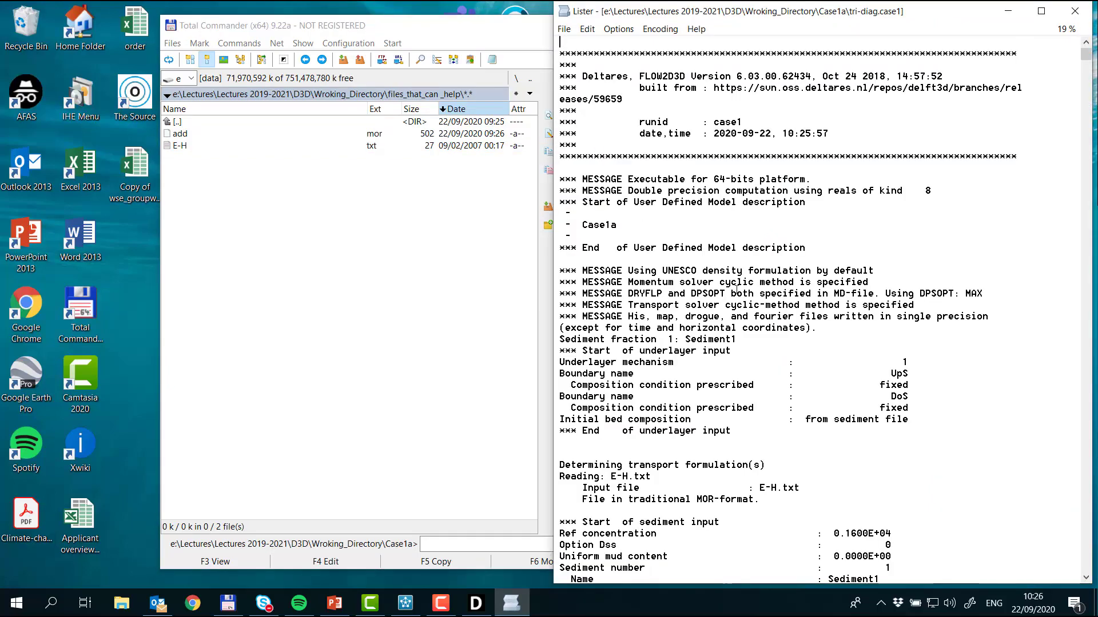
scroll(736, 287, "down", 20)
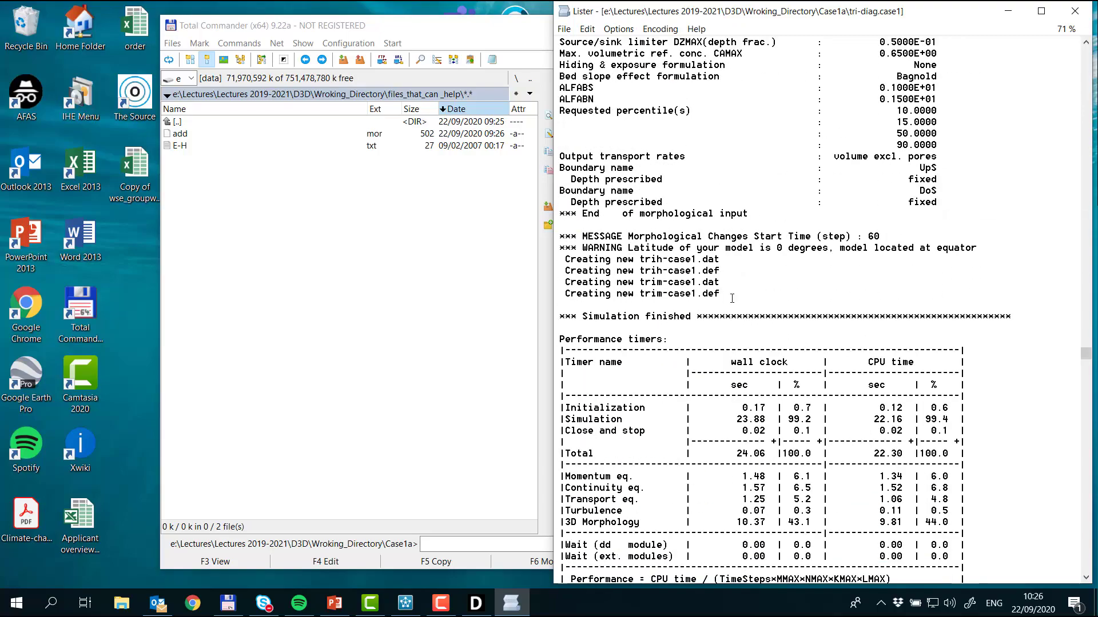
scroll(732, 298, "down", 15)
scroll(727, 298, "up", 12)
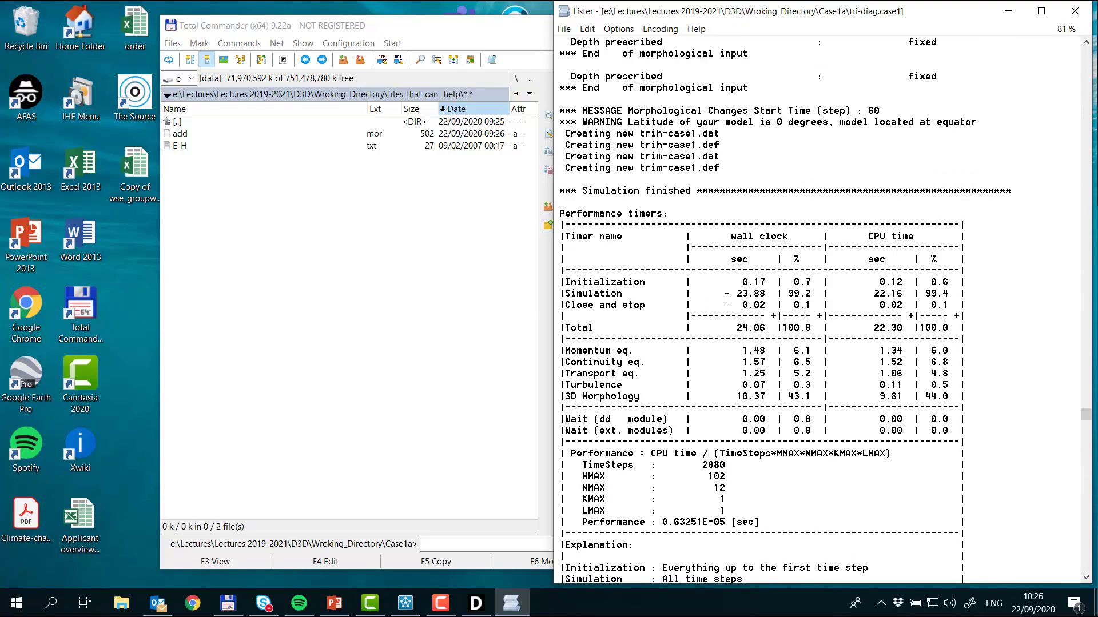
scroll(727, 298, "up", 20)
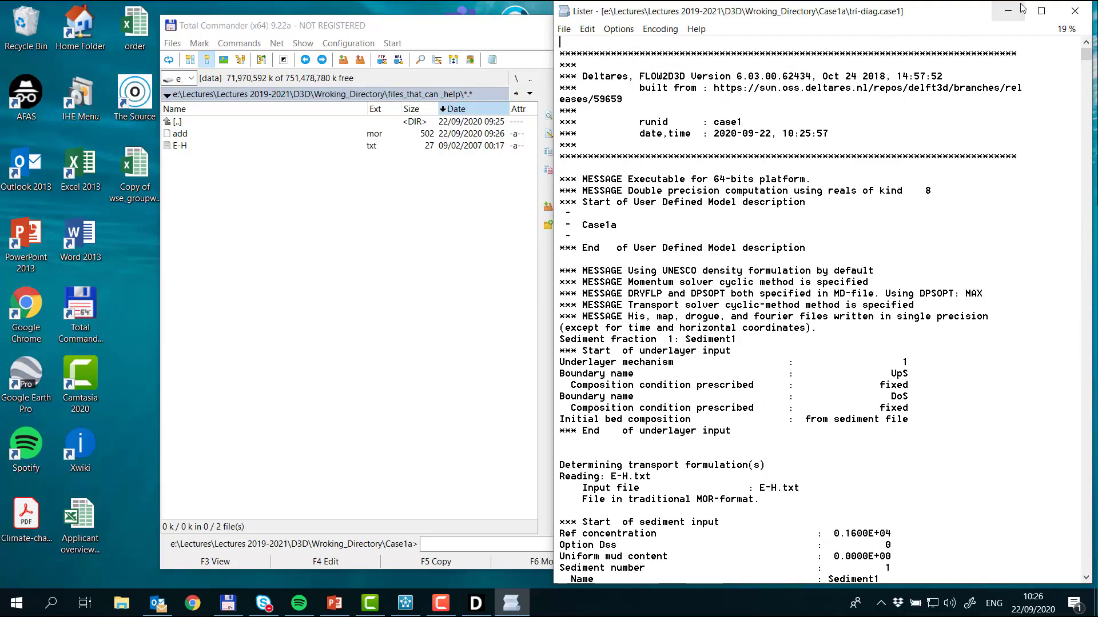
left_click(1074, 11)
Step: Review the simulation progress log in delft3d.log in the Case1a folder
left_click(634, 129)
key("F3")
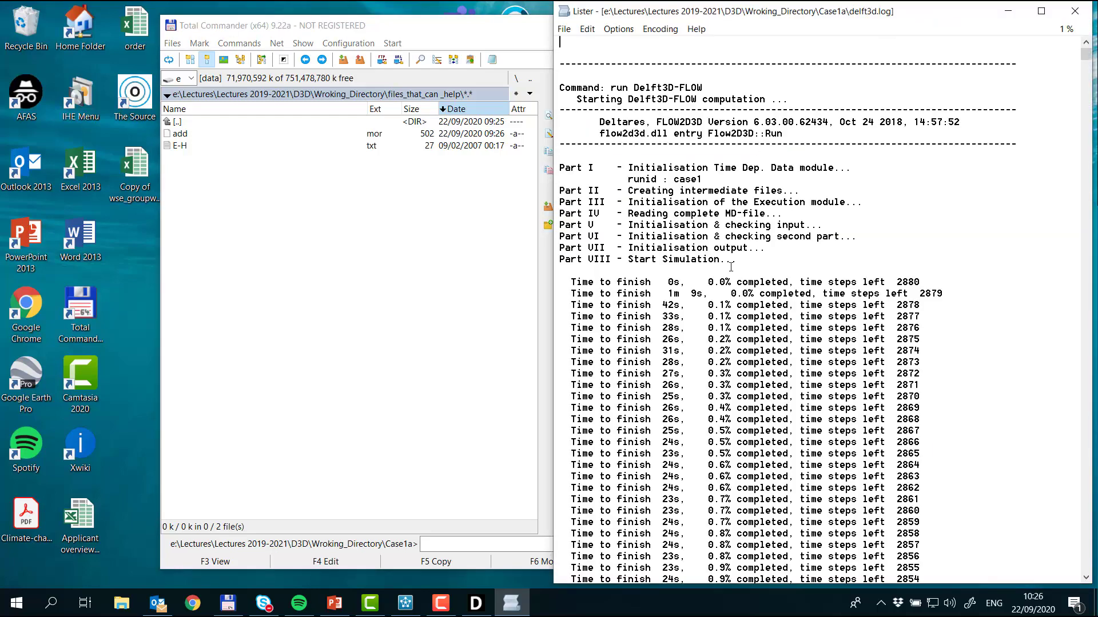
scroll(730, 266, "down", 17)
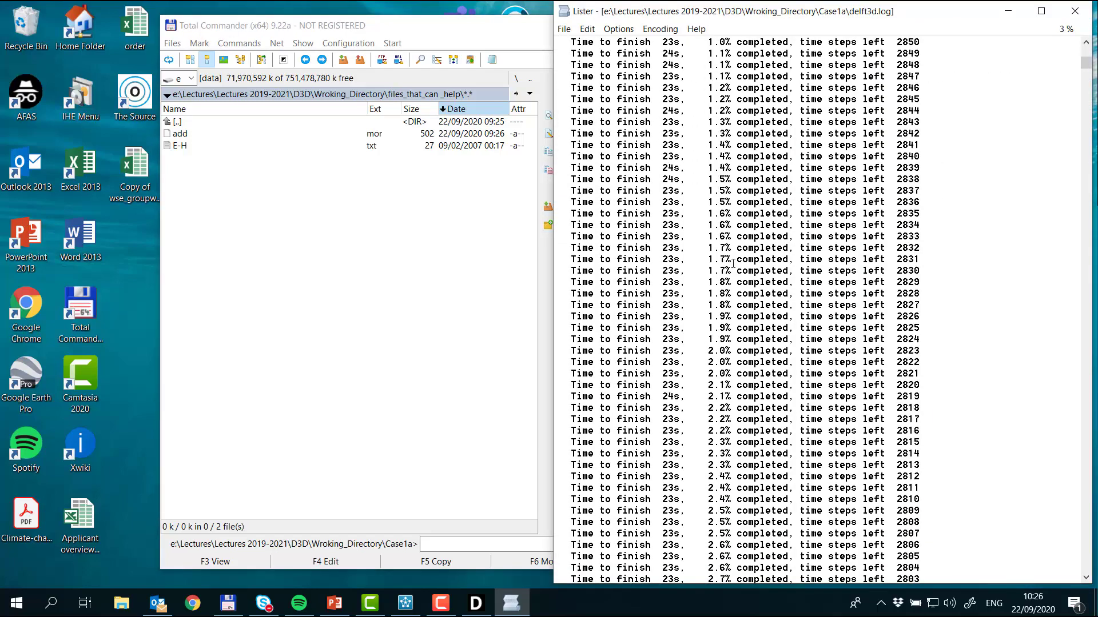
left_click(1075, 11)
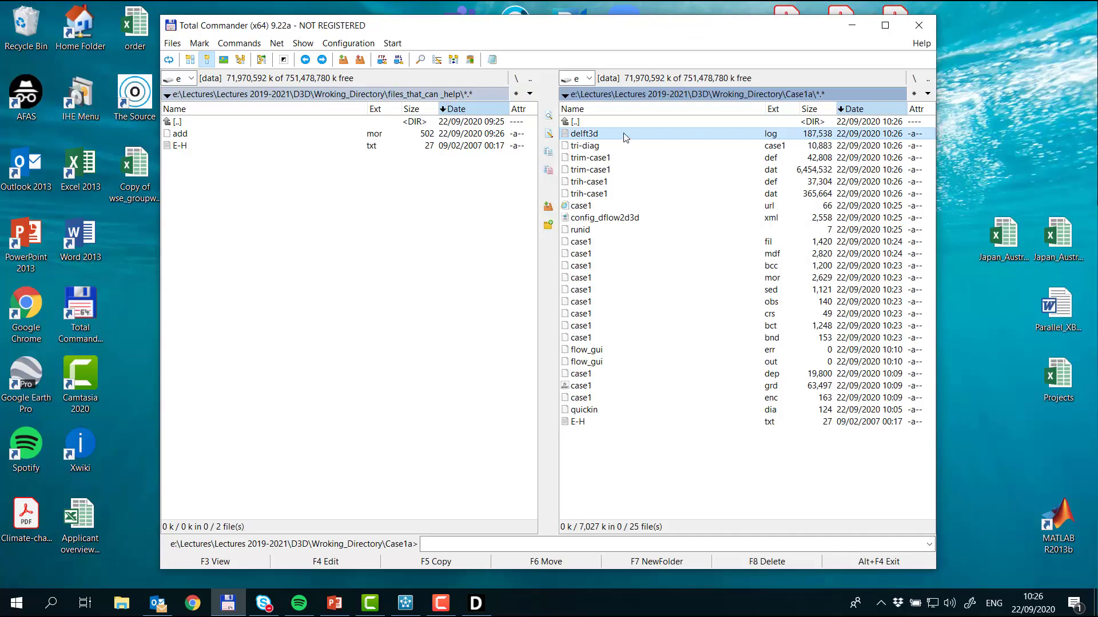